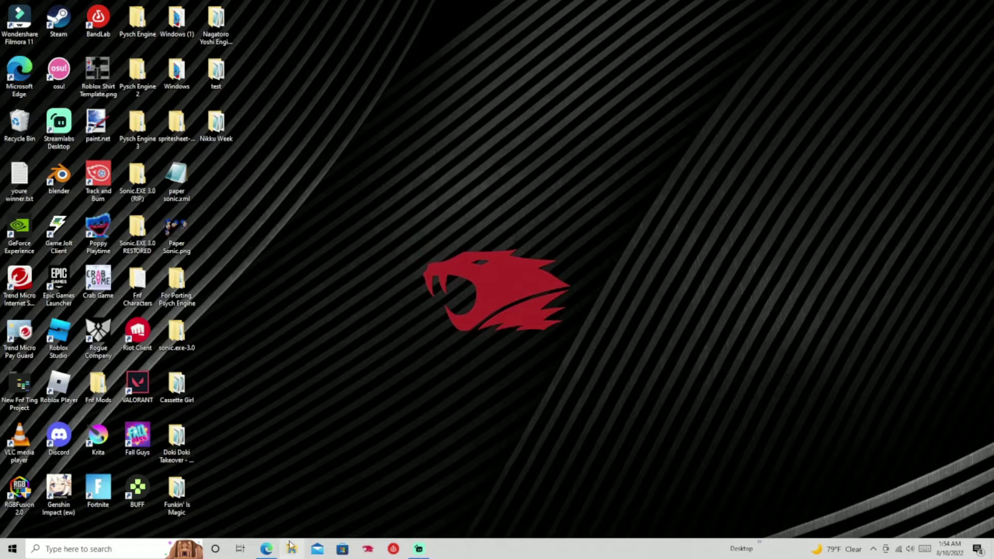
Bring up the YoshiCrafter Engine mod page and highlight its title
left_click(266, 549)
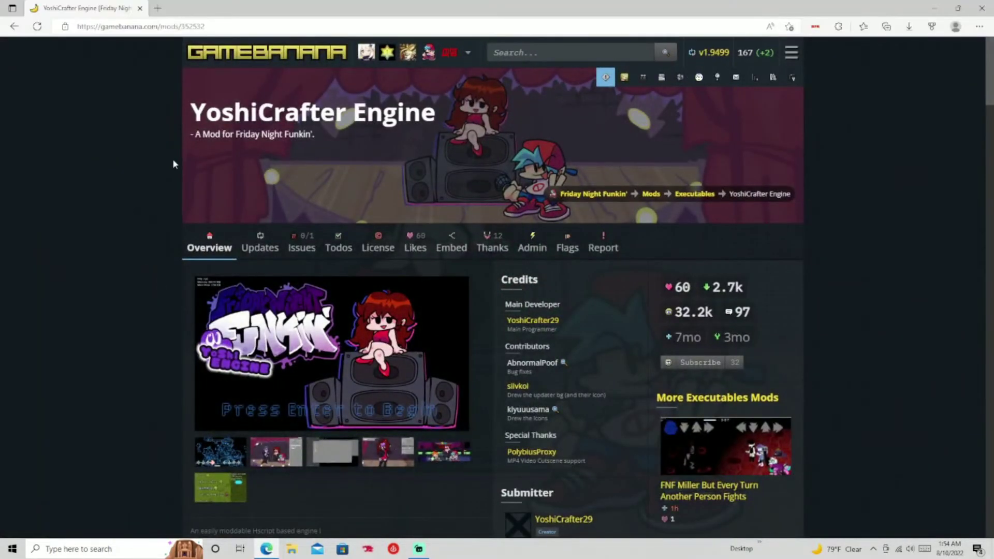
left_click_drag(191, 114, 466, 100)
left_click(857, 205)
mouse_move(724, 288)
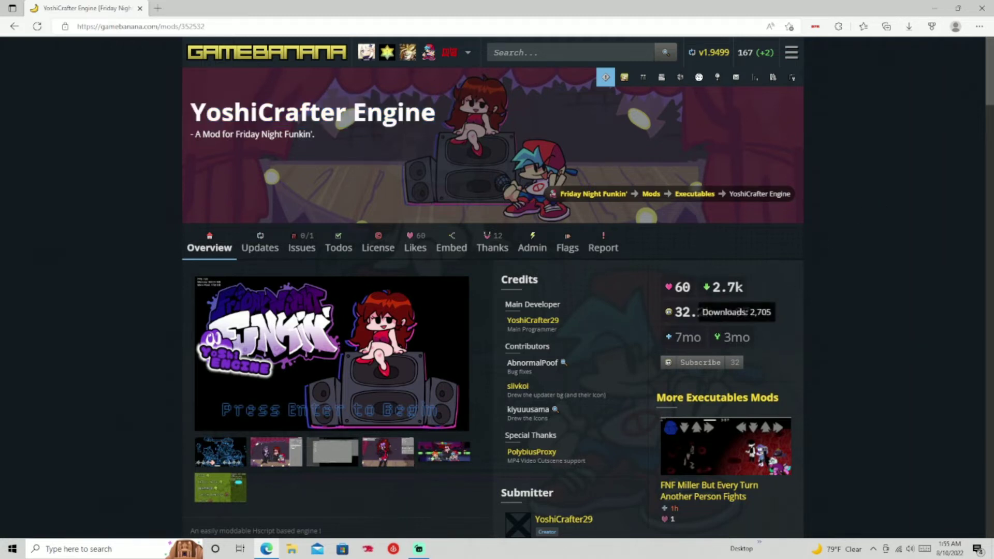
scroll(590, 308, "down", 7)
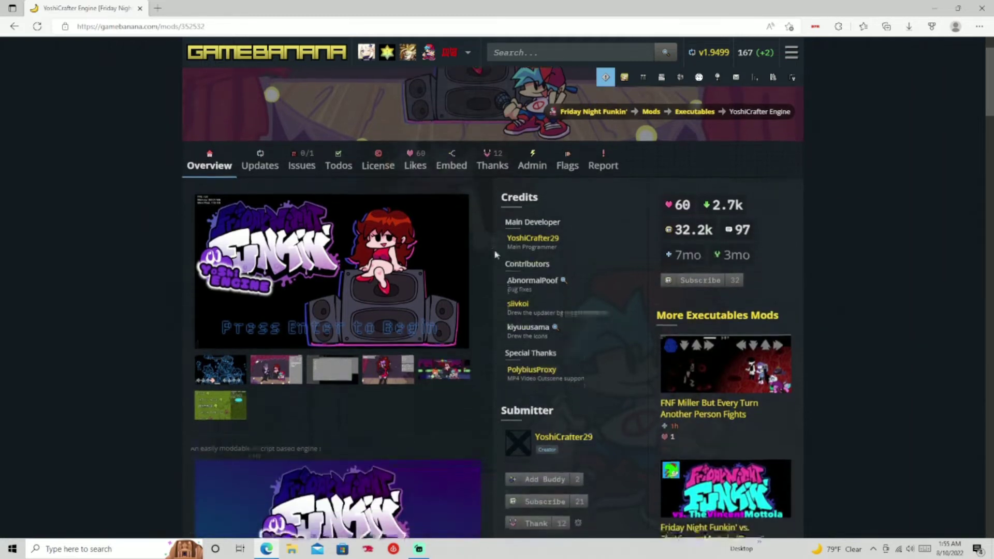
scroll(591, 308, "down", 3)
scroll(455, 262, "up", 4)
scroll(455, 262, "down", 4)
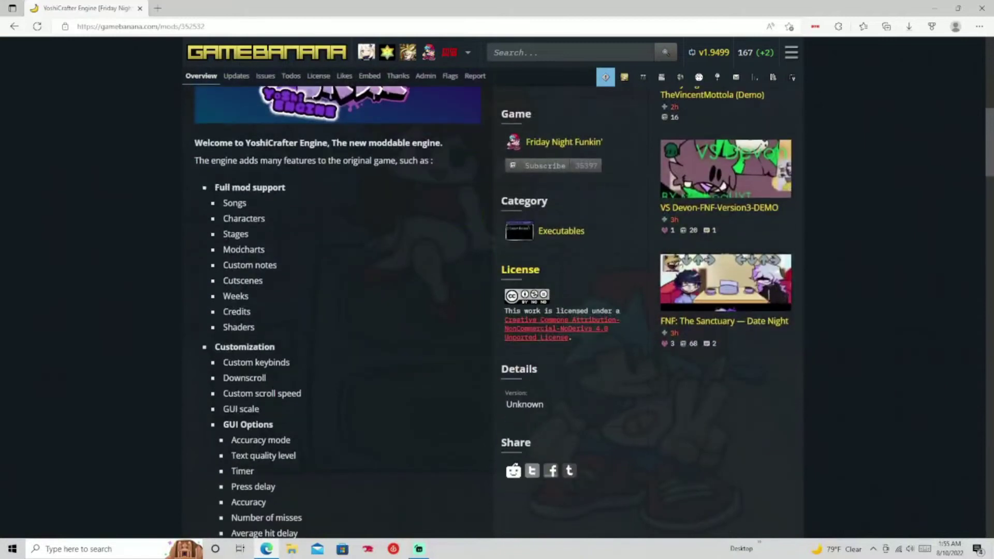
Highlight and read through the engine's feature list on the mod page
left_click_drag(223, 201, 455, 372)
scroll(398, 355, "down", 6)
scroll(429, 373, "down", 1)
left_click(455, 372)
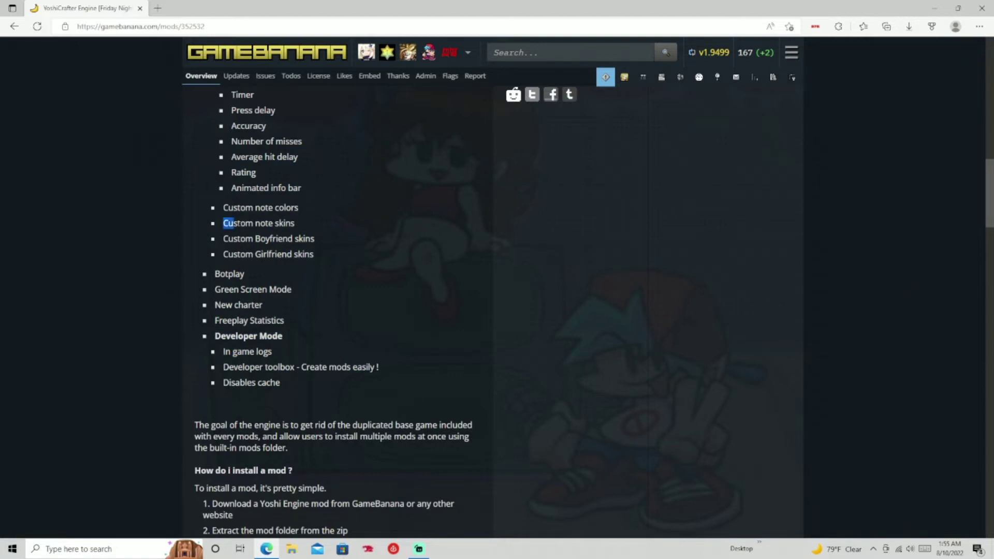
left_click_drag(234, 224, 437, 266)
left_click(437, 265)
scroll(500, 267, "up", 4)
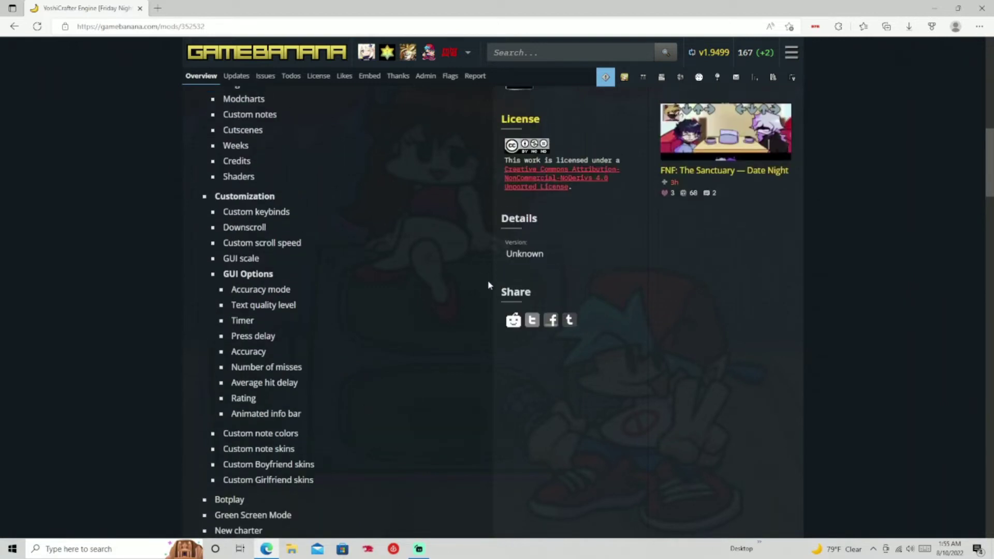
scroll(444, 317, "down", 13)
scroll(470, 295, "up", 18)
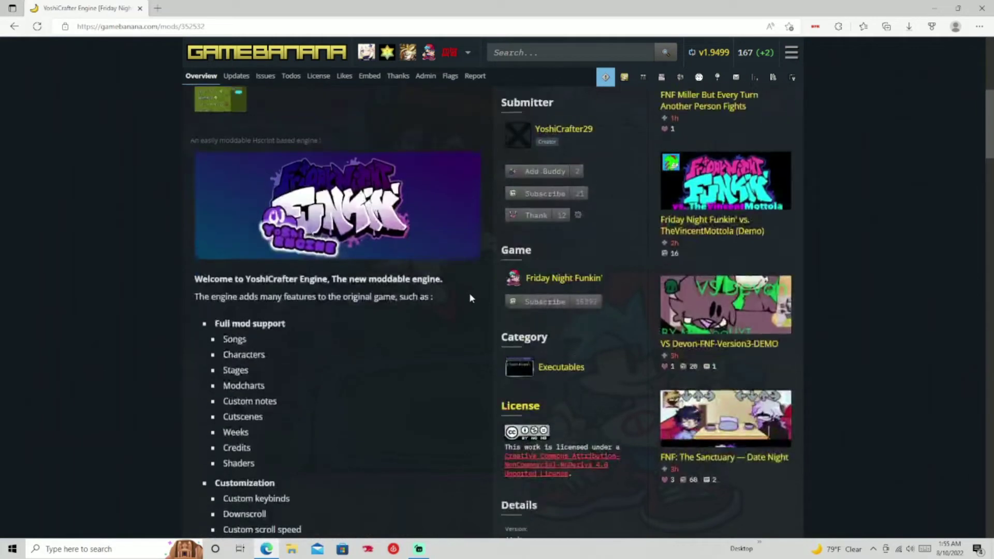
scroll(469, 293, "up", 2)
scroll(463, 330, "down", 16)
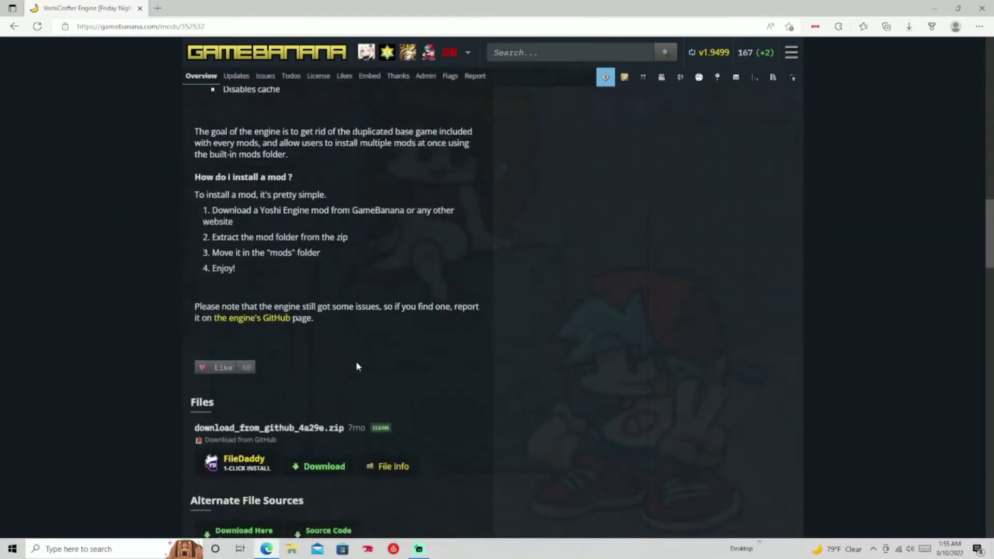
scroll(356, 363, "down", 2)
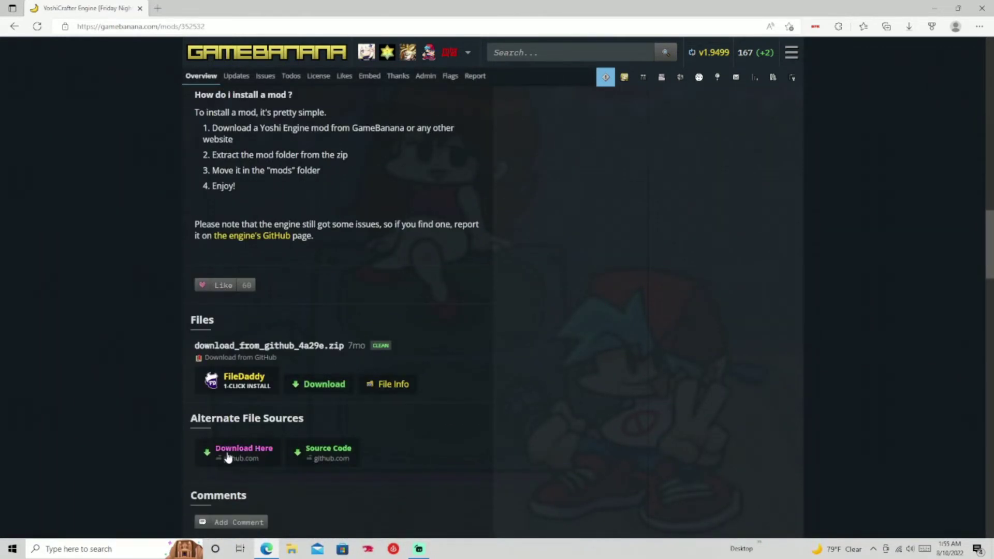
scroll(501, 352, "up", 4)
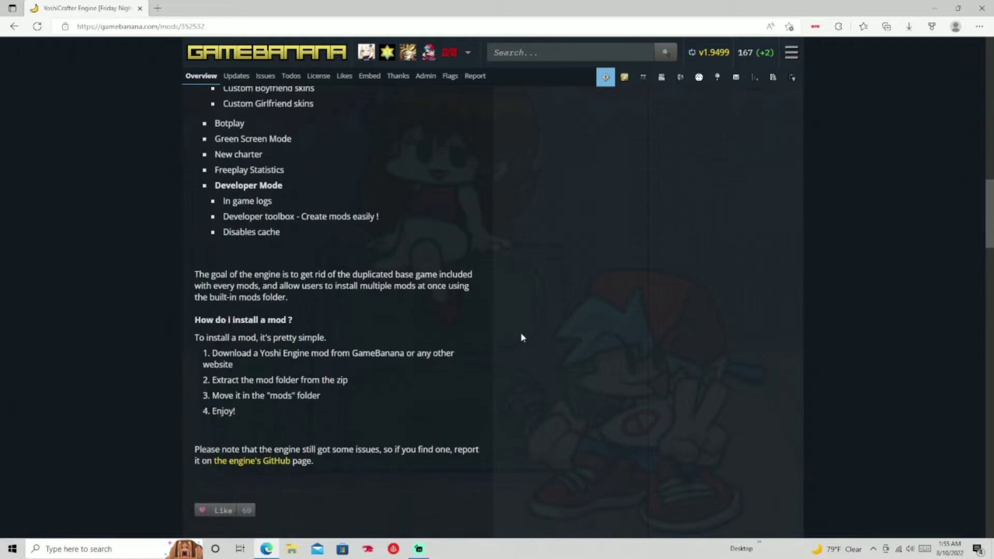
Show the desktop and open File Explorer at the Downloads folder
key("super+d")
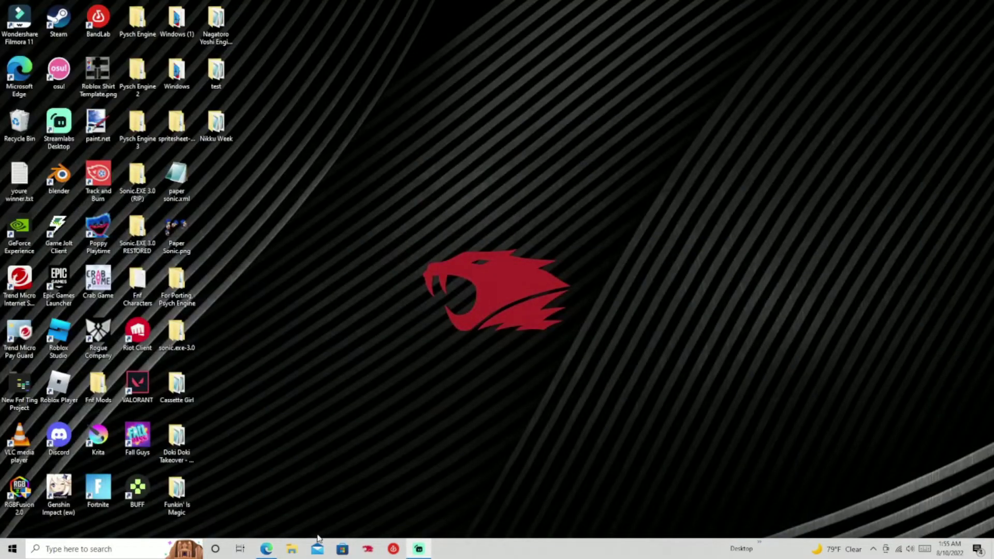
left_click(291, 549)
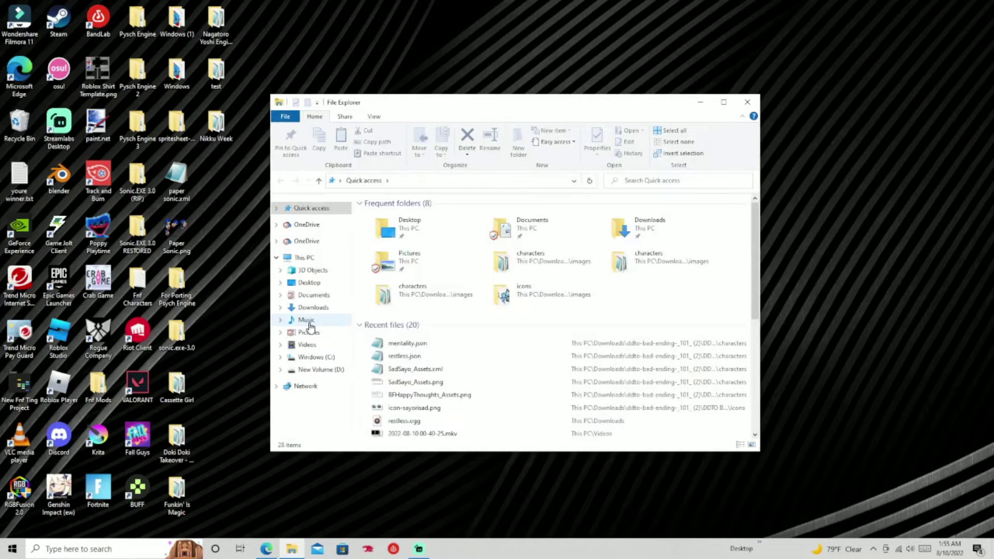
left_click(313, 308)
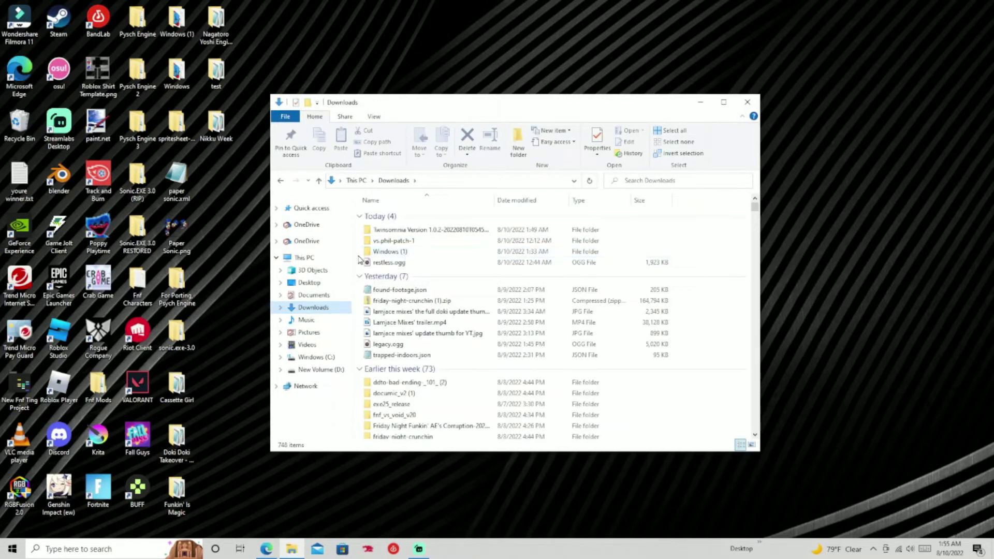
Check the options for the Windows (1) folder and the friday-night-crunchin (1).zip archive
mouse_move(380, 255)
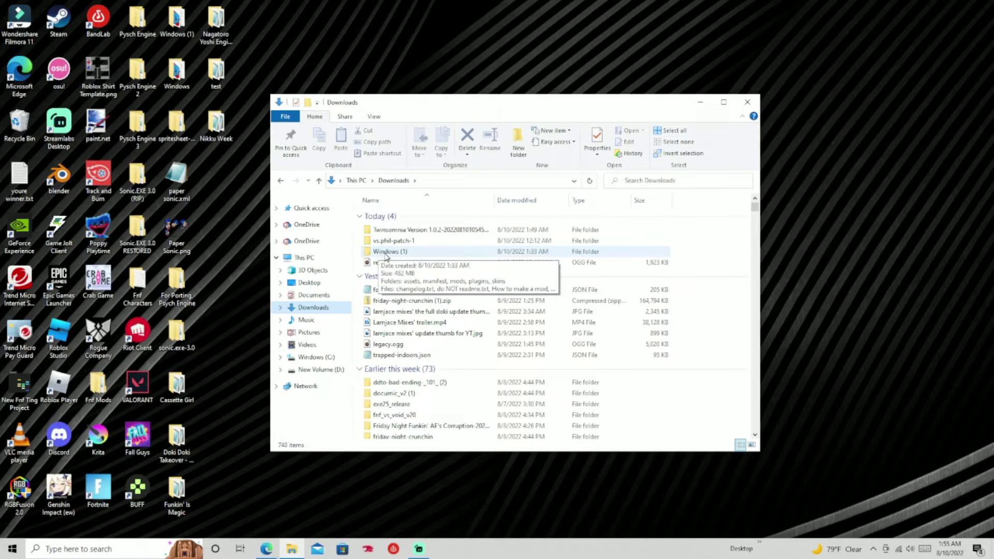
right_click(387, 256)
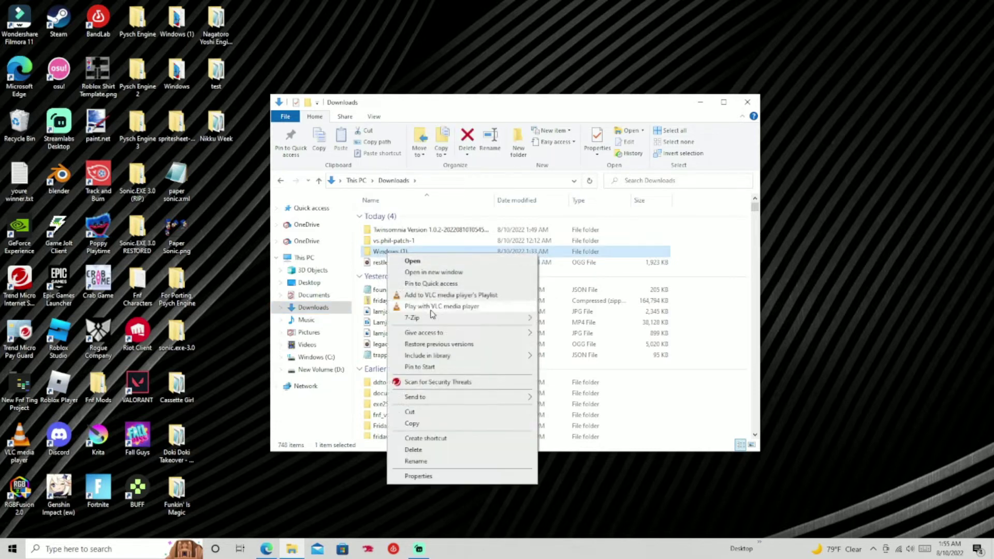
mouse_move(418, 320)
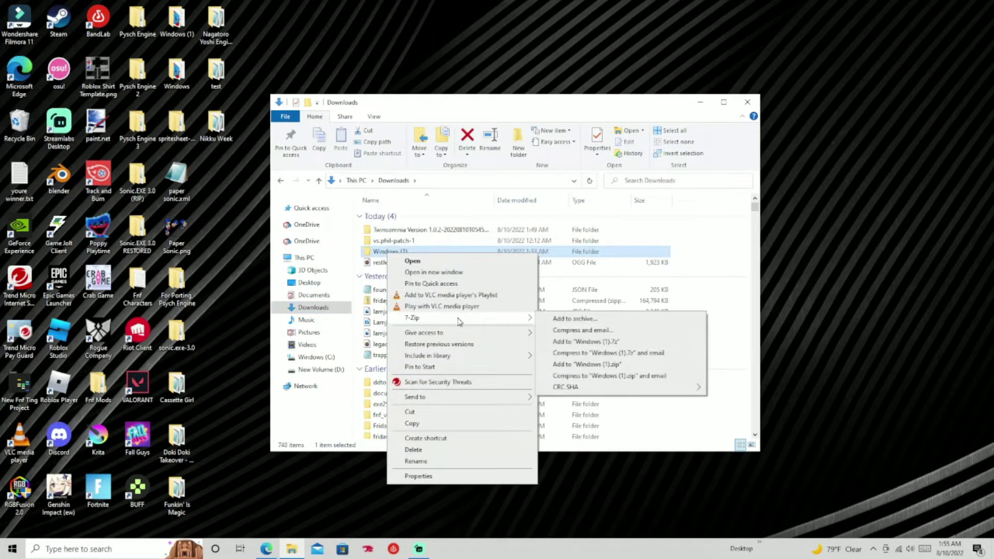
left_click(590, 254)
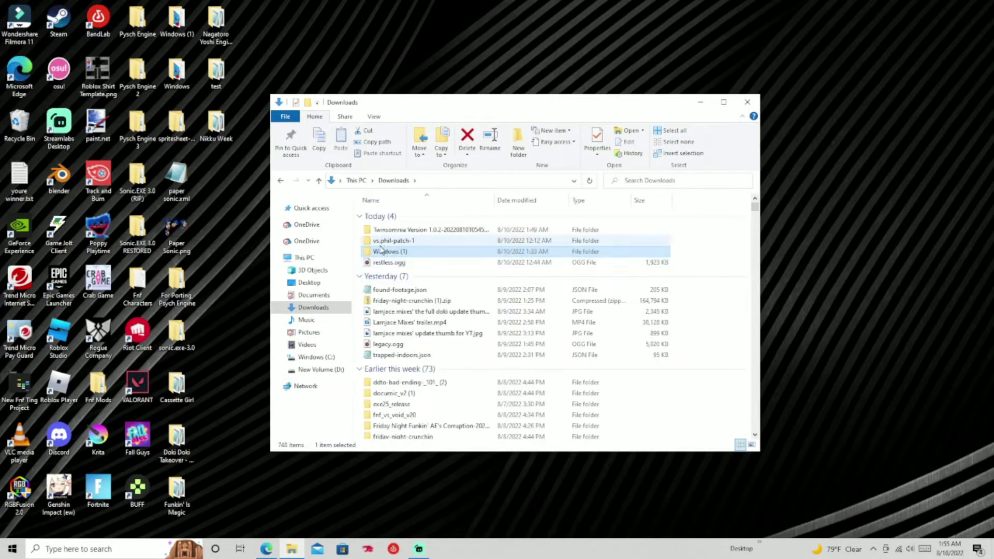
right_click(395, 303)
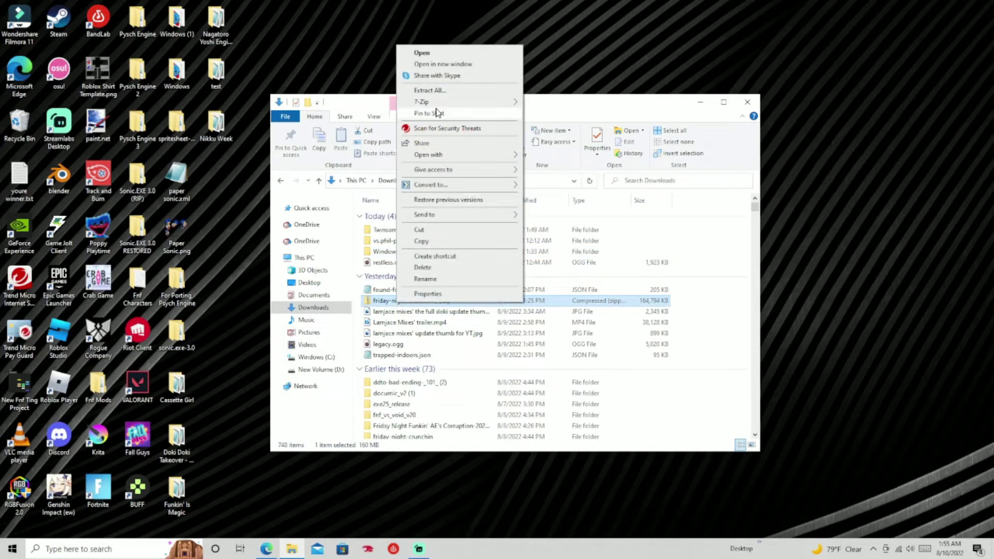
mouse_move(468, 108)
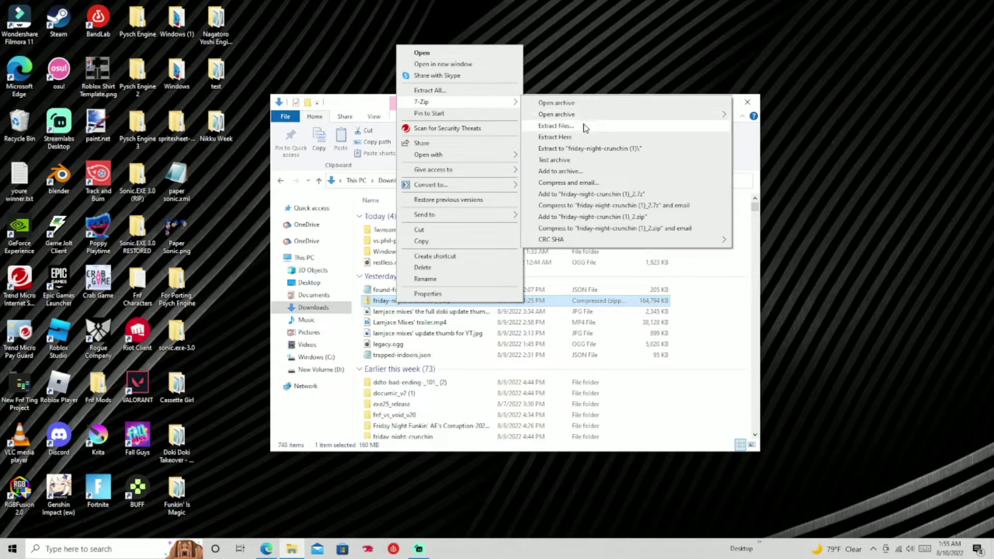
left_click(557, 126)
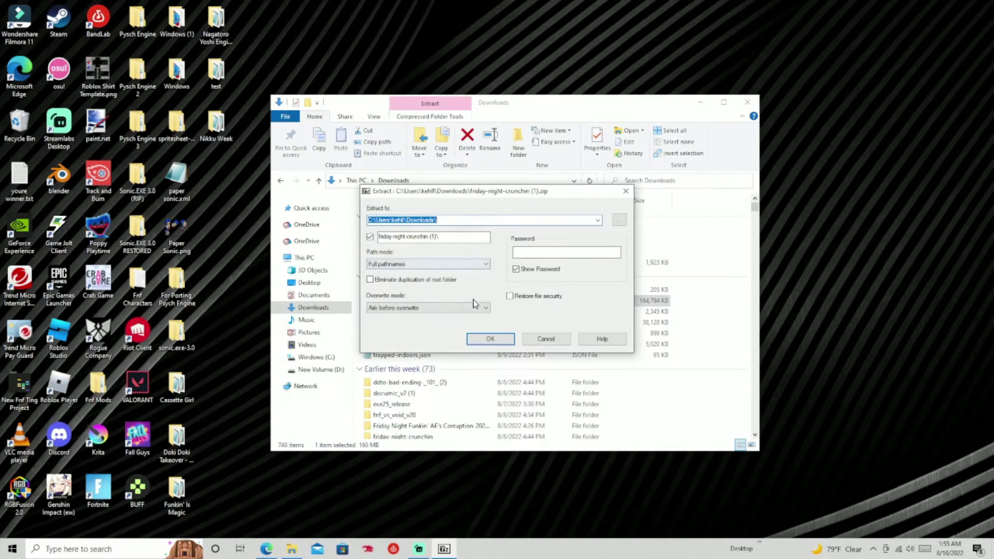
left_click(490, 339)
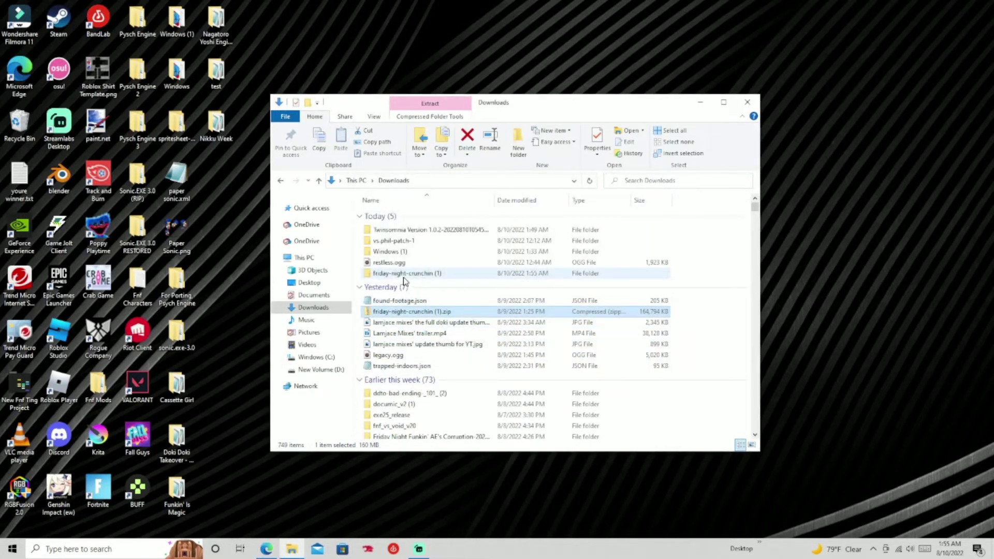
double_click(404, 275)
double_click(410, 215)
left_click(402, 216)
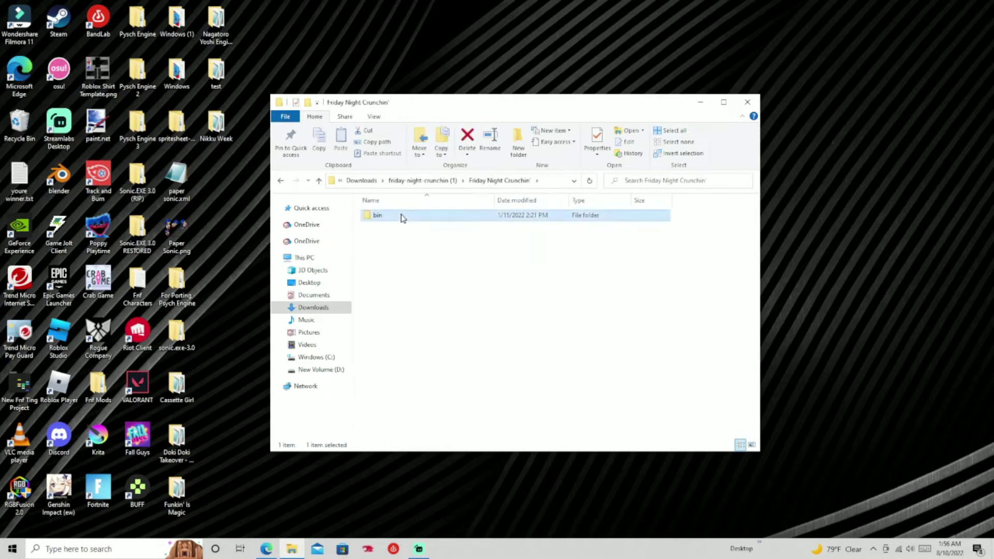
double_click(403, 217)
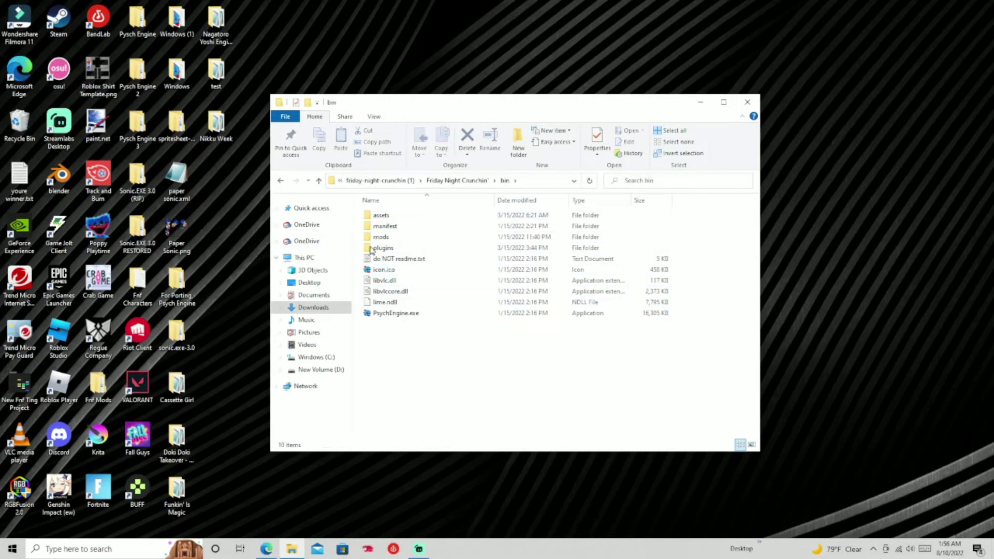
left_click(281, 182)
left_click(281, 181)
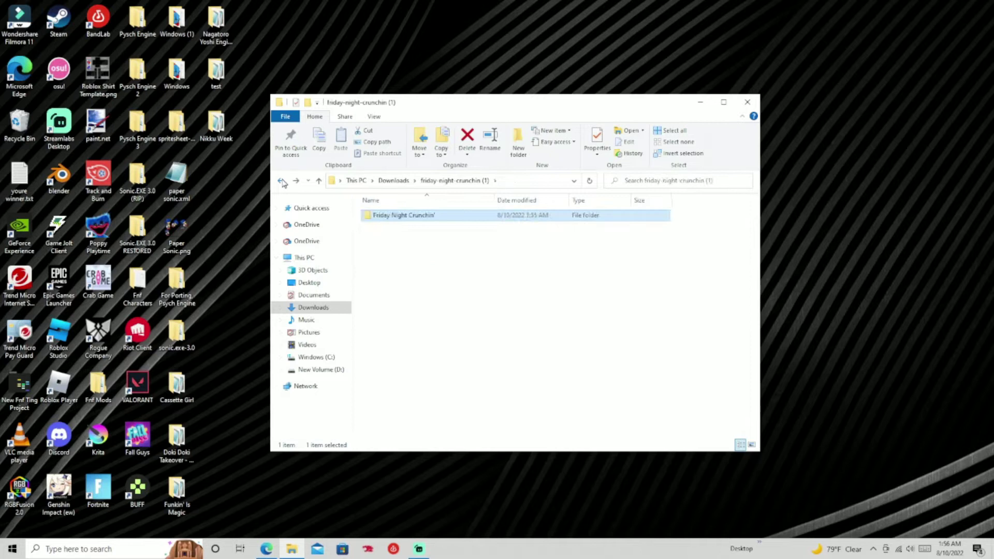
left_click(282, 182)
right_click(399, 232)
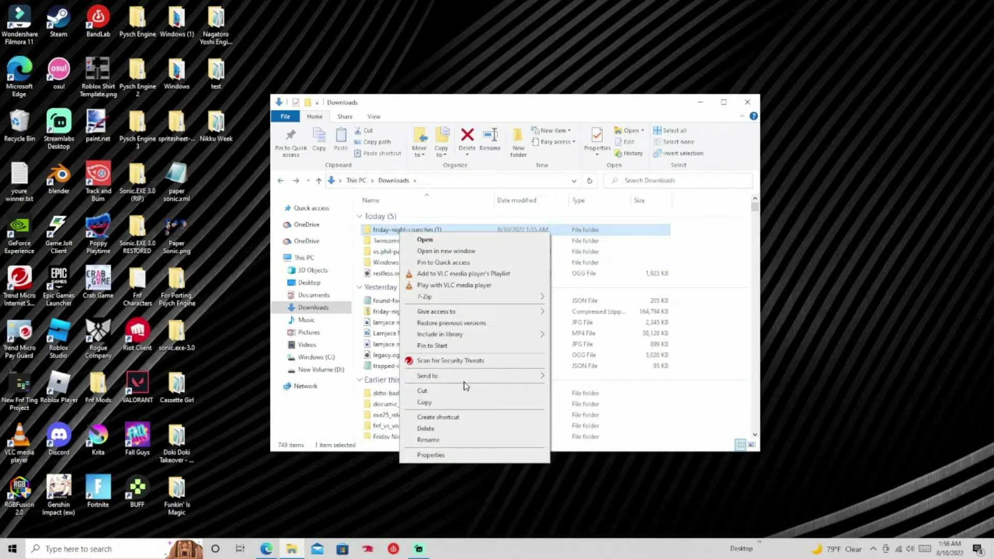
left_click(468, 428)
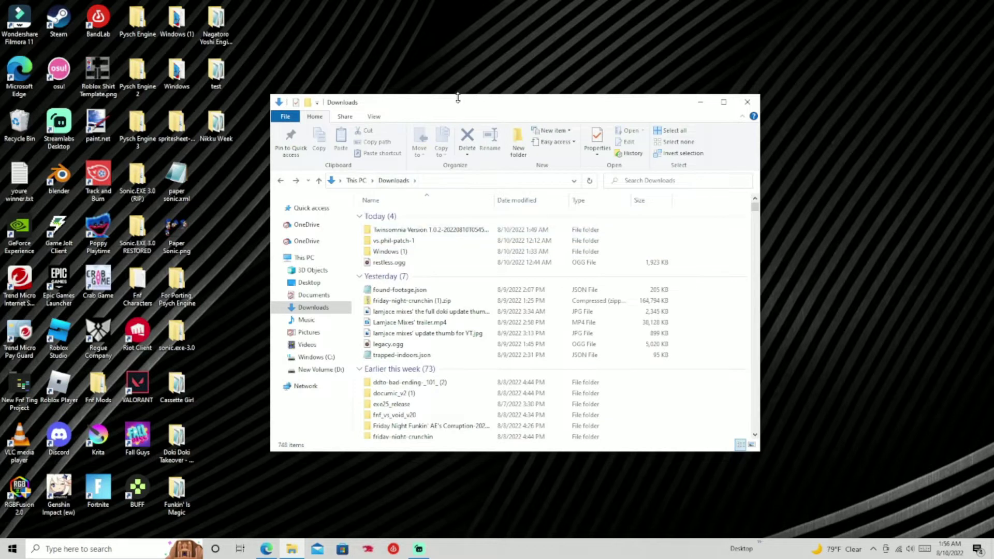
Drag the Windows (1) folder to the desktop, skipping replacement of existing files
left_click_drag(457, 98, 608, 94)
left_click_drag(538, 247, 297, 296)
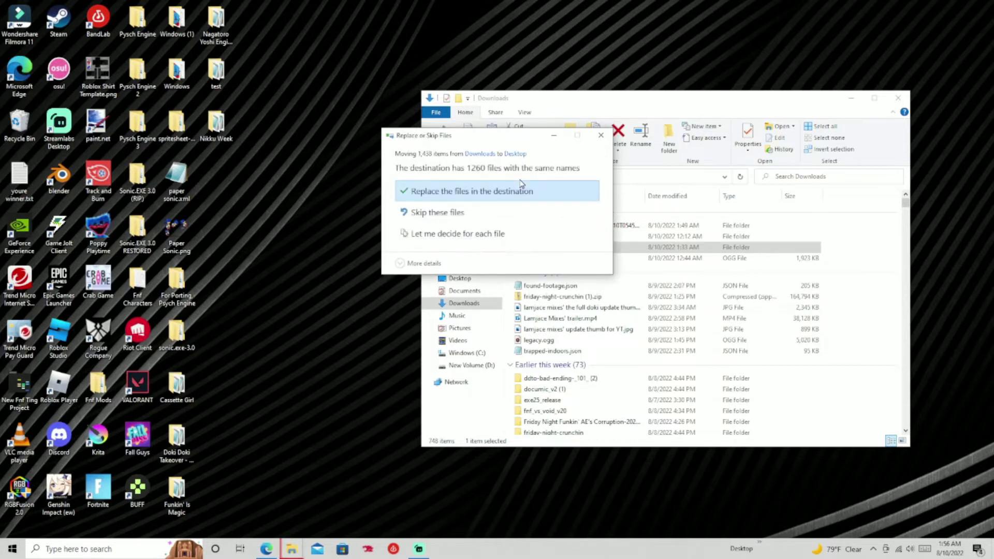
left_click(601, 135)
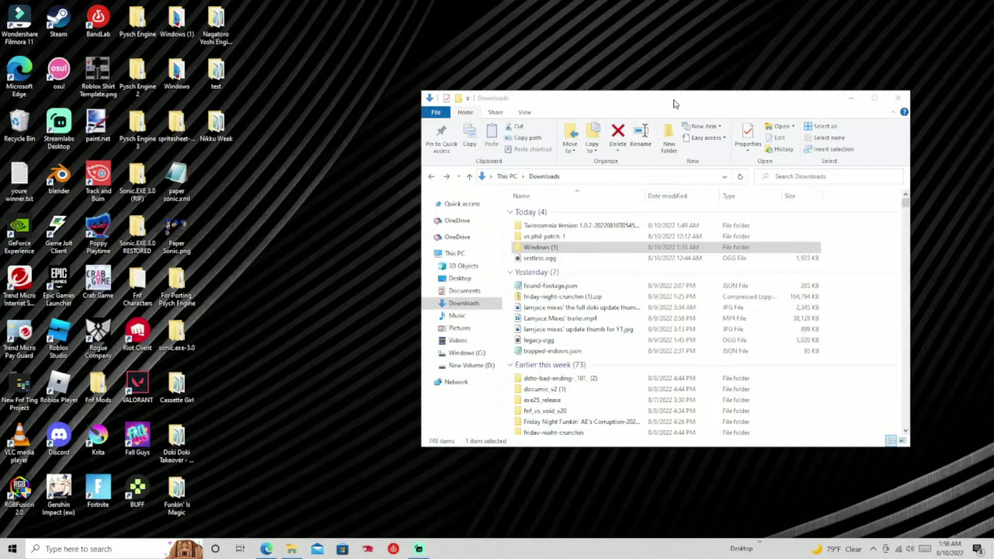
Open the Windows (1) folder and launch YoshiCrafterEngine.exe
left_click_drag(674, 102, 577, 96)
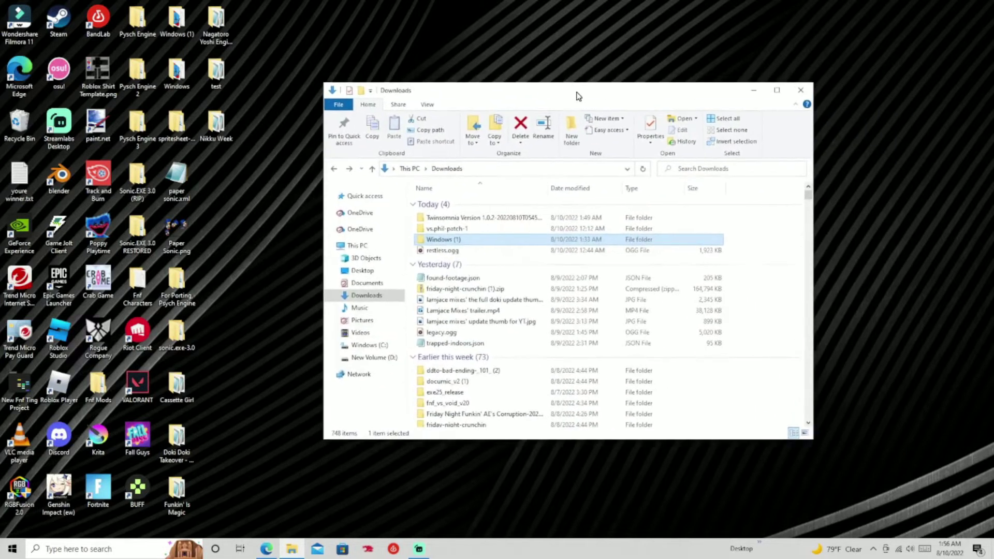
double_click(496, 242)
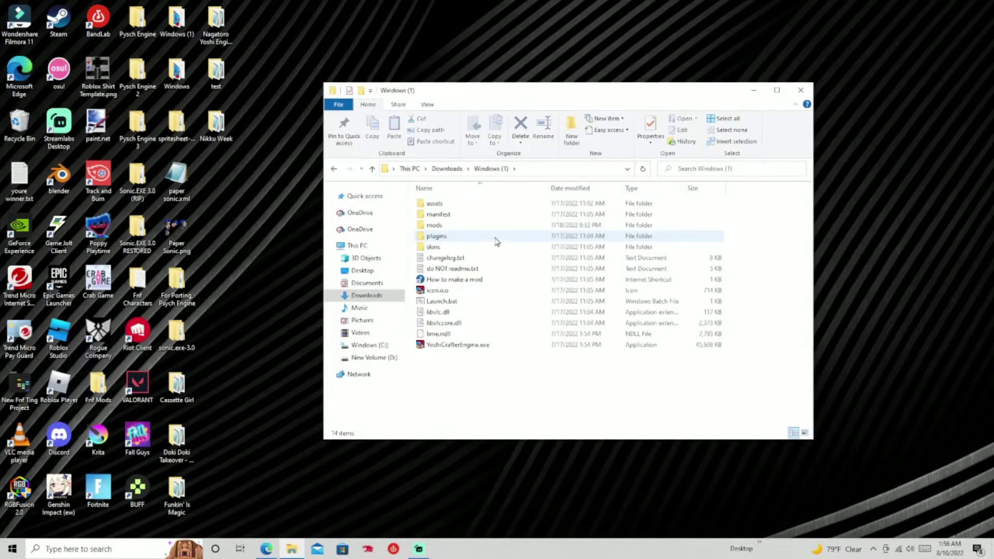
double_click(437, 345)
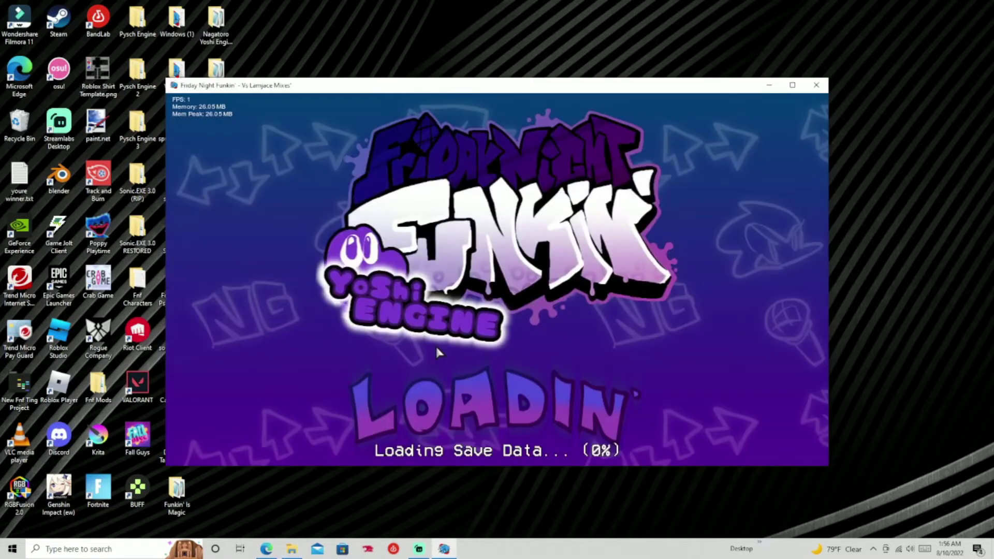
Maximize the game window, accept the update to v2.0.3, and move down the main menu
left_click(792, 88)
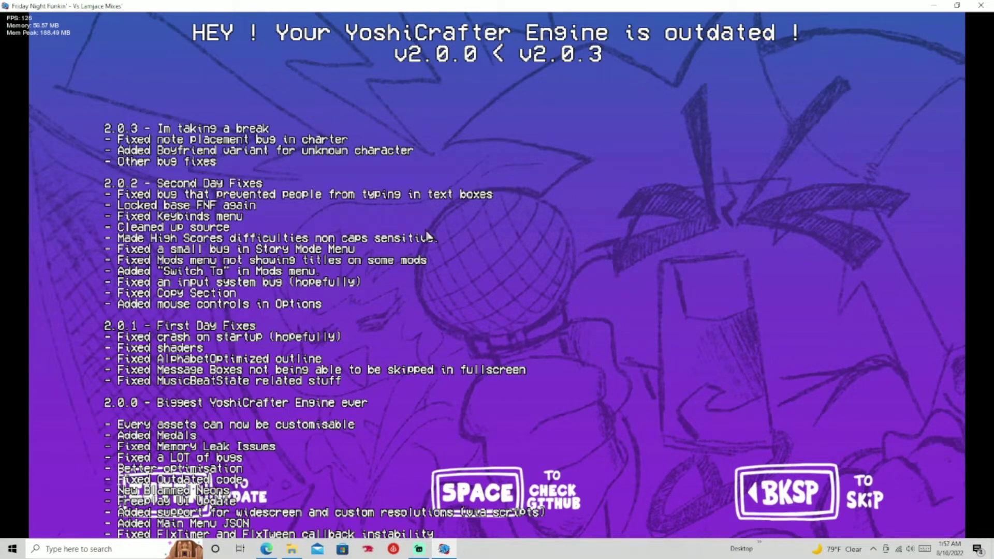
key("Return")
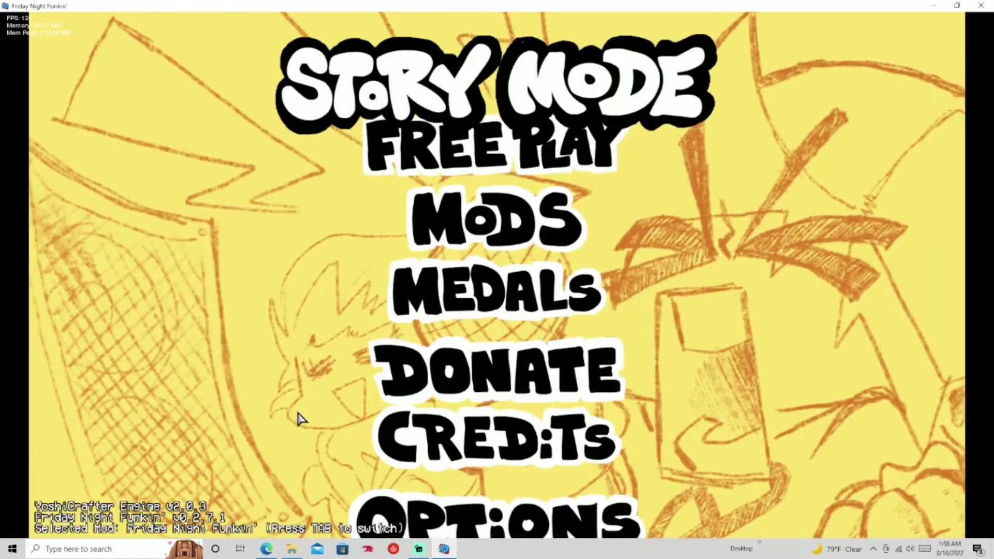
key("Down")
key("Down")
key("Down")
key("Down")
key("Down")
key("Down")
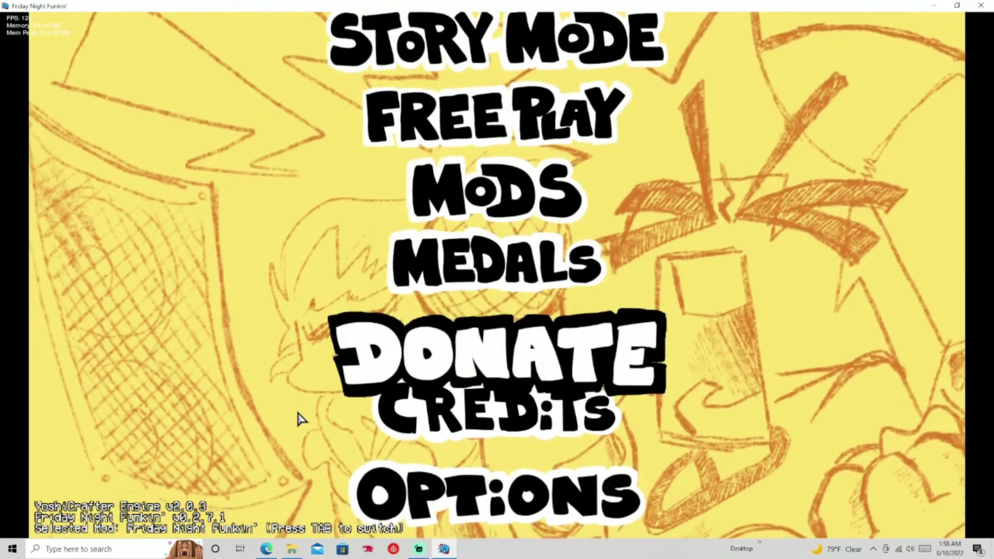
key("Return")
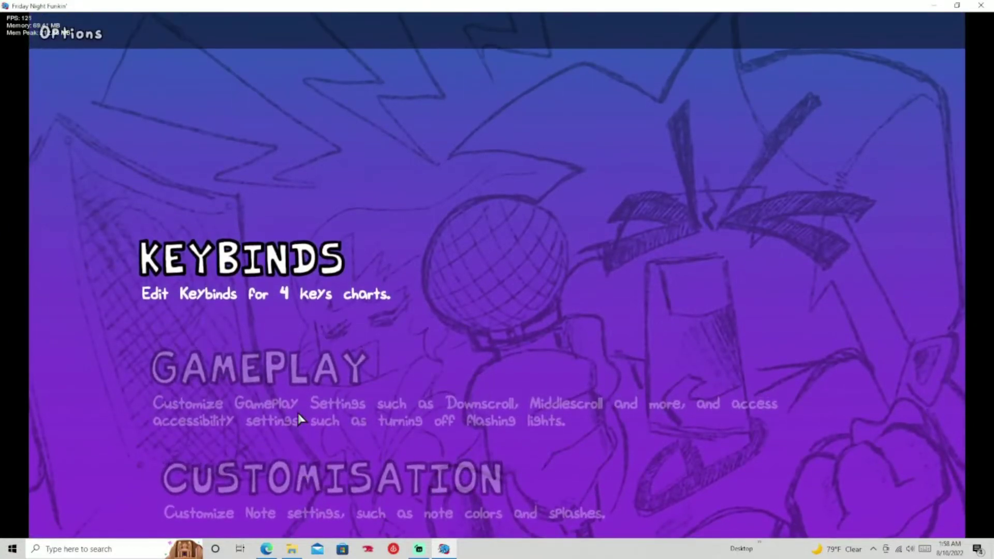
key("Down")
key("Up")
key("Down")
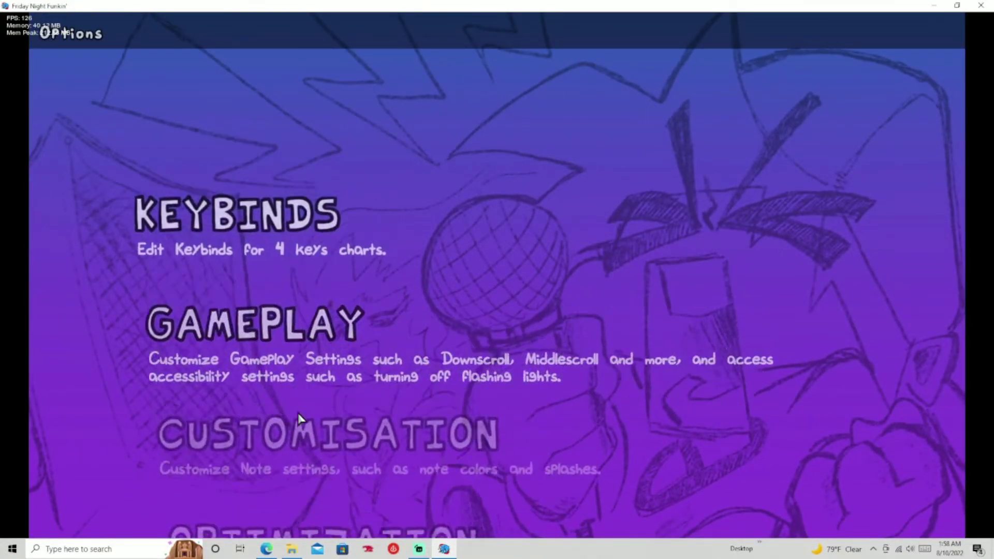
key("Down")
key("Down")
key("Down")
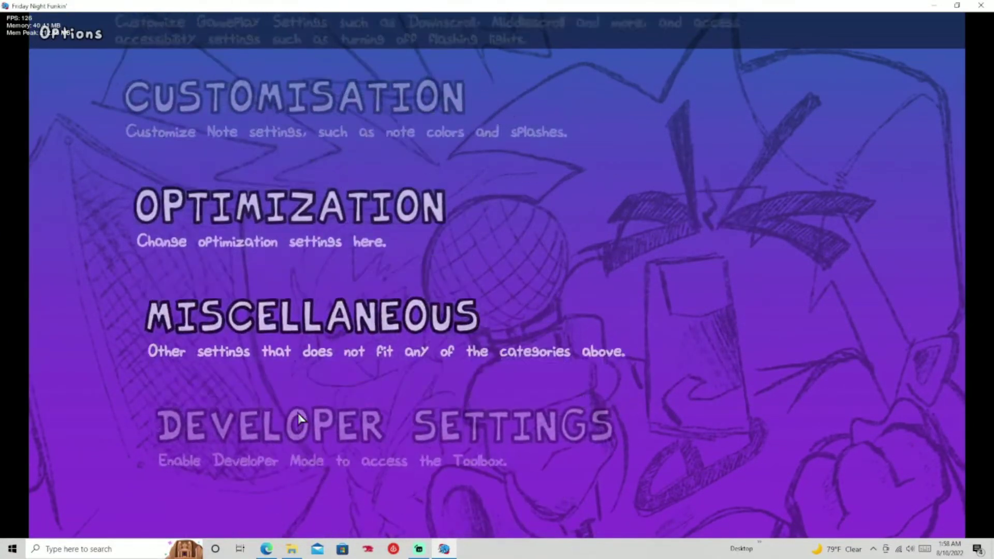
key("Up")
key("Up")
key("Up")
key("Up")
key("Down")
key("Down")
key("Down")
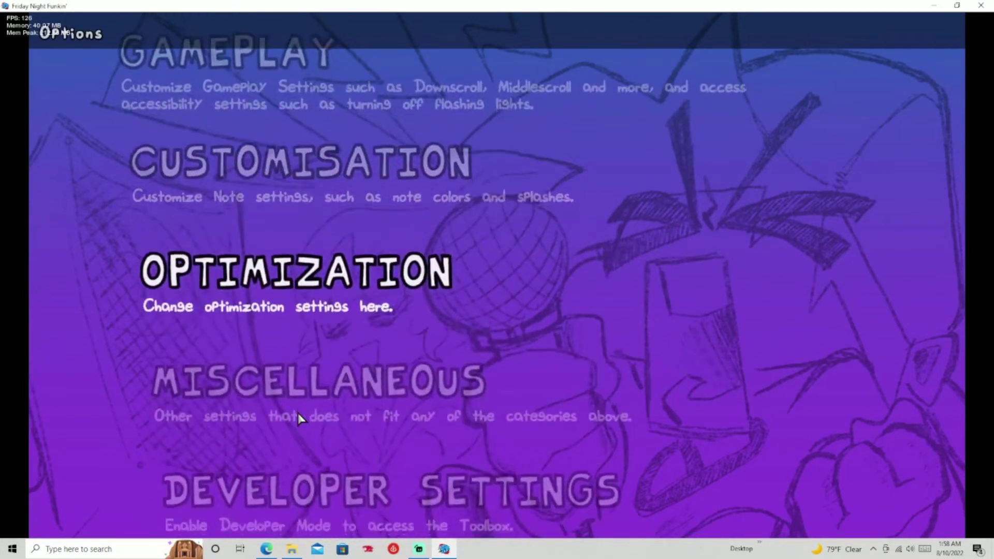
key("Down")
key("Down")
key("Return")
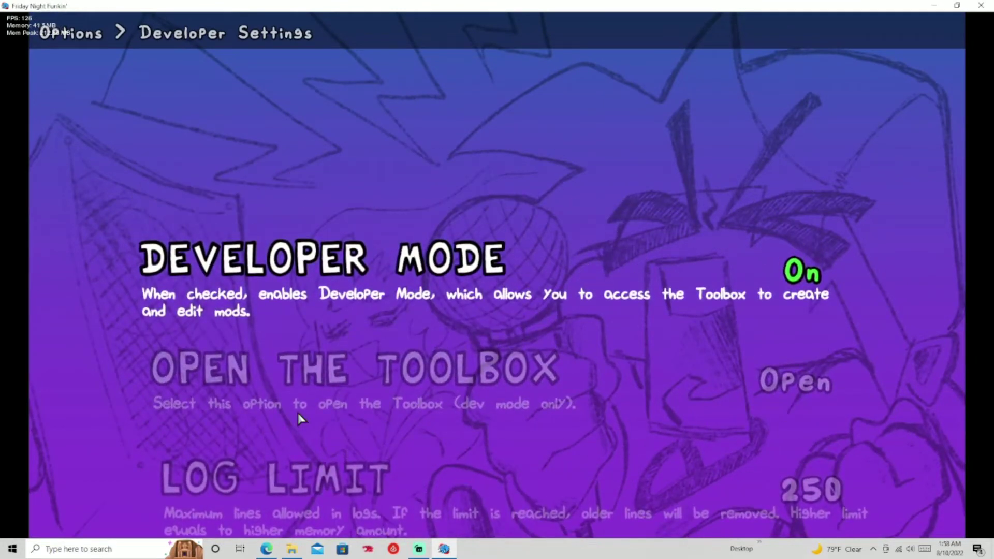
key("Down")
key("Escape")
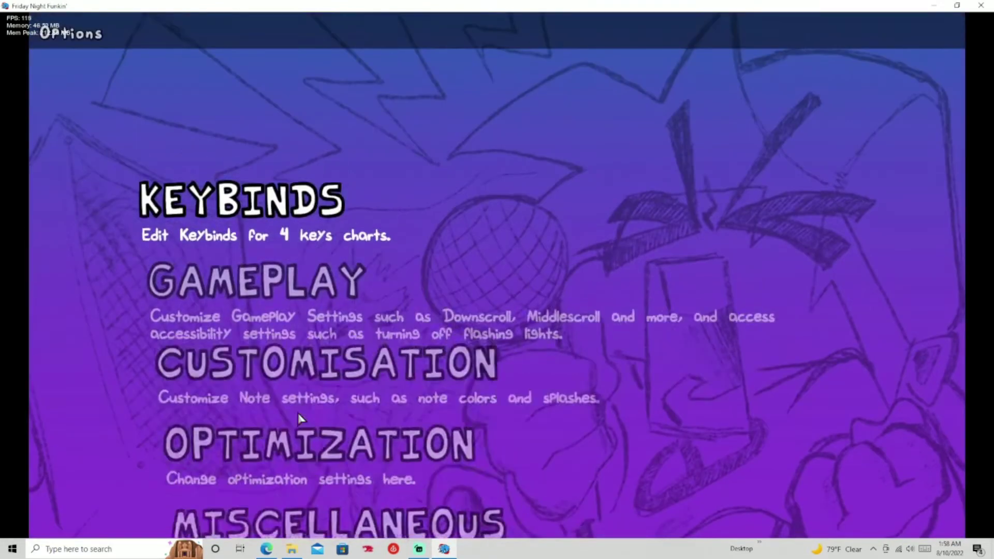
key("Escape")
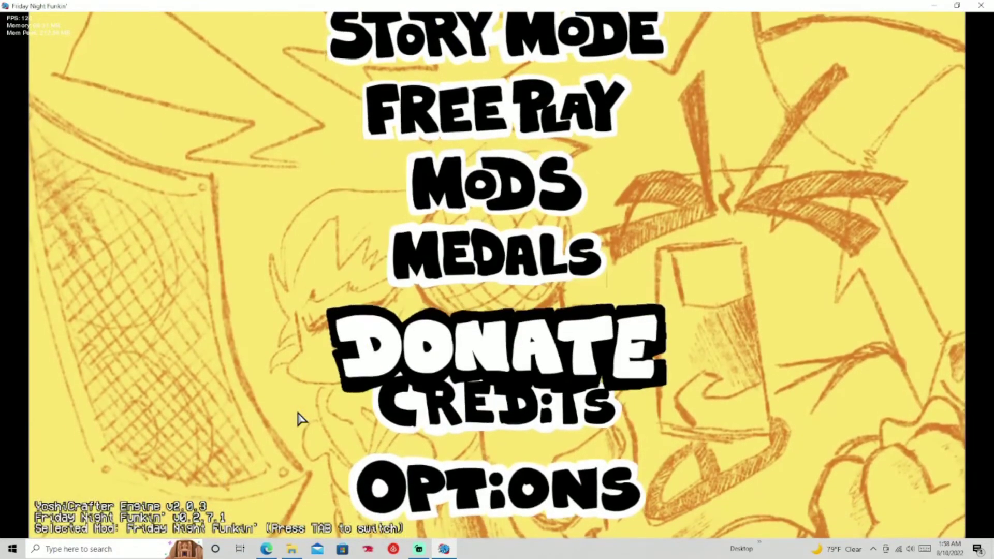
Load the YoshiCrafter Engine Helper mod from the mod list and enter its Toolbox
key("Tab")
key("Down")
key("Return")
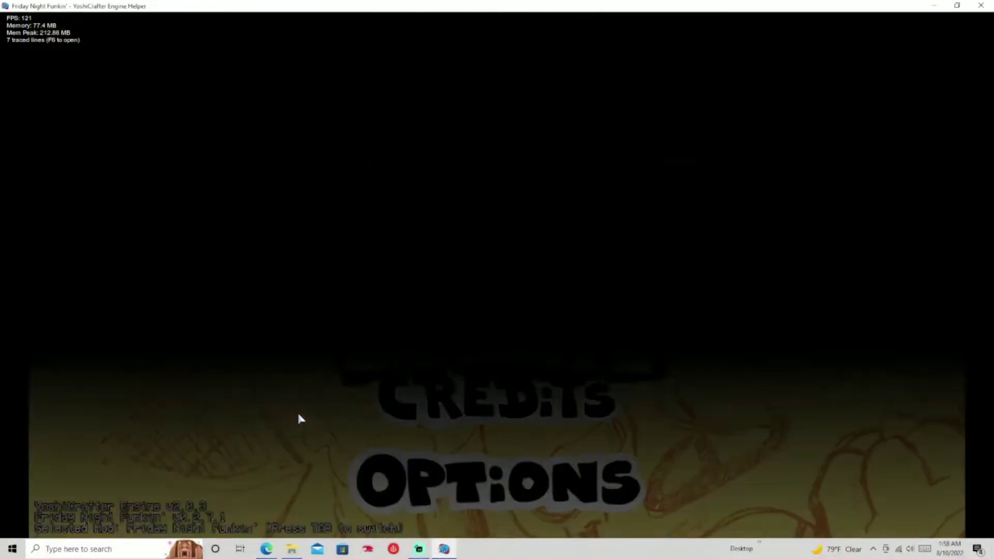
key("Down")
key("Down")
key("Down")
key("Down")
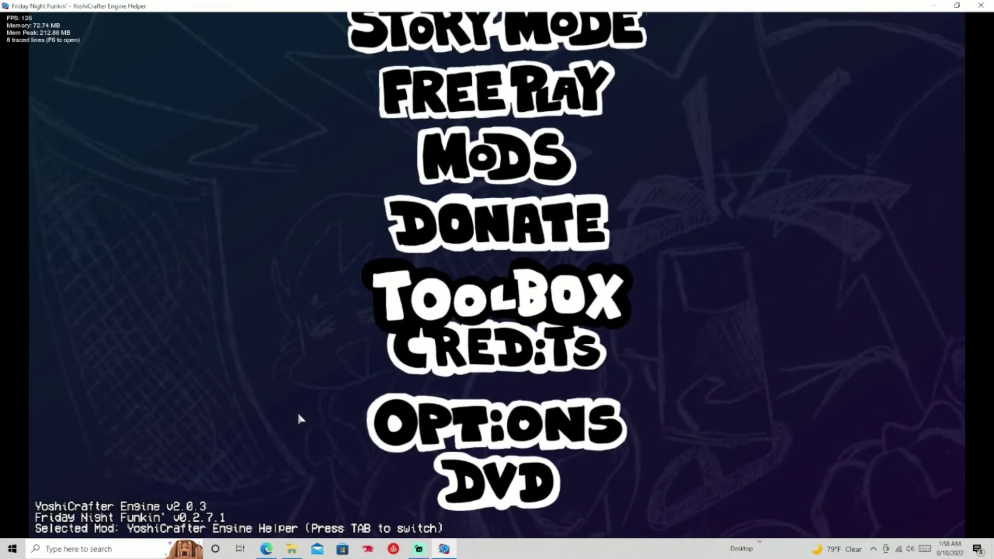
key("Up")
key("Up")
key("Tab")
key("Escape")
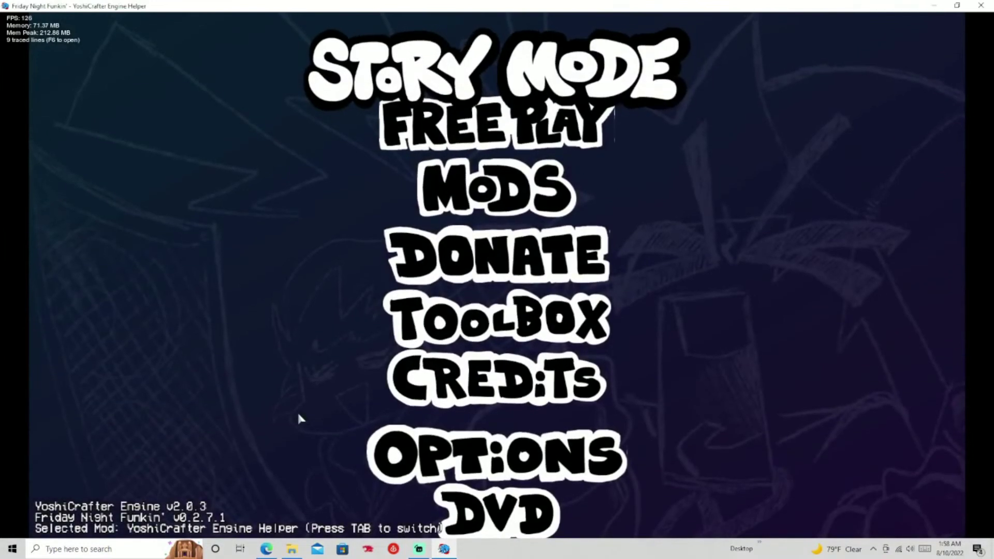
key("Down")
key("Down")
key("Down")
key("Down")
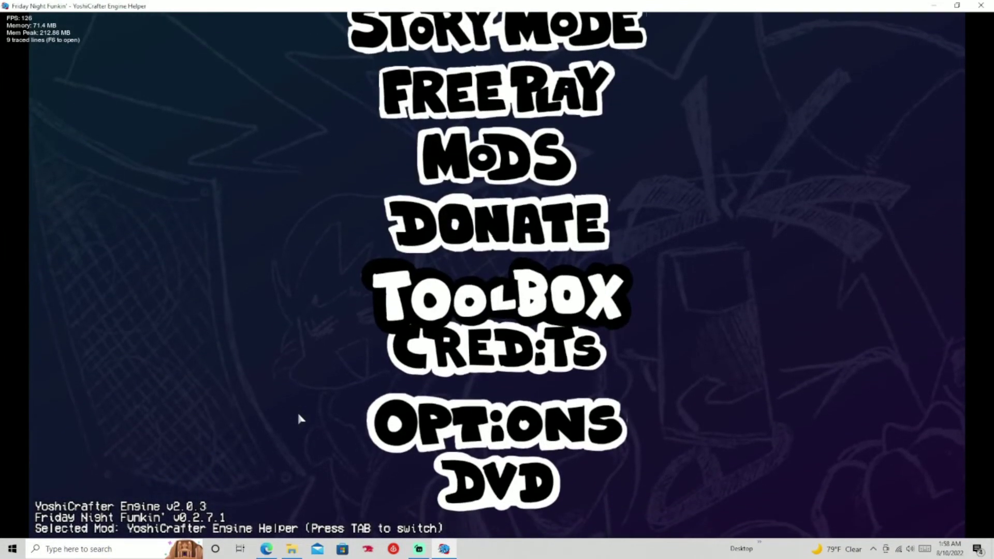
key("Return")
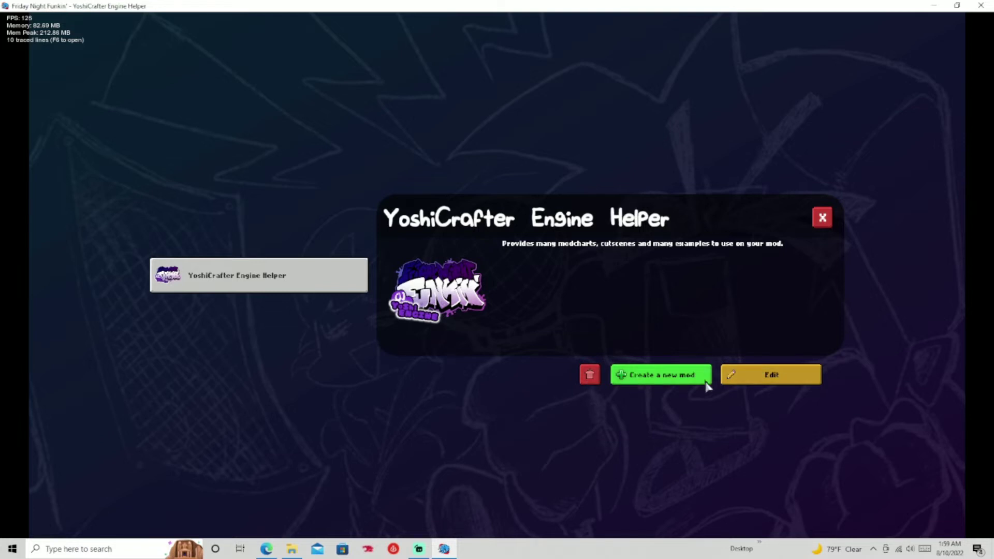
Start a new mod with the green Create a new mod button
left_click(648, 377)
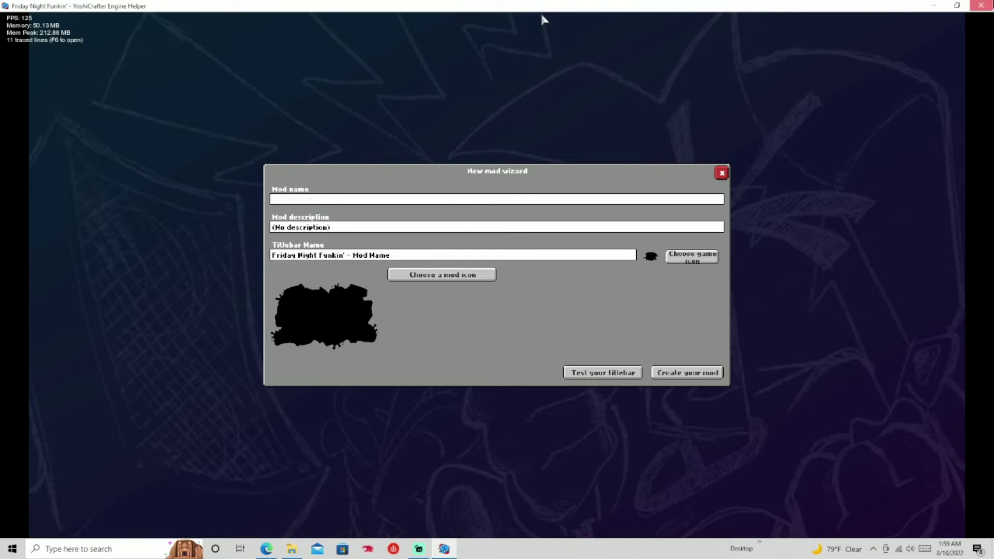
Name the mod VS Twinsmonia with a port-mod description and Twinsmonia titlebar
type("New Mod")
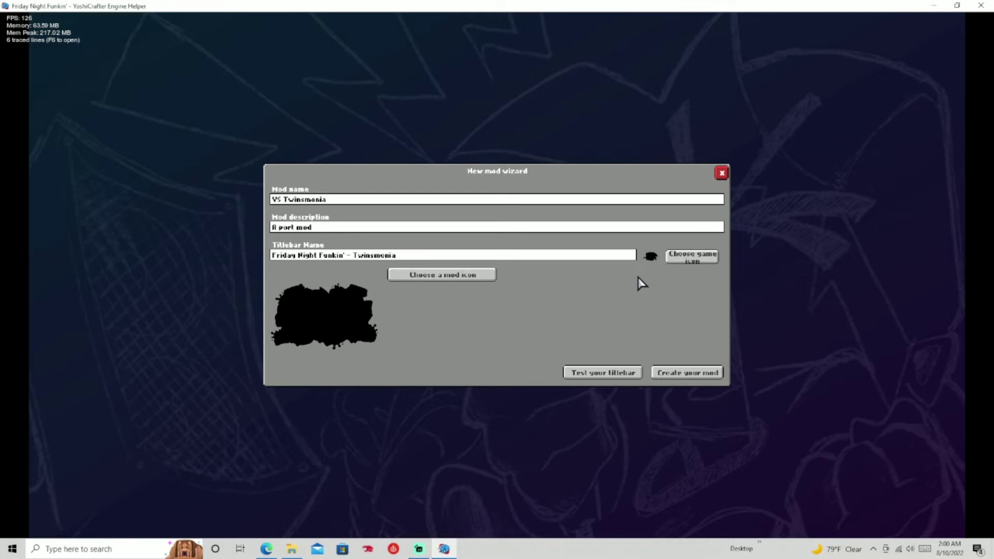
left_click(696, 265)
Set the game icon to phantomarcade.png from the credits folder
left_click(530, 279)
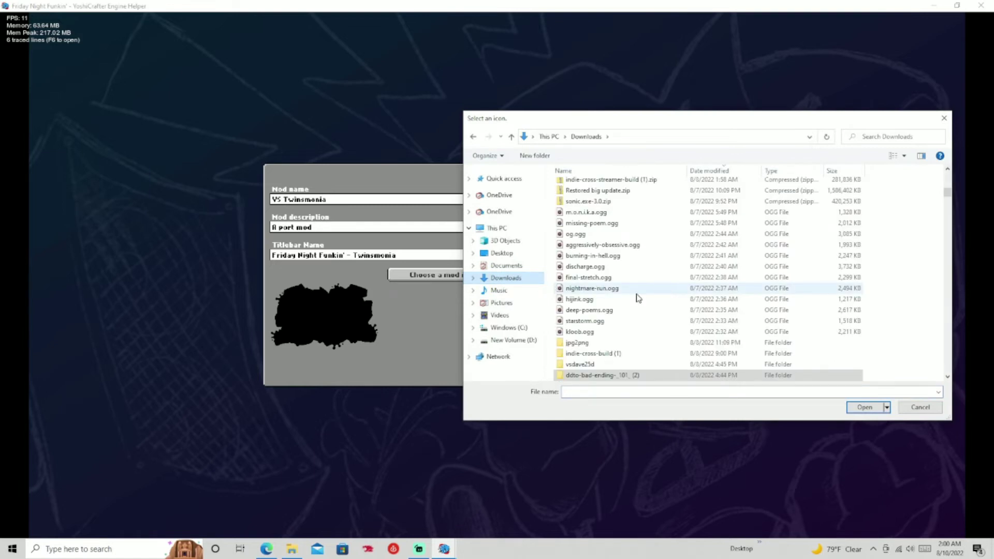
scroll(612, 325, "up", 10)
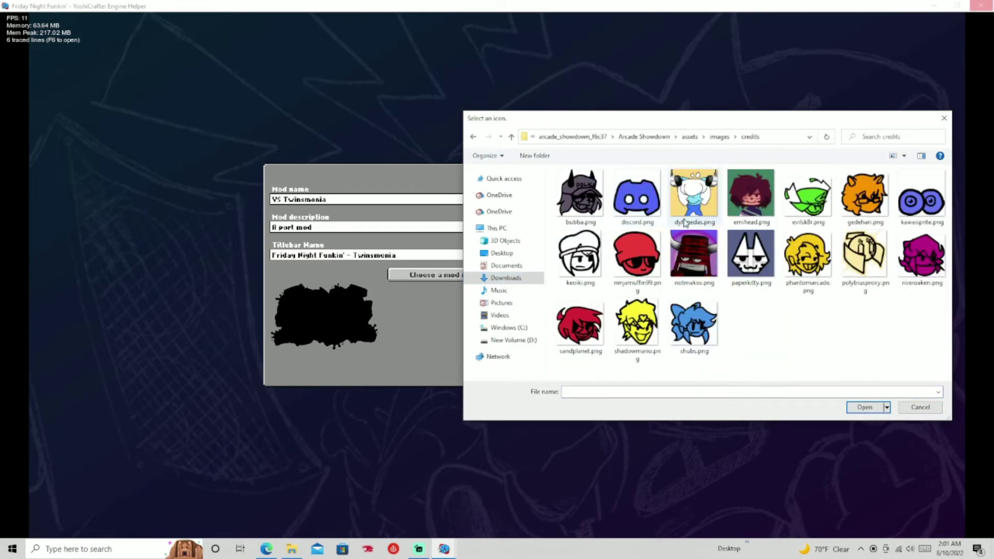
left_click(473, 138)
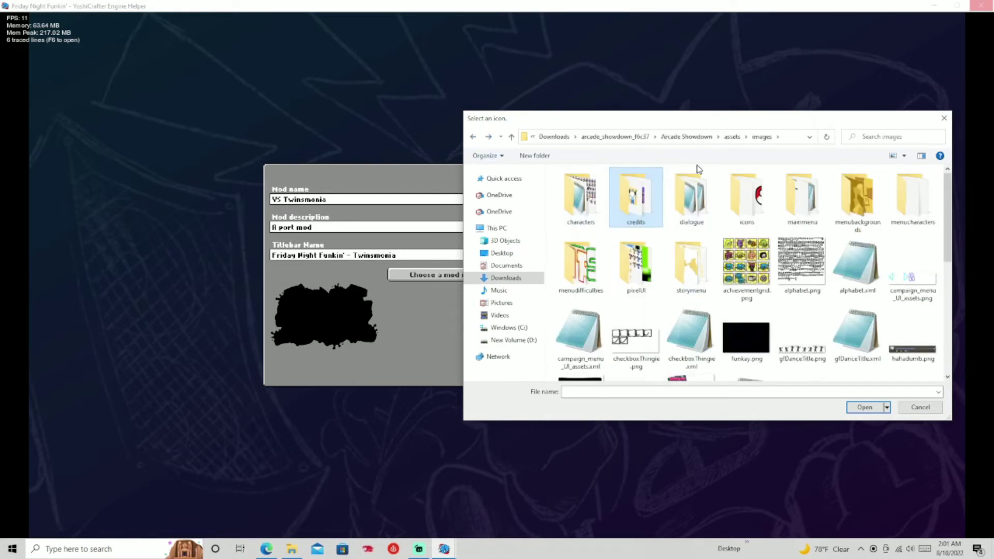
double_click(640, 195)
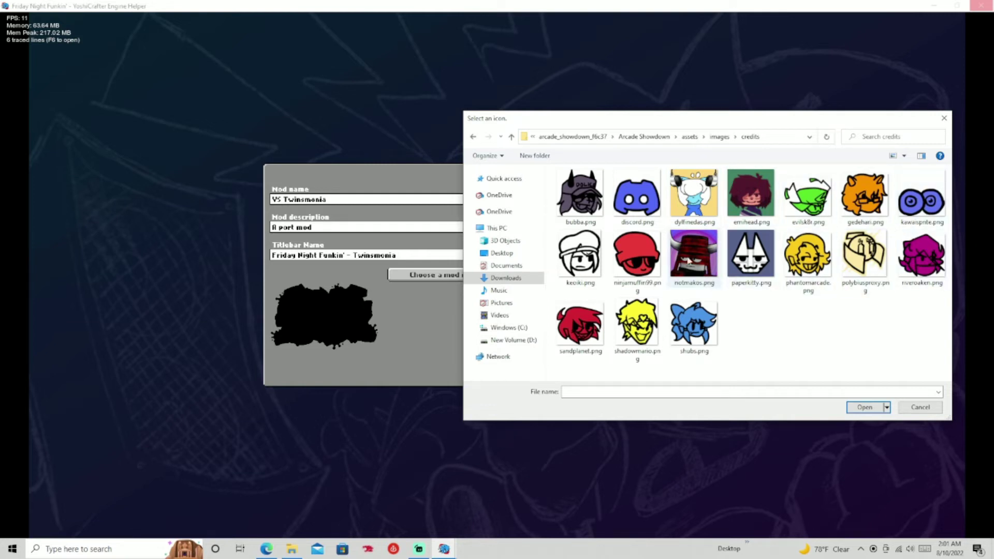
left_click(806, 256)
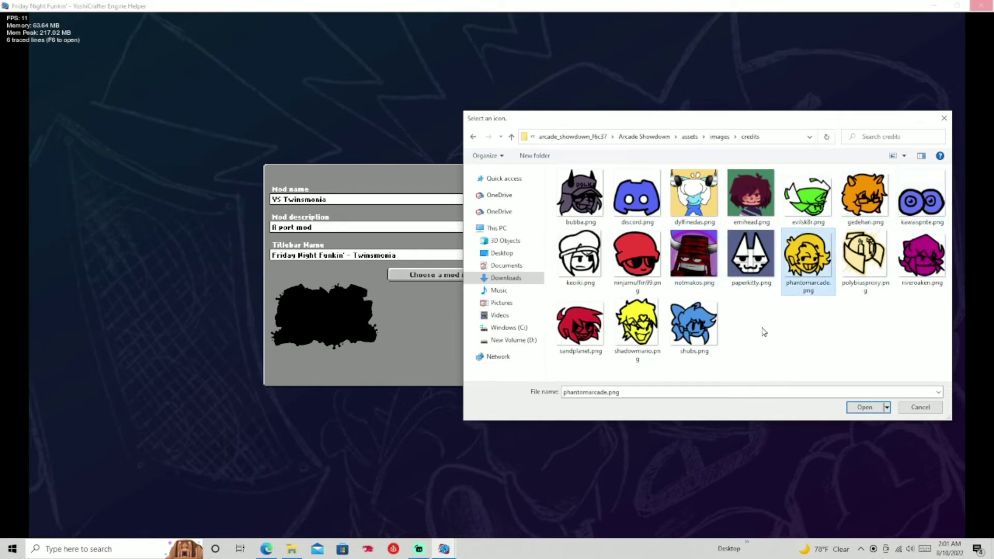
left_click(873, 412)
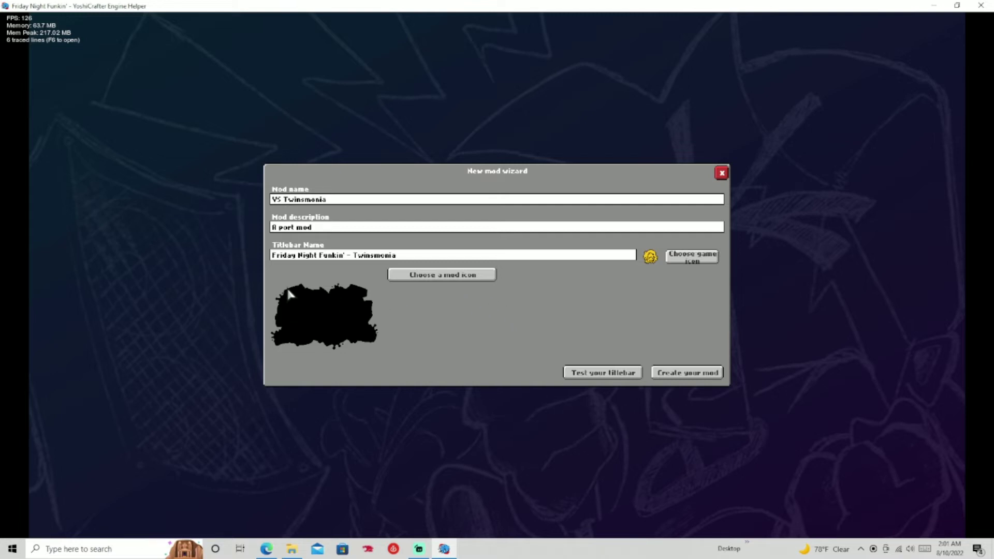
Set the mod icon to logo.png from the images folder
left_click(434, 279)
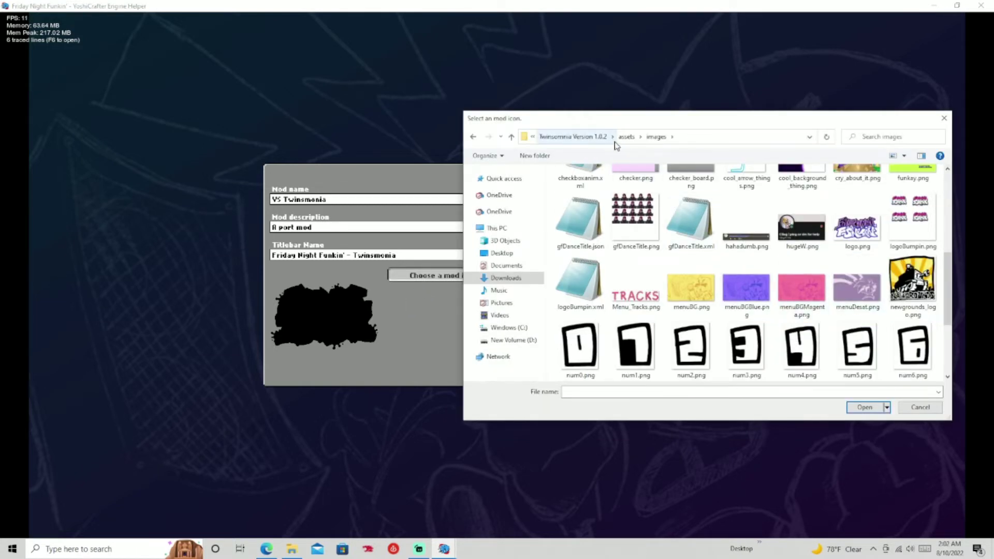
scroll(672, 217, "up", 2)
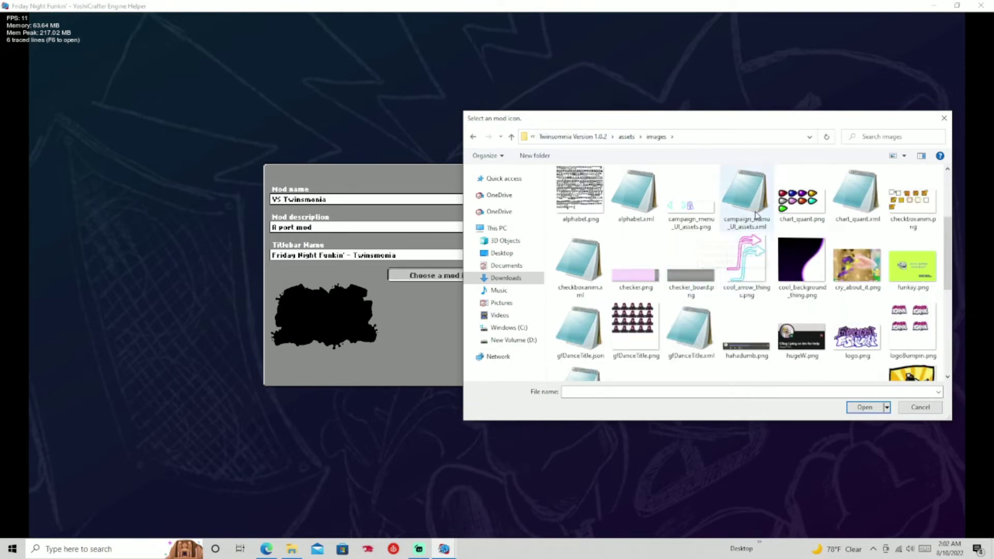
scroll(840, 216, "down", 2)
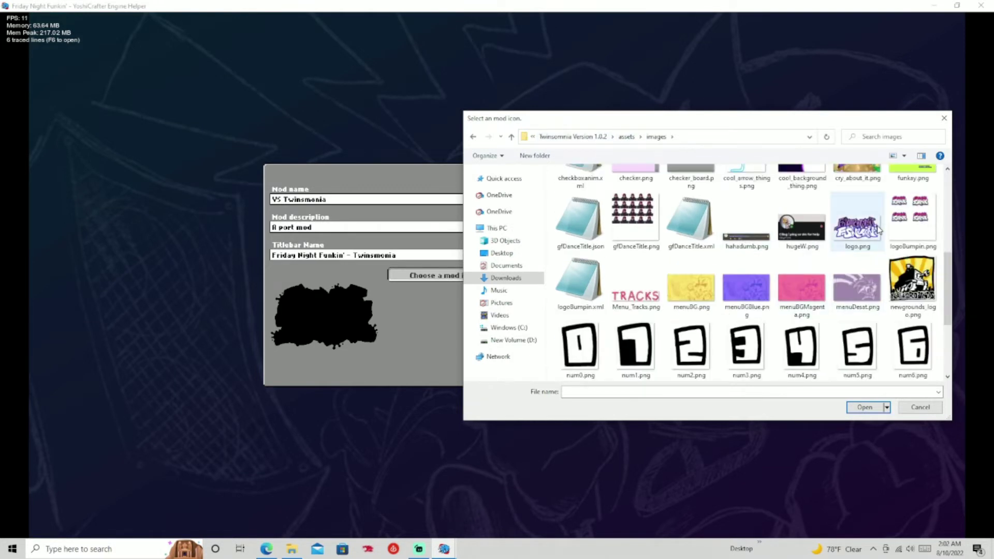
left_click(853, 250)
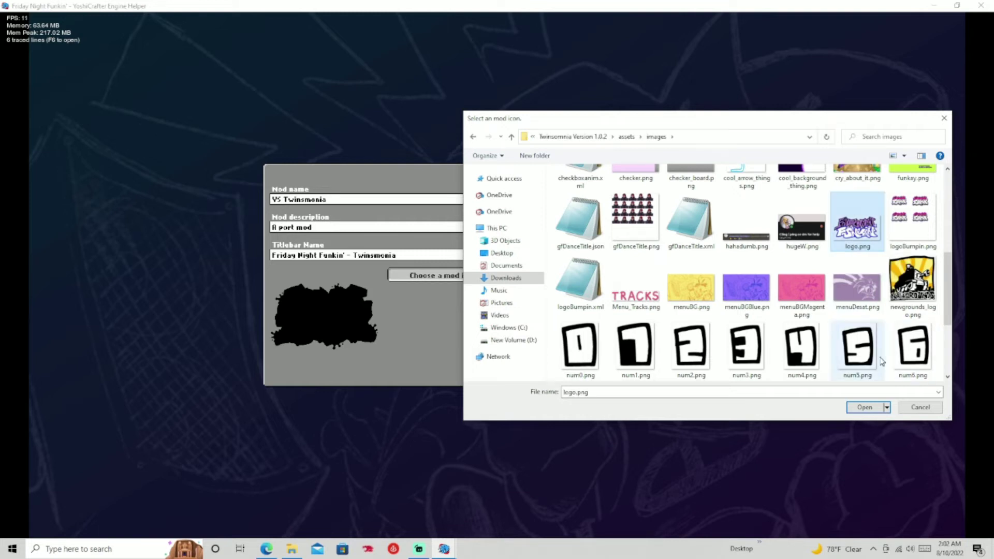
left_click(851, 408)
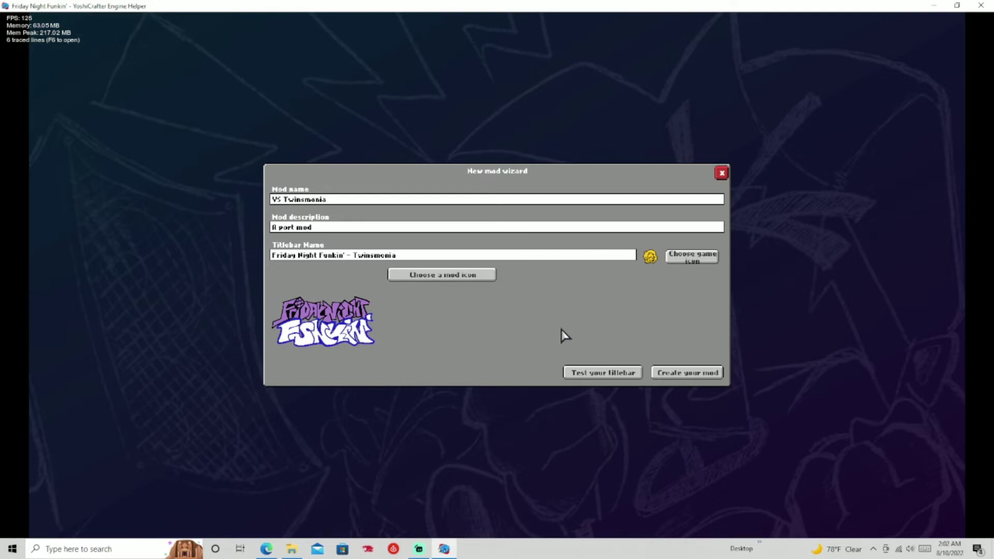
Create the VS Twinsmonia mod, dismiss the success message, and open it for editing
left_click(709, 372)
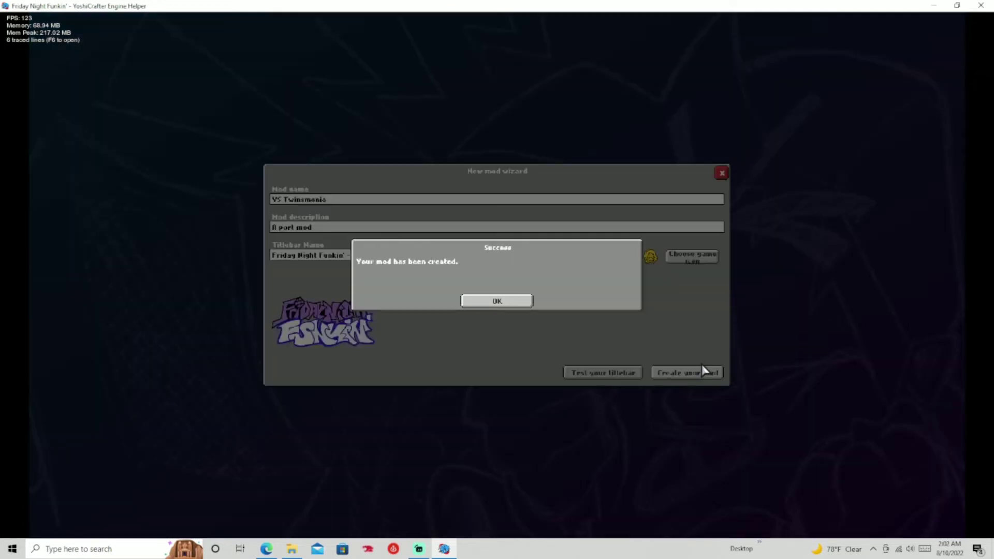
left_click(497, 302)
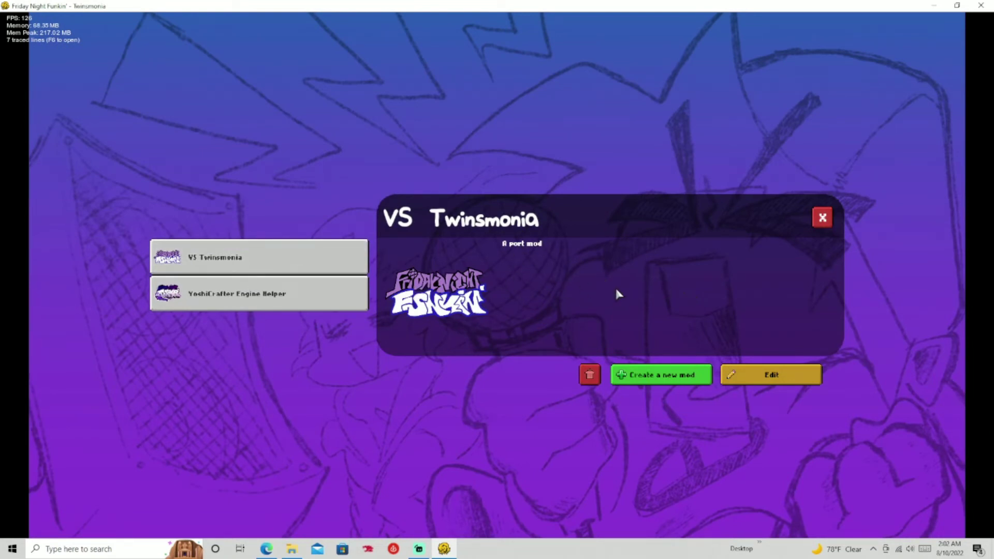
left_click(765, 372)
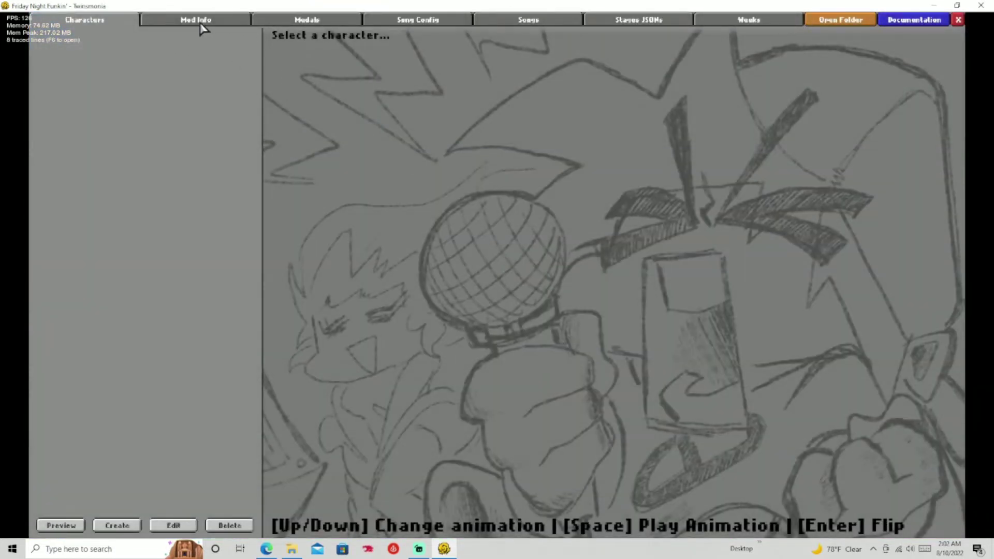
Look through the Mod Info, Medals, Song Config, Songs, Stage JSON and Weeks sections
left_click(186, 20)
left_click(303, 21)
left_click(396, 22)
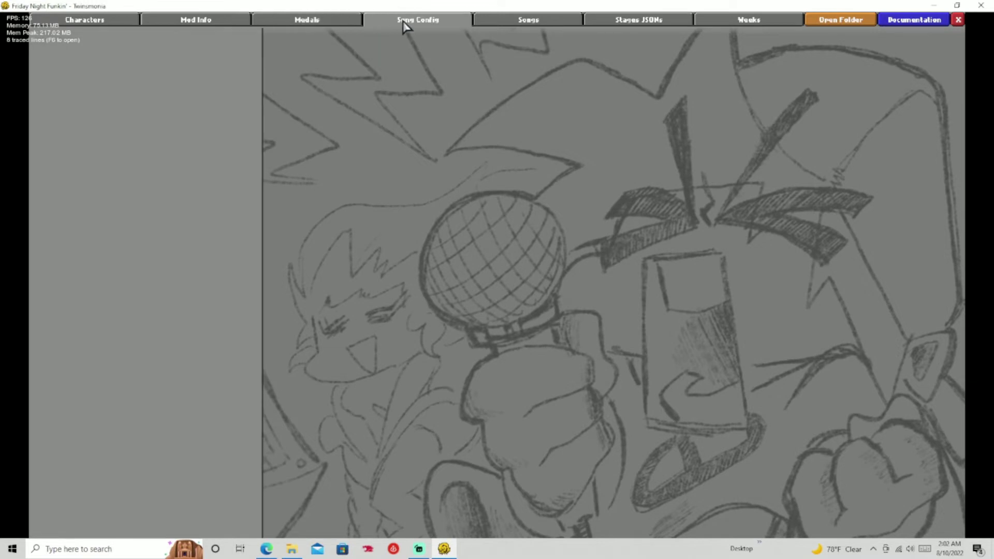
left_click(489, 23)
left_click(609, 29)
left_click(727, 21)
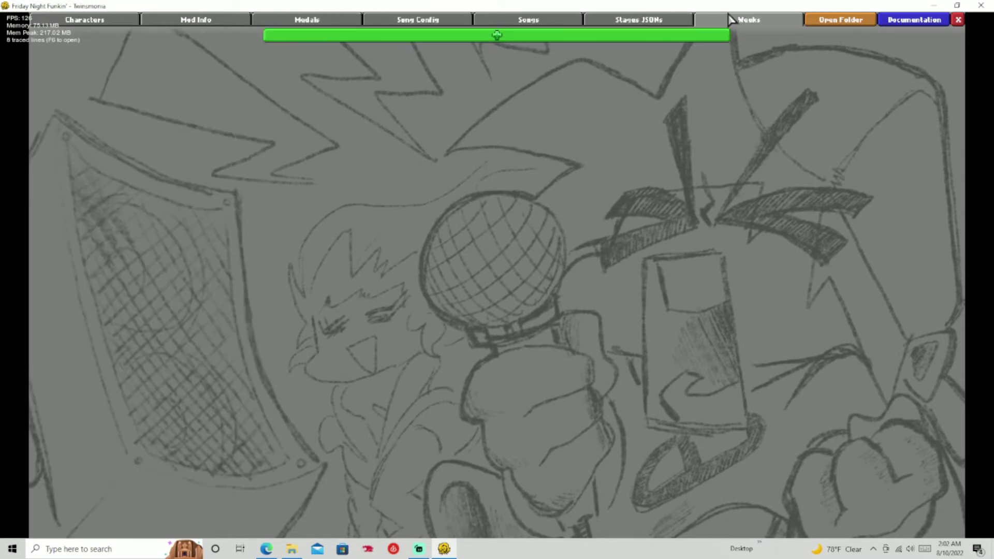
left_click(99, 22)
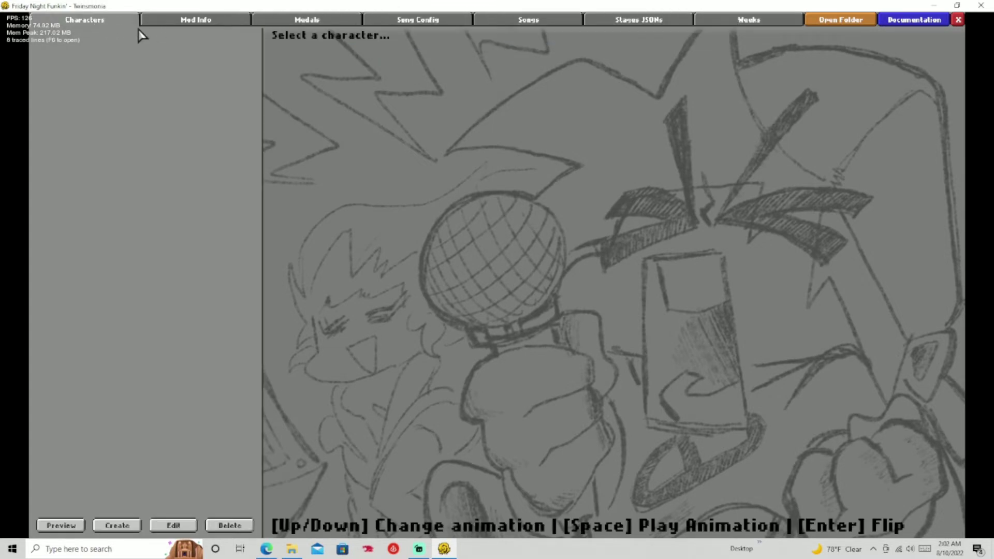
Browse those sections a second time and return to the empty Characters list
left_click(171, 25)
left_click(311, 21)
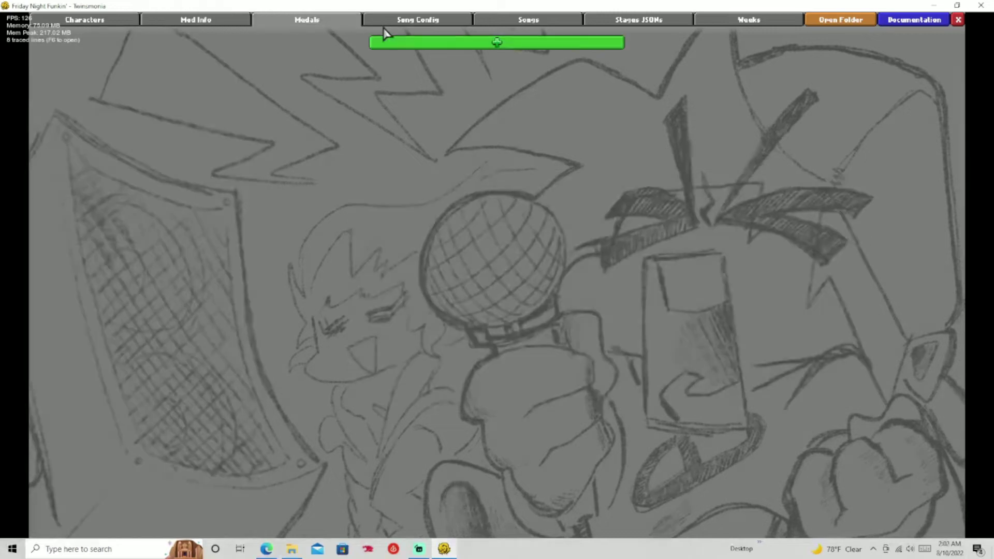
left_click(409, 22)
left_click(524, 25)
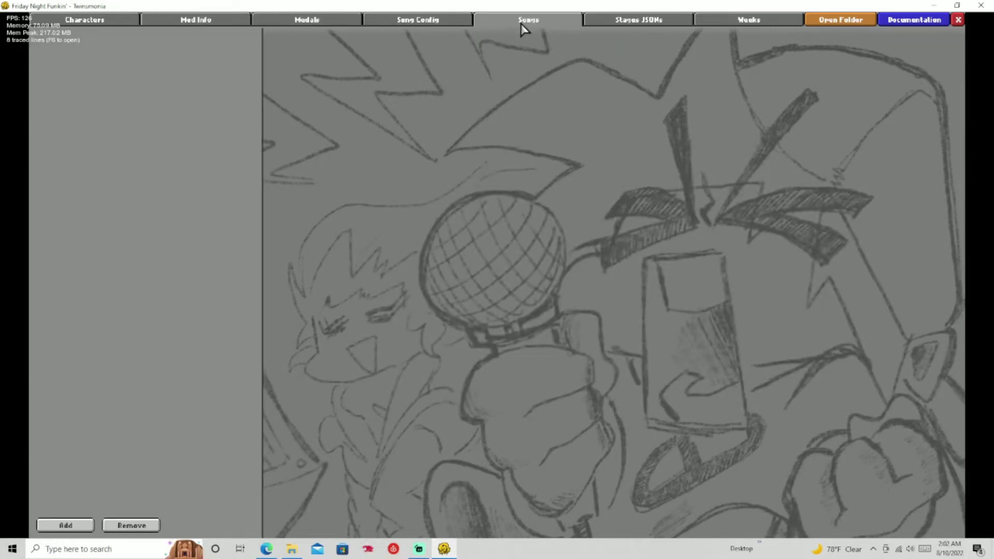
left_click(626, 24)
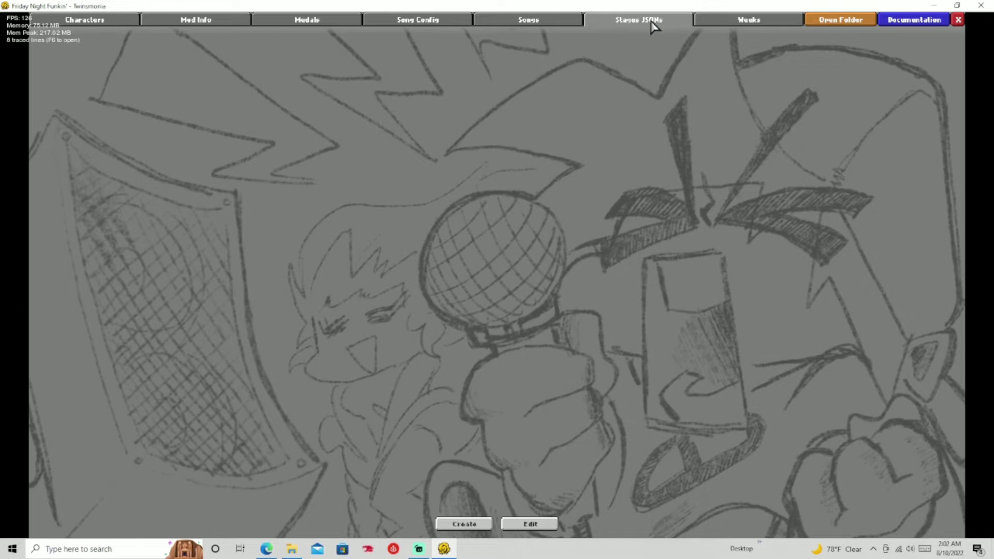
left_click(746, 24)
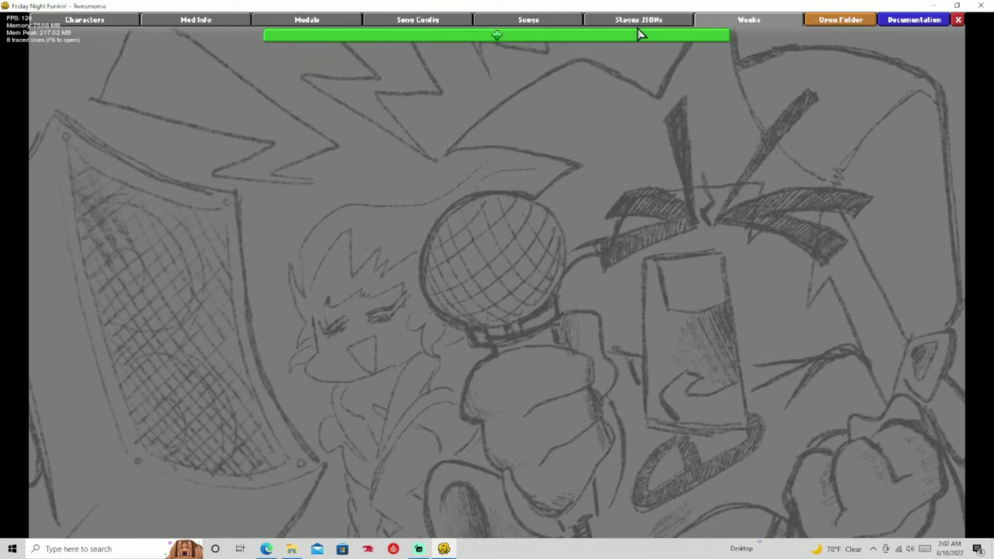
left_click(115, 22)
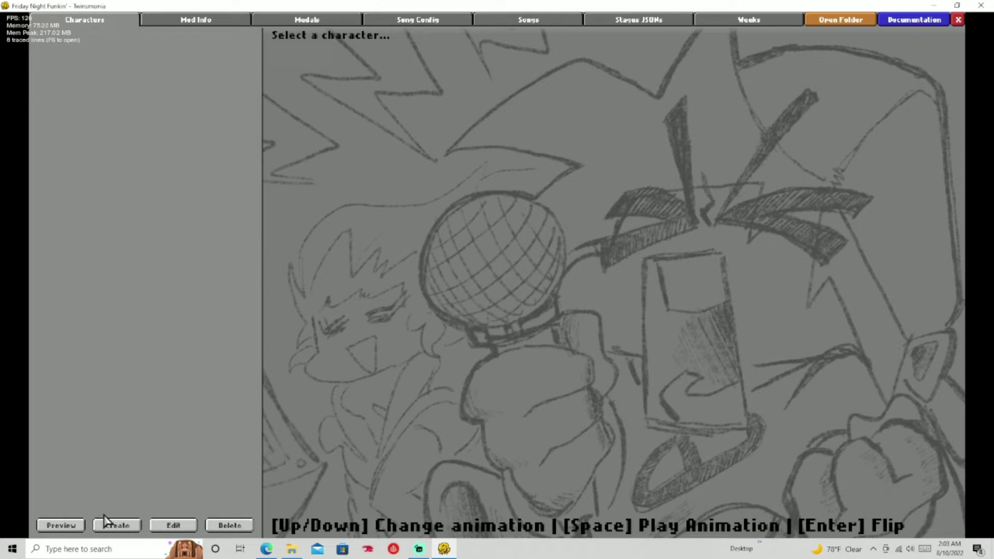
Open the Create a character dialog, then open the Pysch Engine folder from the desktop
left_click(136, 525)
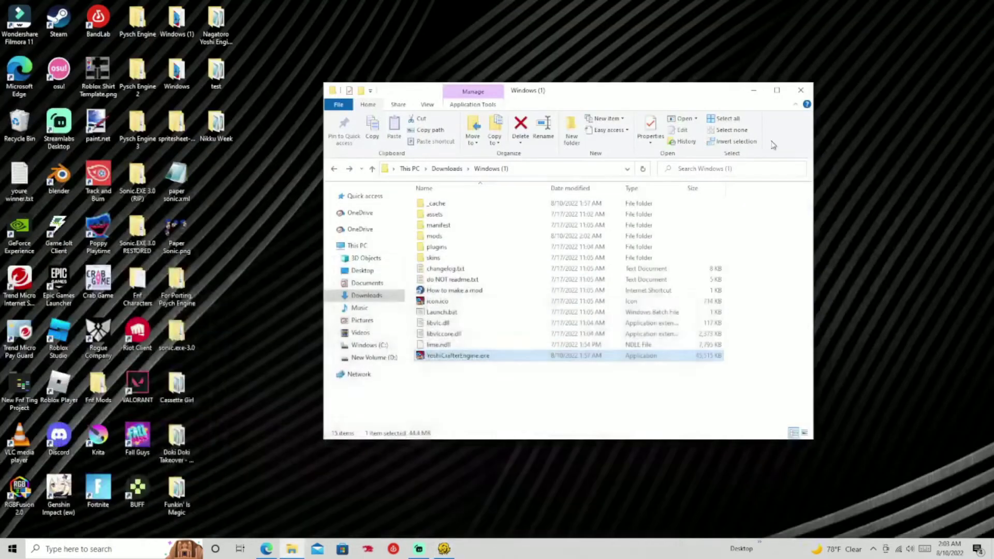
left_click(933, 5)
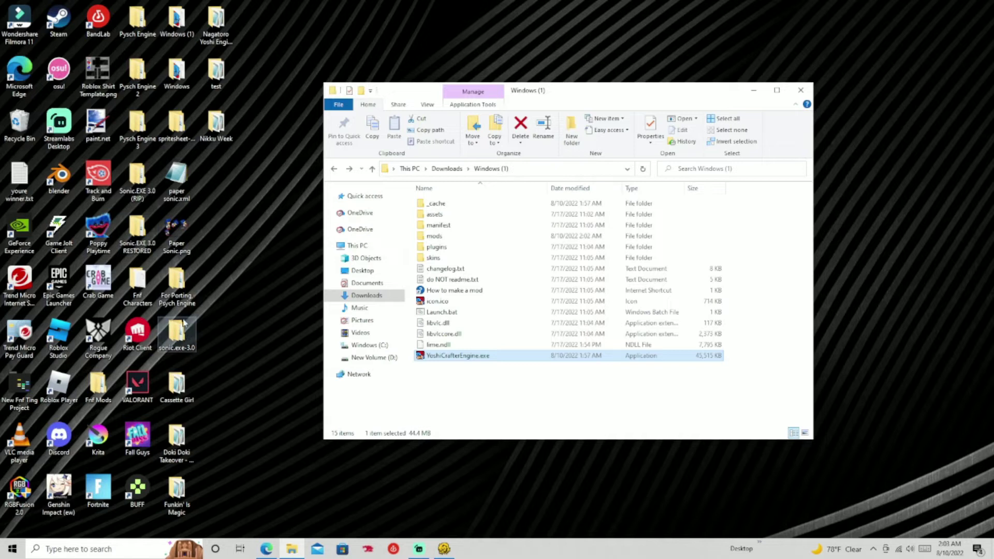
double_click(147, 38)
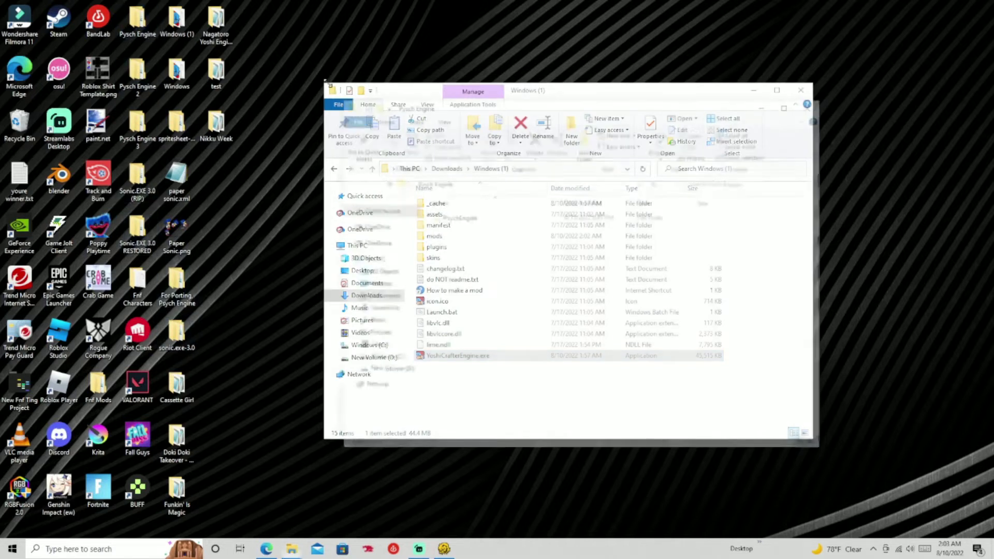
left_click_drag(547, 106, 993, 109)
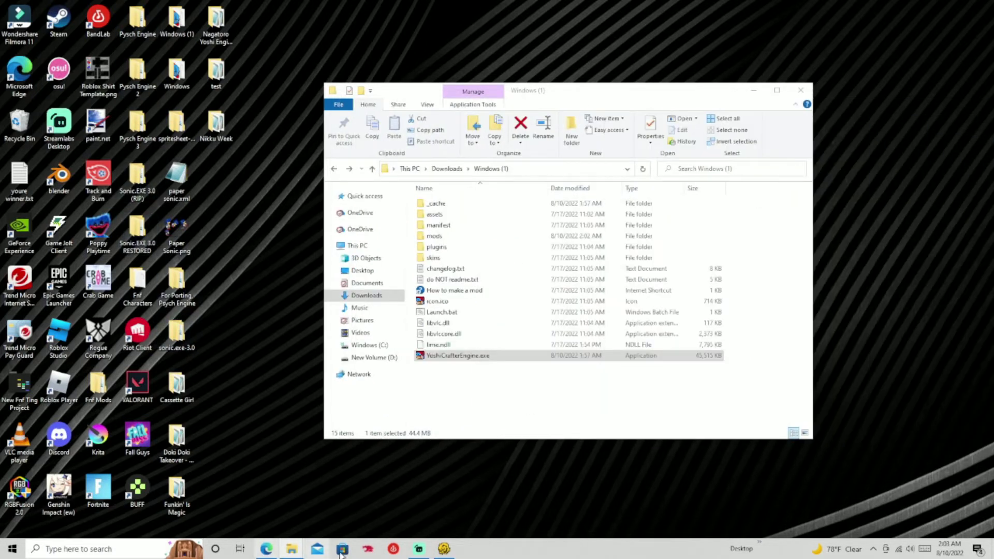
Return to the game and start entering the character name
left_click(444, 548)
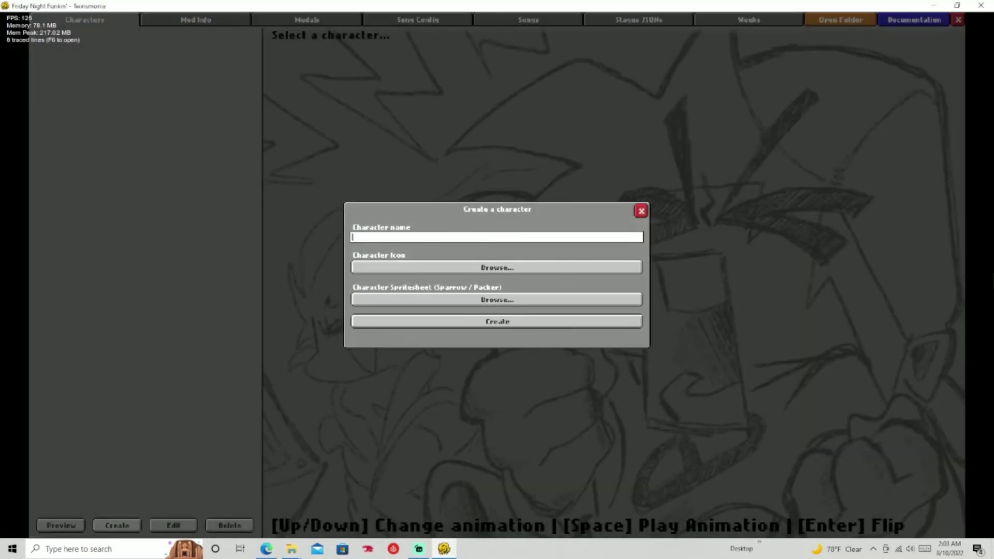
key("alt+Tab")
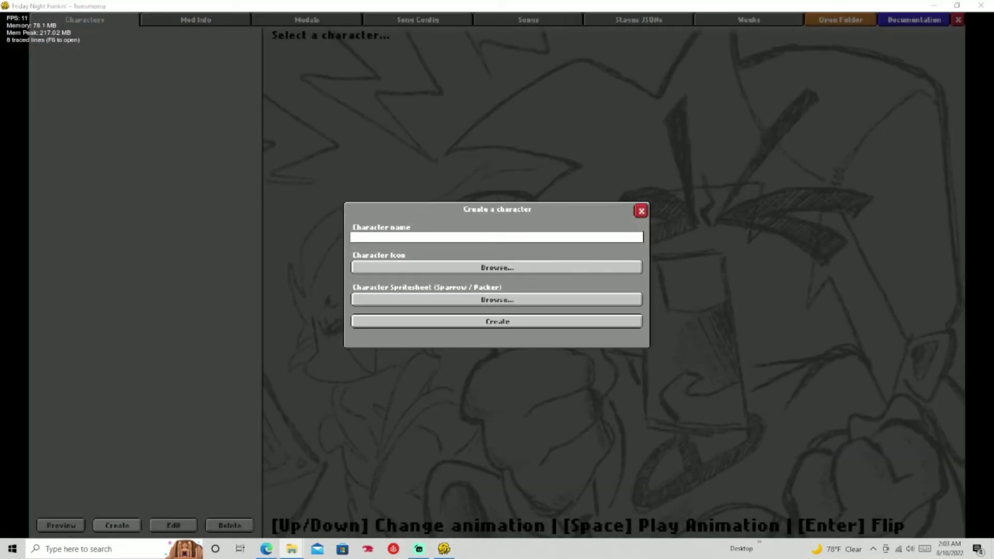
left_click(371, 238)
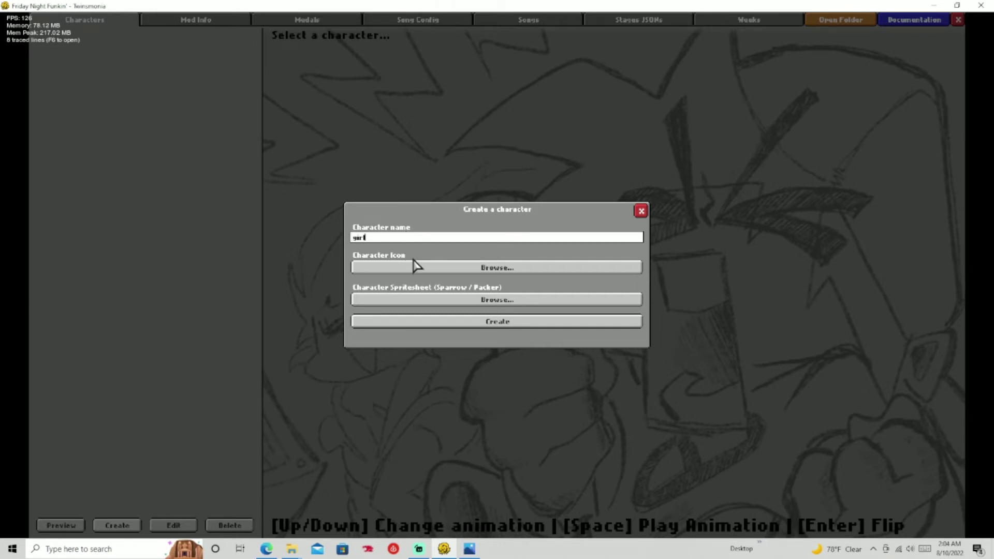
Browse for a character icon through the Twinsomnia Version 1.0.2 assets folders
left_click(429, 267)
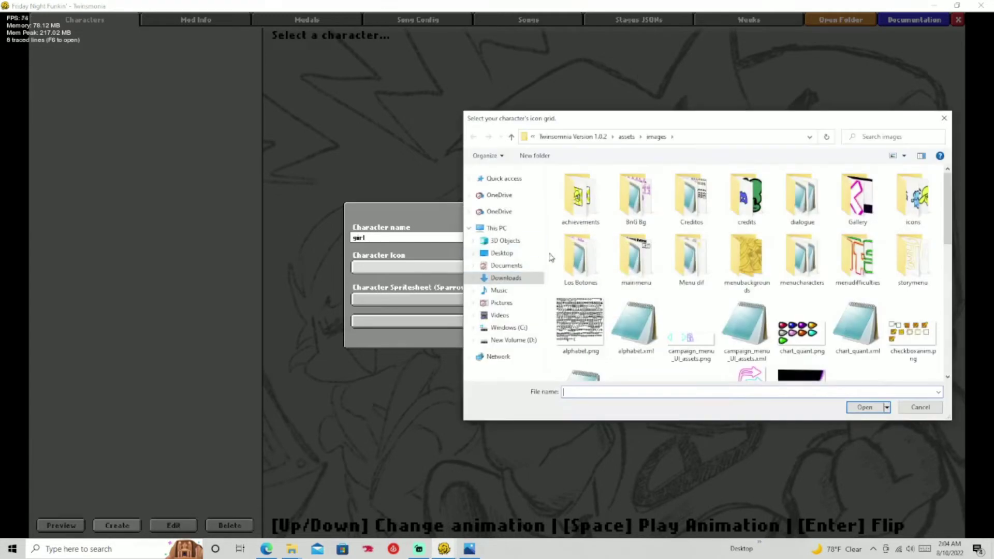
left_click(505, 278)
double_click(583, 225)
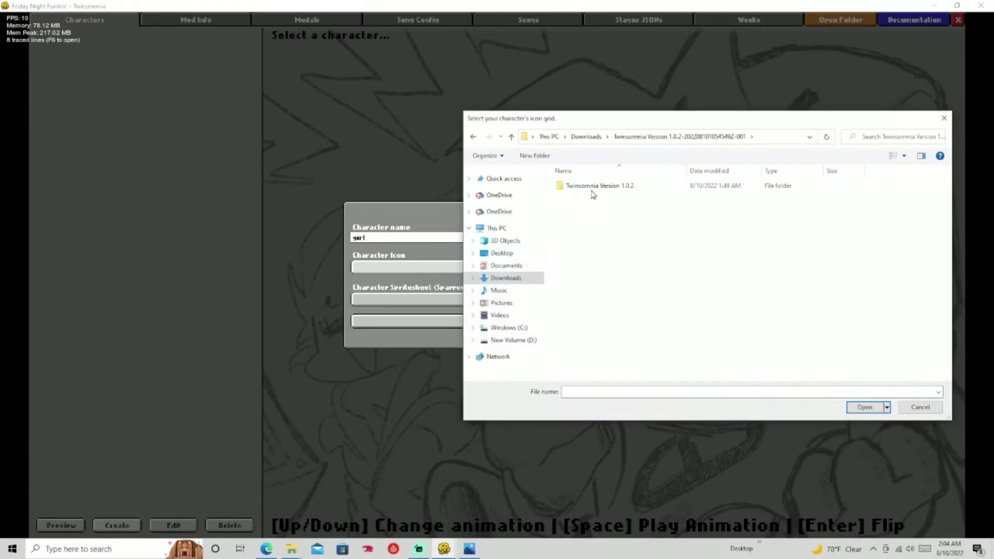
double_click(594, 191)
double_click(593, 190)
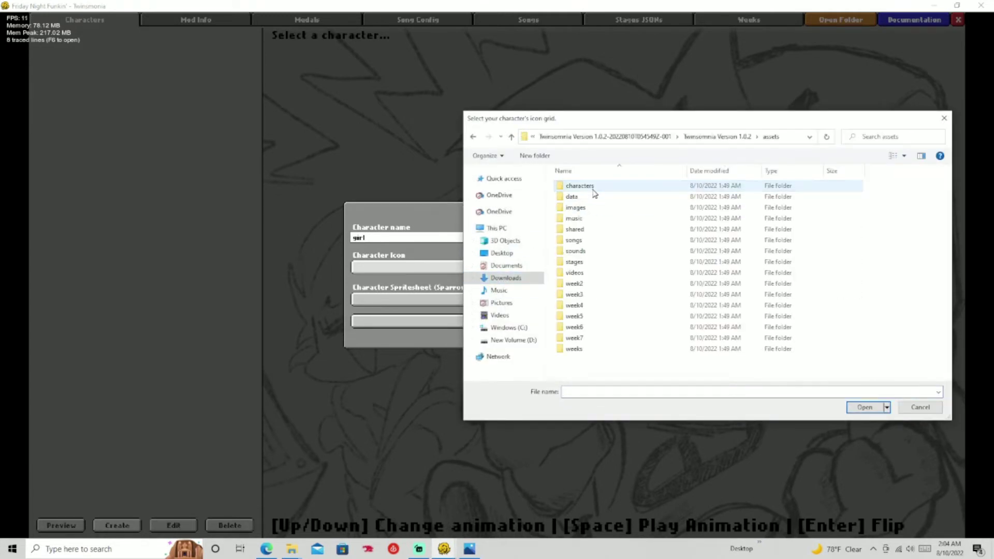
double_click(601, 208)
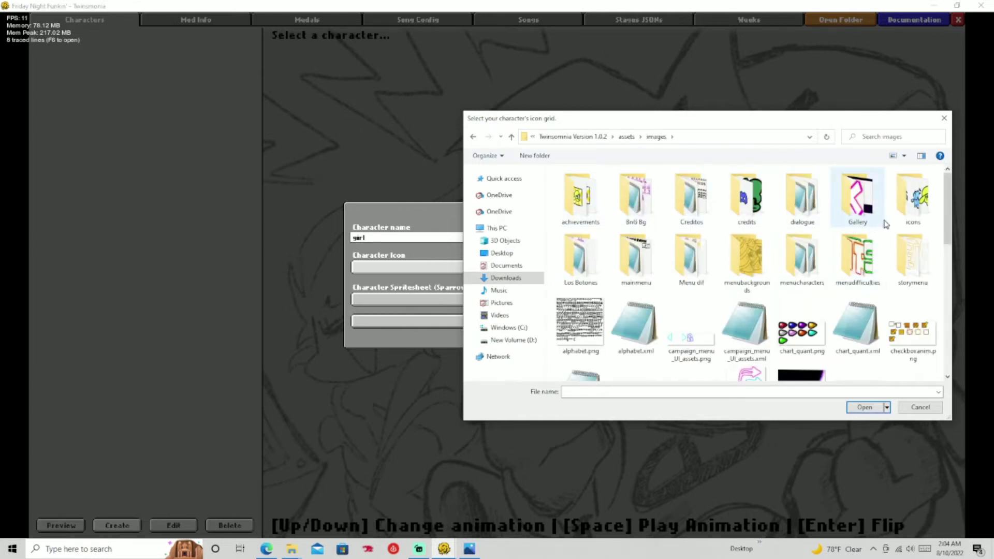
left_click(471, 138)
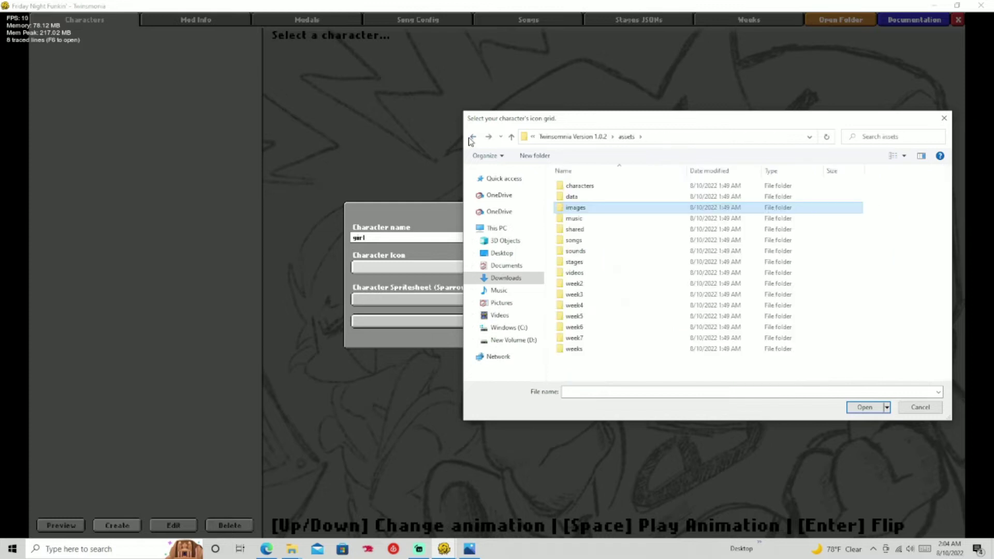
left_click(472, 138)
Pick icon-girl.png from Twinsomnia Version 1.0.2\mods\images\icons as the character icon
double_click(574, 219)
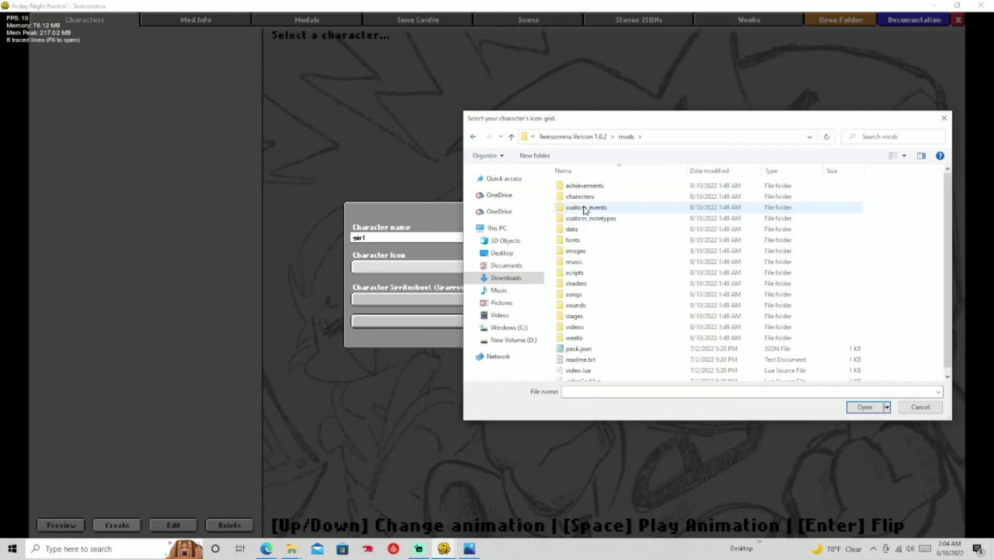
double_click(576, 251)
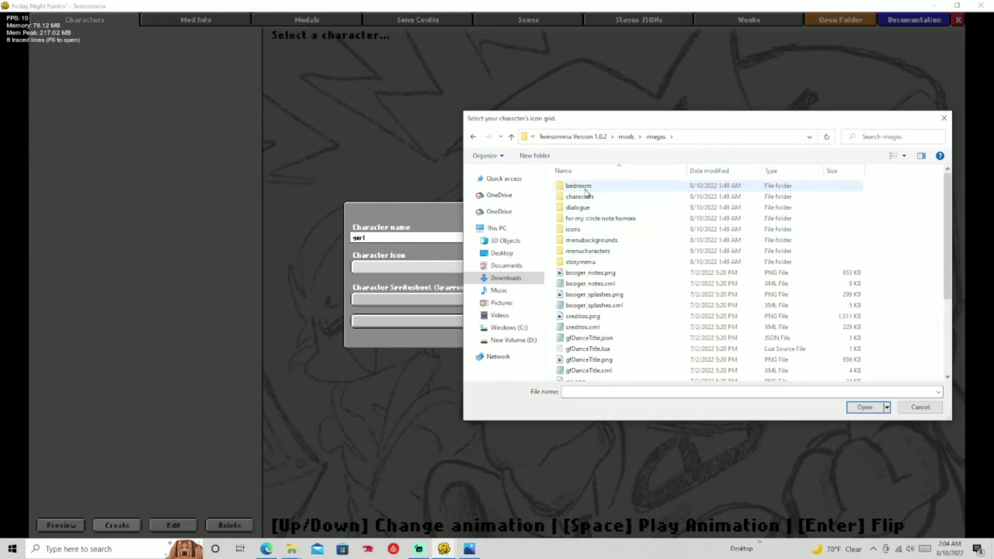
double_click(578, 229)
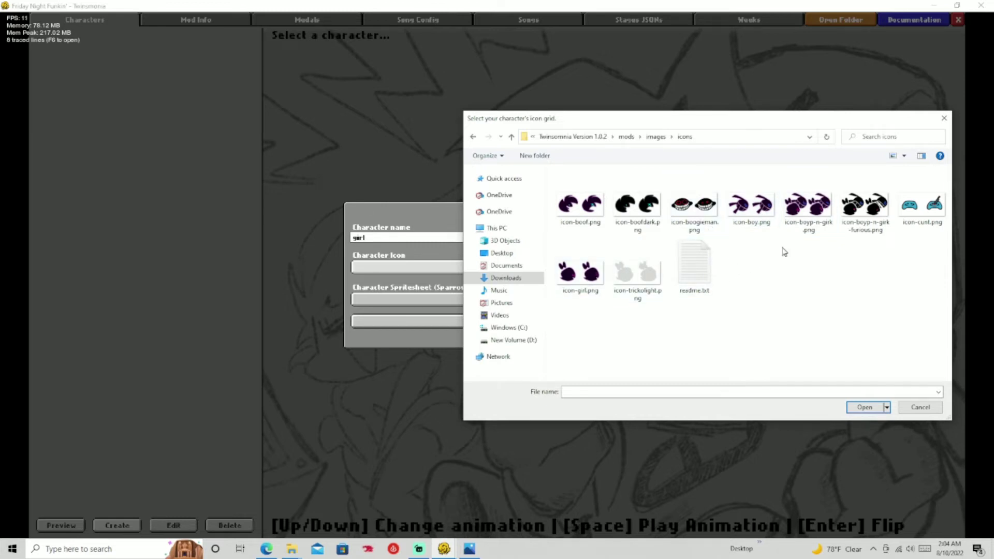
left_click(592, 285)
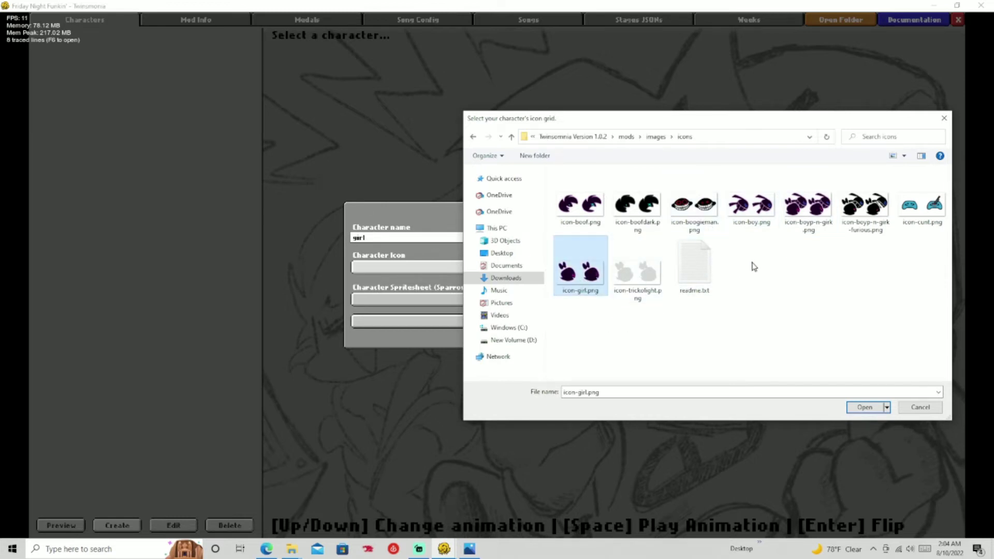
left_click(860, 407)
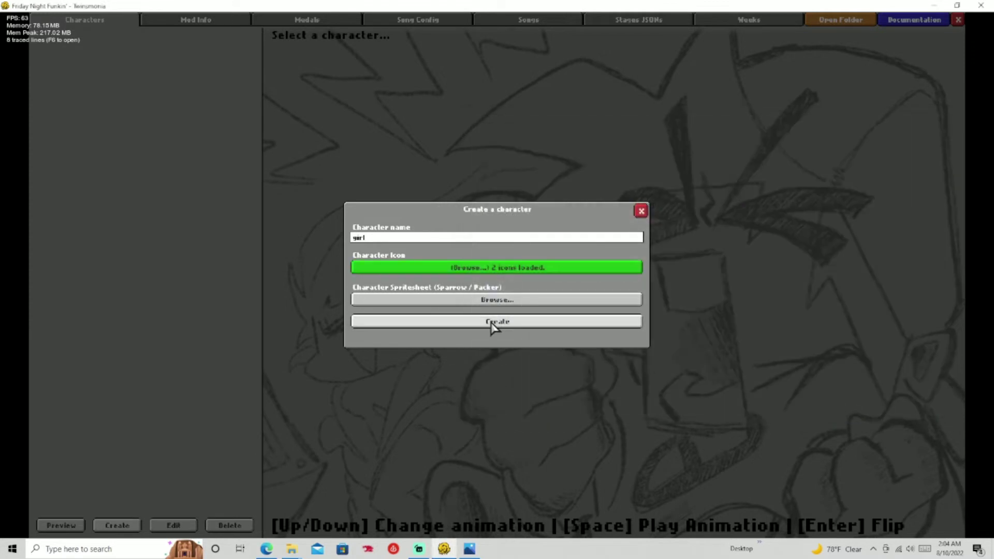
Browse for a spritesheet, first checking Twinsomnia's assets/shared/images/characters folder, then backing out
left_click(446, 301)
left_click(528, 277)
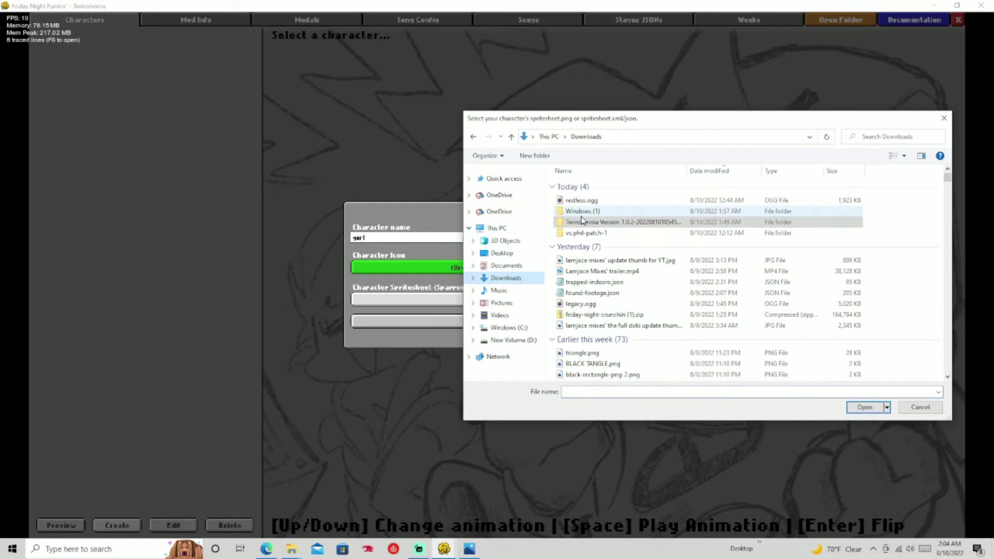
double_click(581, 221)
double_click(593, 189)
double_click(596, 190)
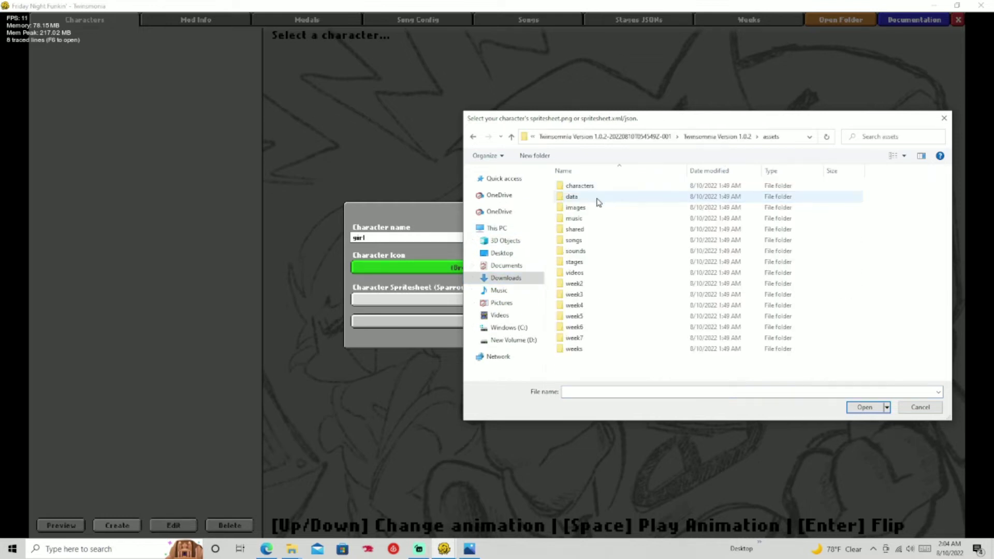
double_click(590, 228)
double_click(588, 186)
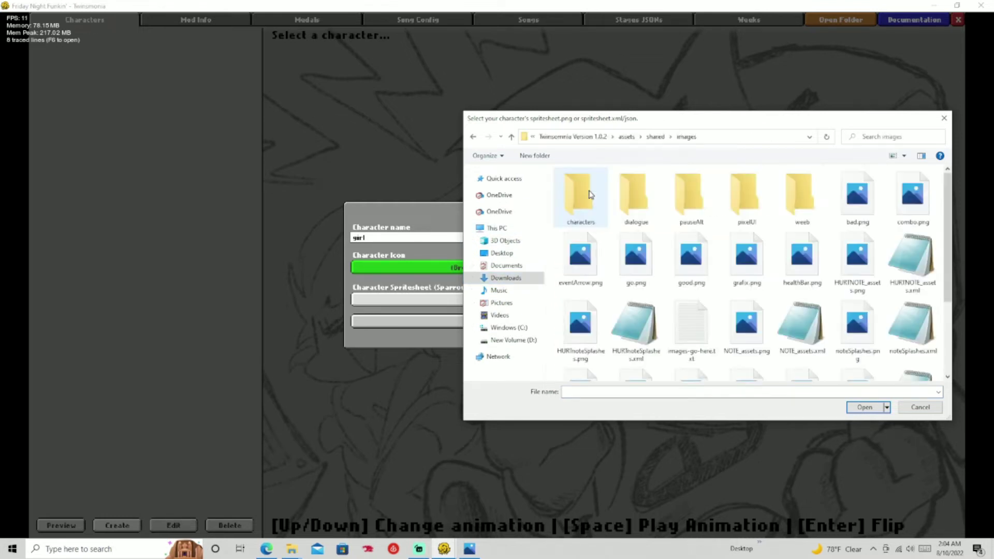
double_click(589, 194)
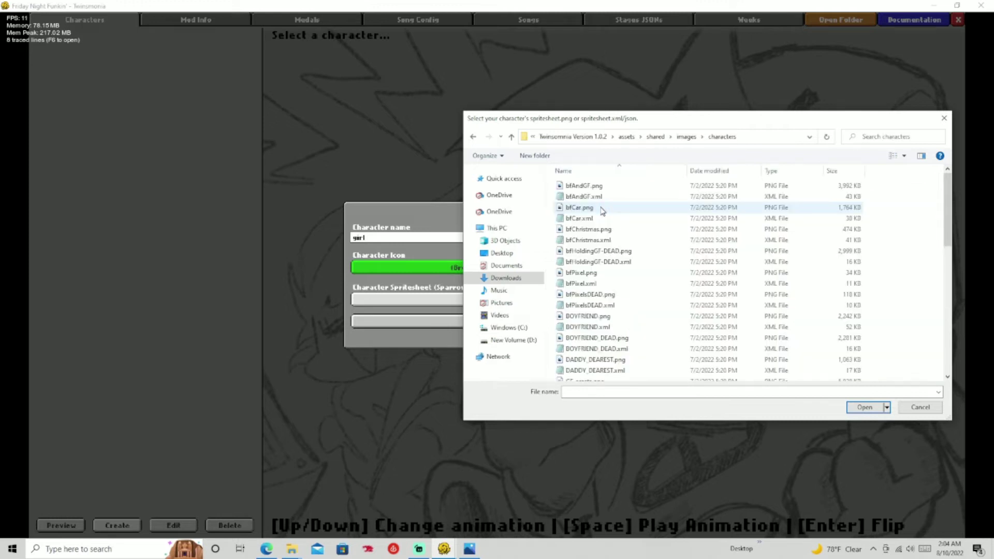
scroll(606, 233, "down", 9)
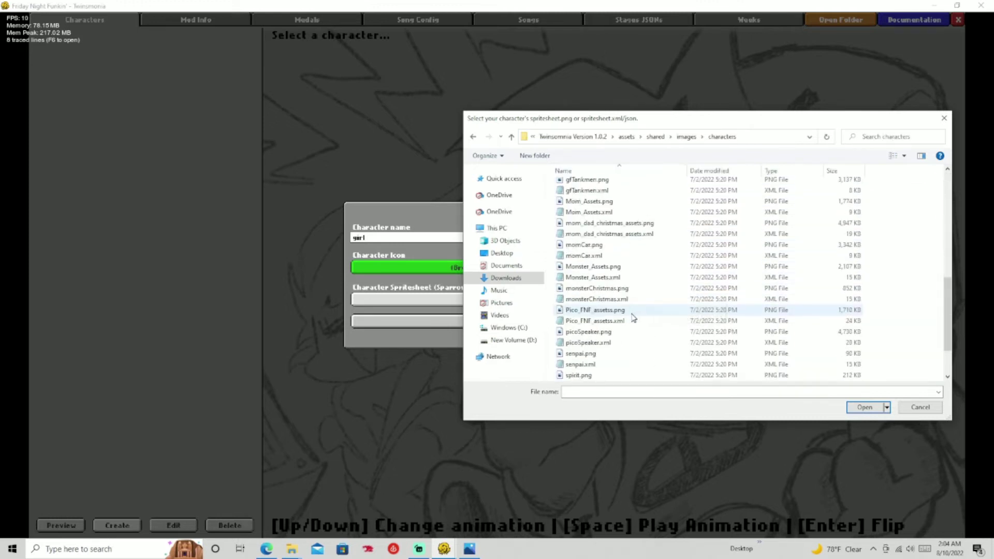
left_click(473, 137)
left_click(473, 137)
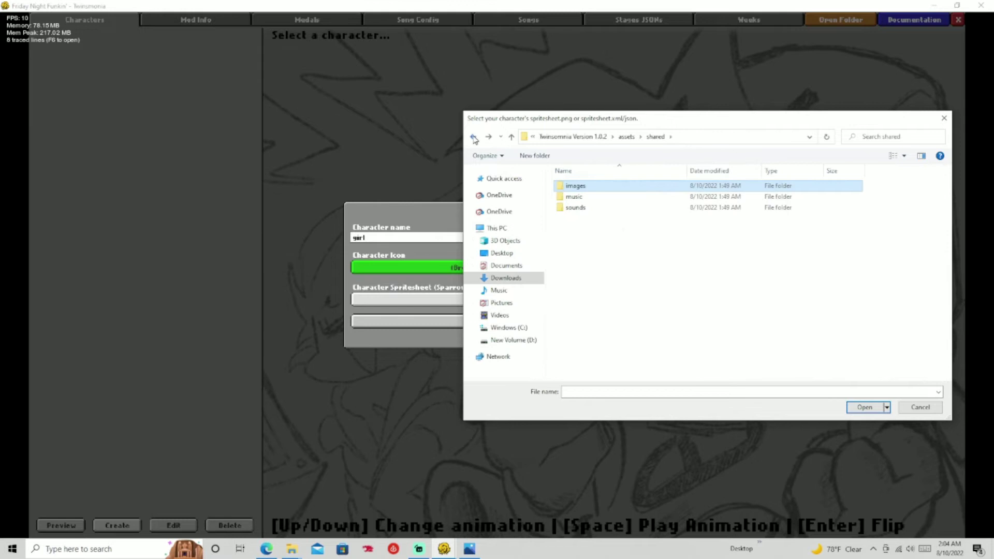
left_click(473, 137)
left_click(473, 137)
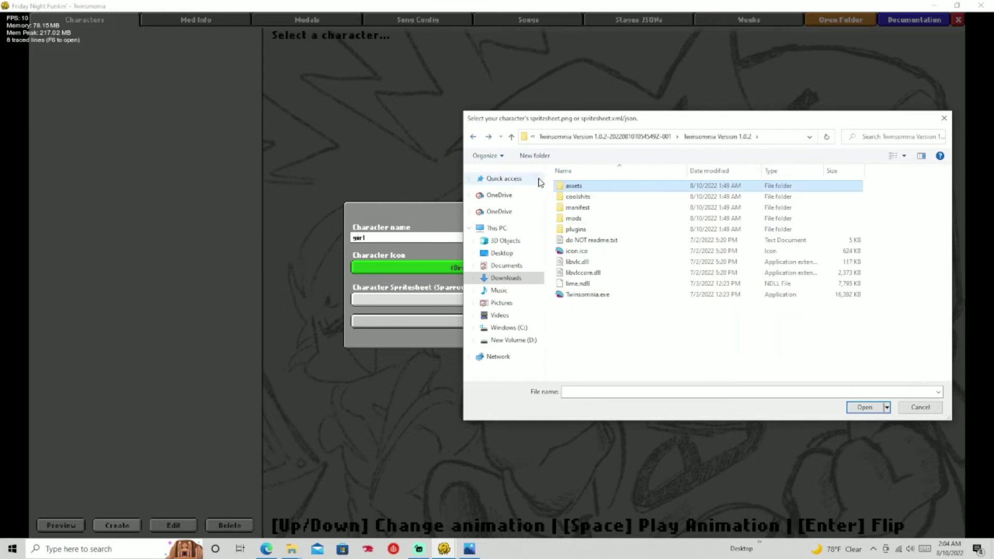
Select goyle.png from mods > images > characters as the spritesheet
double_click(570, 218)
double_click(582, 197)
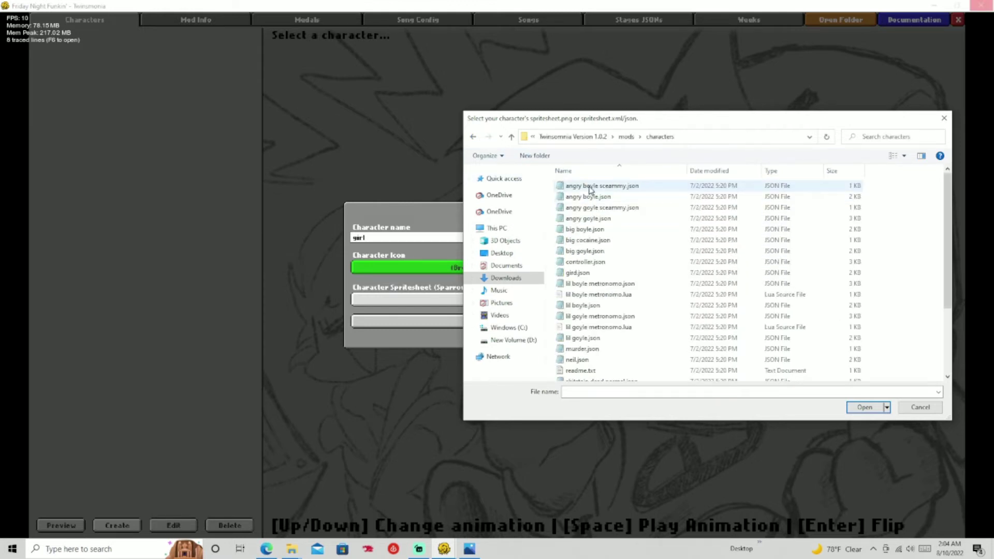
left_click(473, 138)
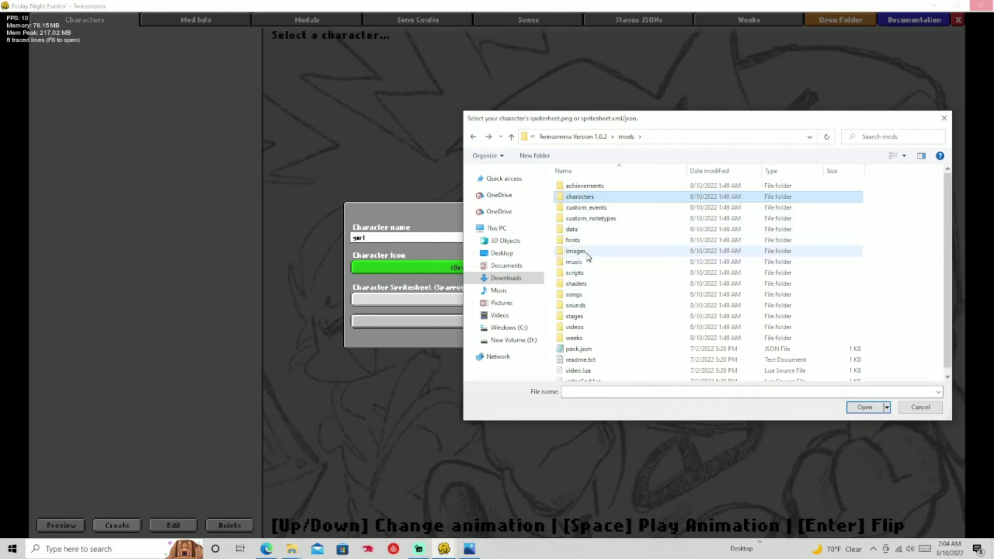
double_click(580, 252)
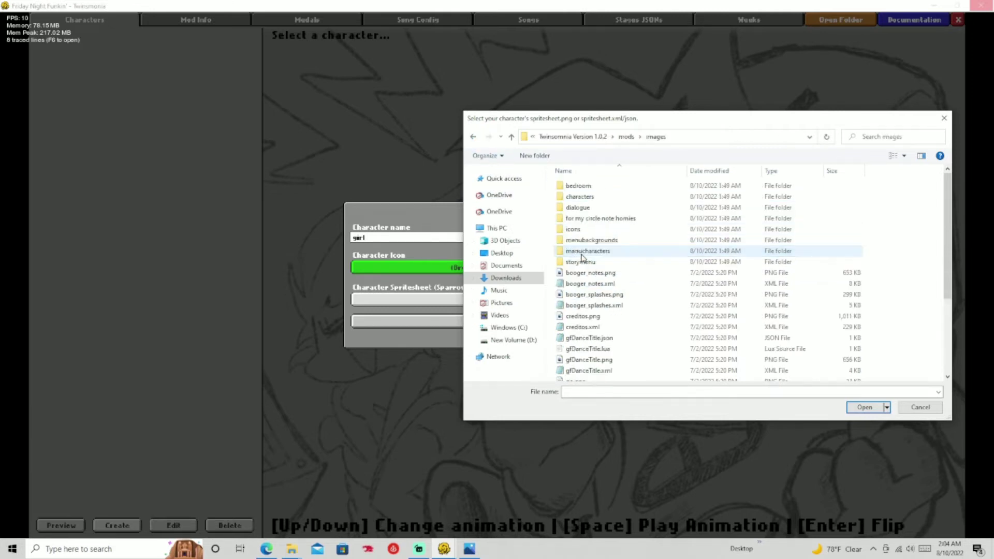
double_click(581, 198)
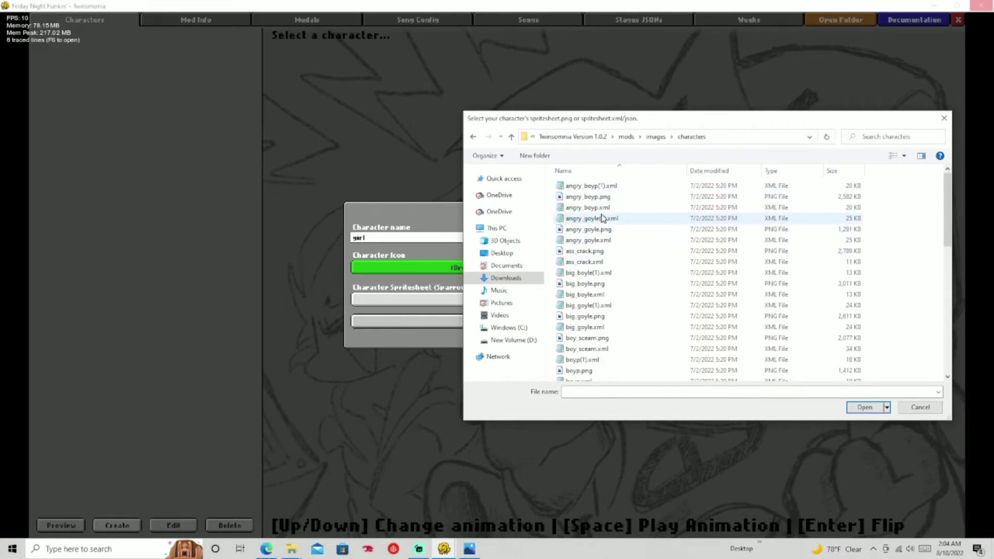
scroll(602, 263, "down", 2)
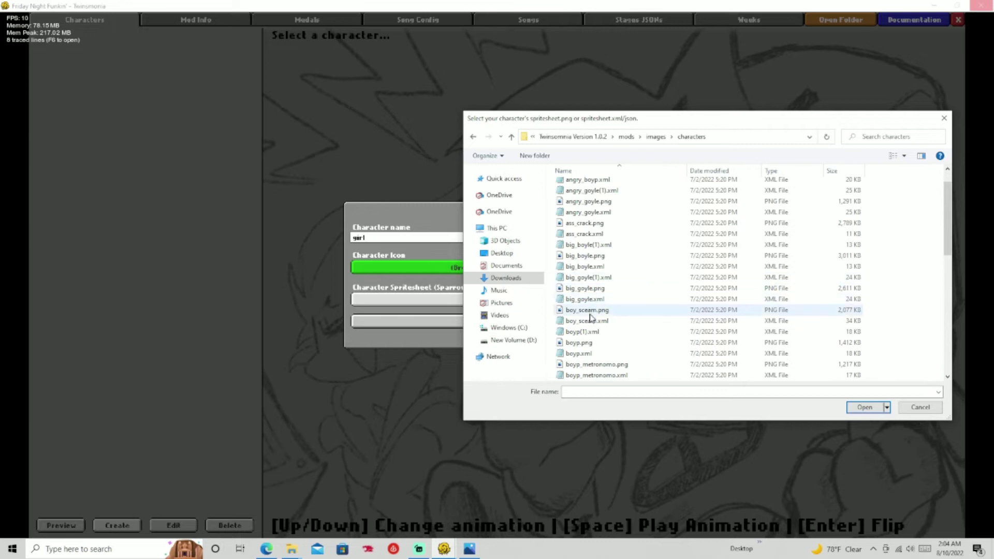
scroll(602, 334, "down", 5)
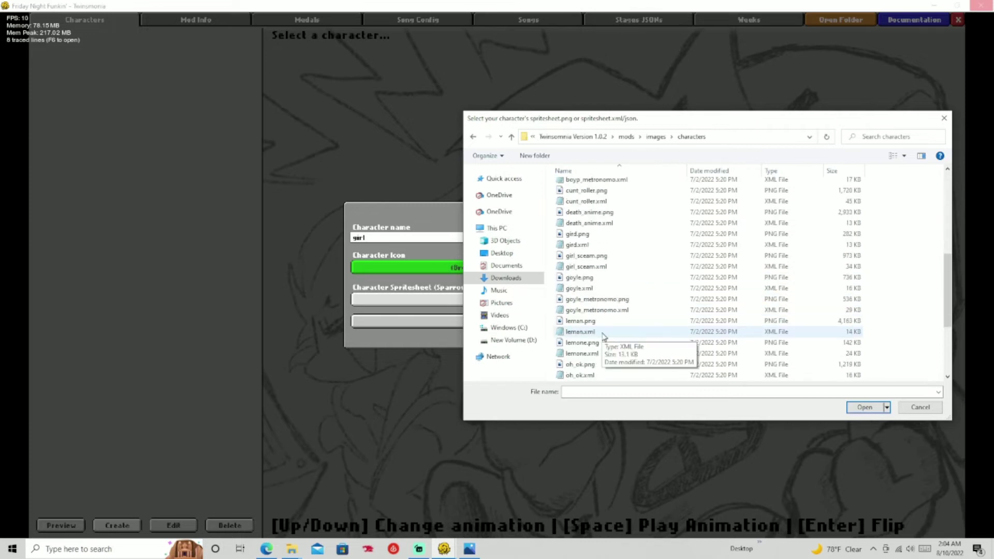
left_click(607, 278)
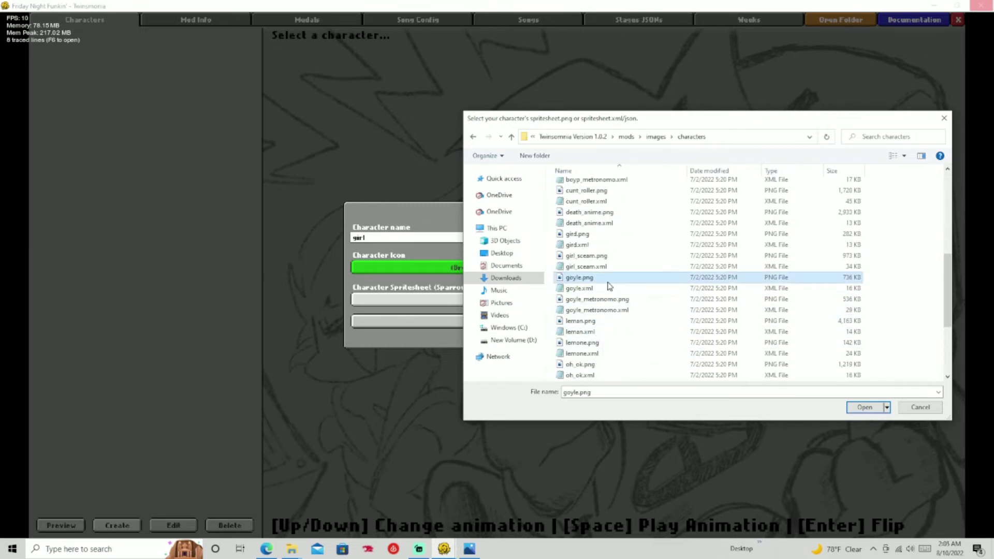
left_click(855, 409)
Create the girl character, then open her from the Characters list in the character editor
left_click(543, 325)
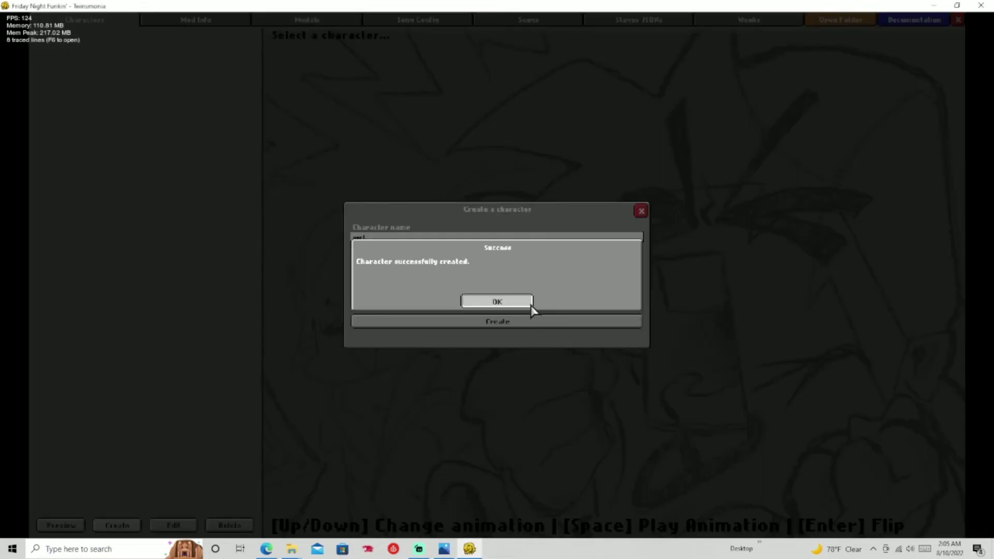
left_click(530, 304)
left_click(40, 53)
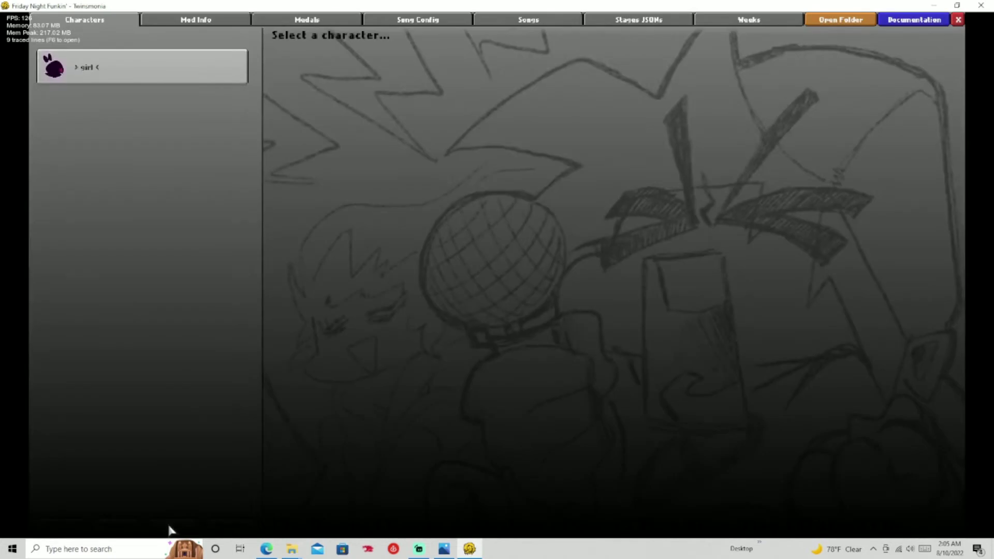
key("Return")
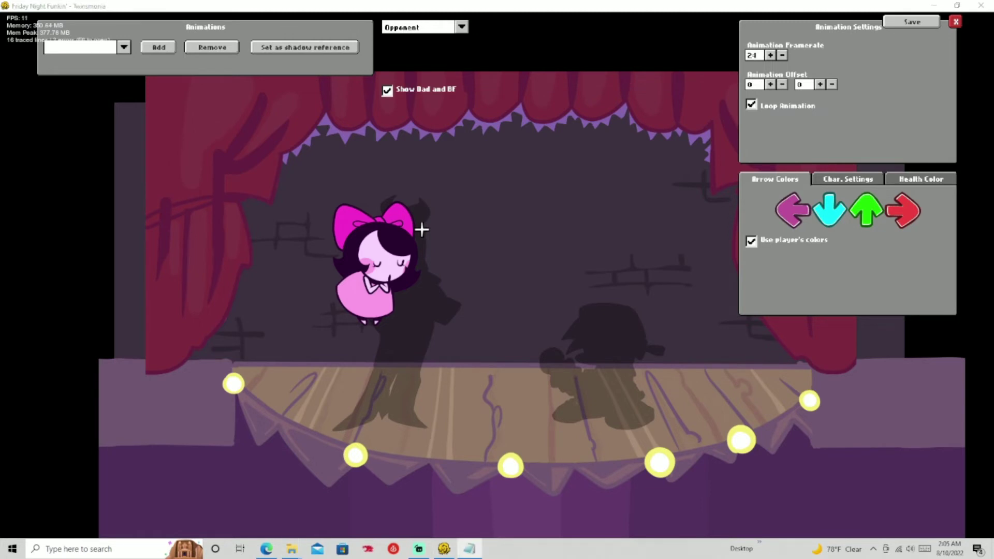
left_click_drag(880, 52, 510, 57)
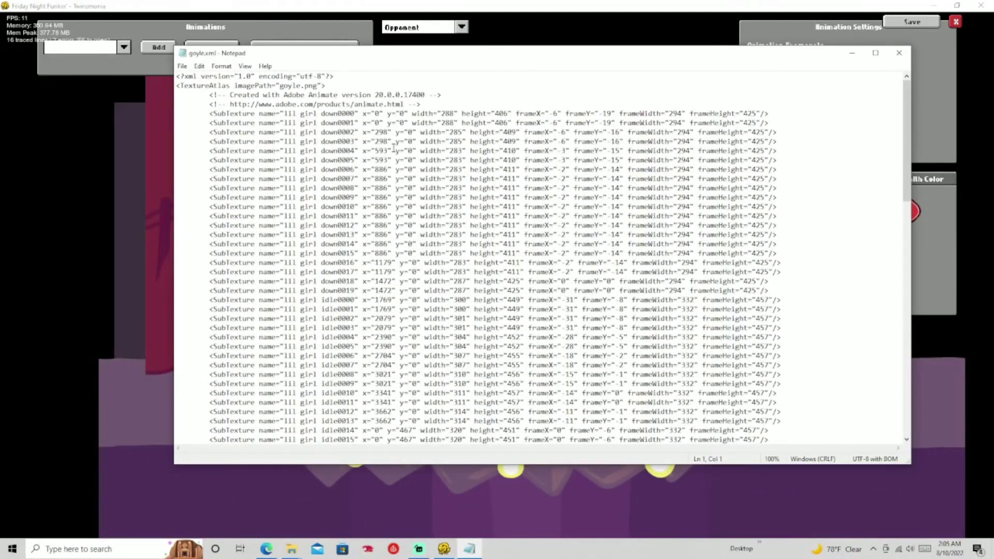
left_click_drag(284, 113, 362, 166)
left_click(358, 187)
left_click_drag(284, 113, 407, 287)
left_click(407, 346)
left_click_drag(419, 61, 983, 52)
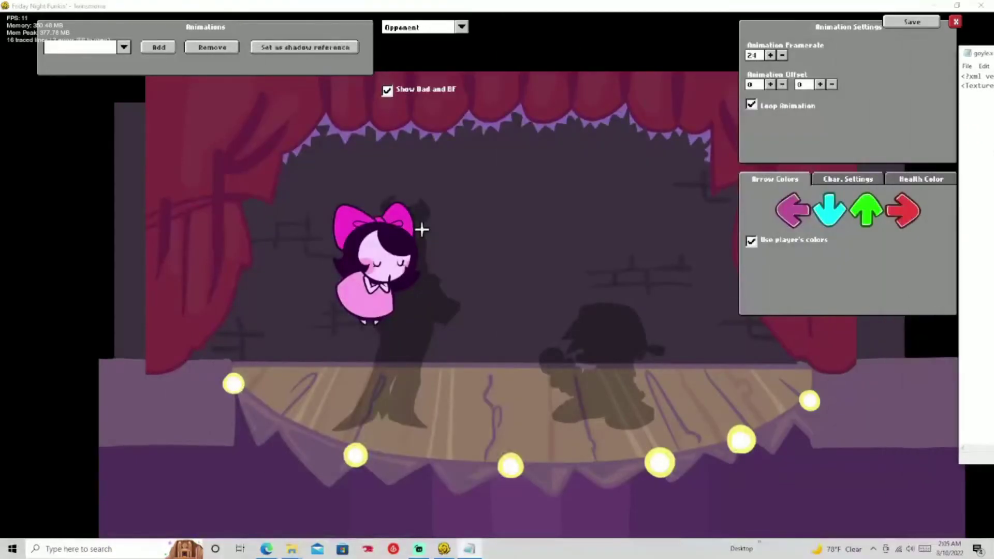
left_click(422, 230)
scroll(438, 159, "up", 3)
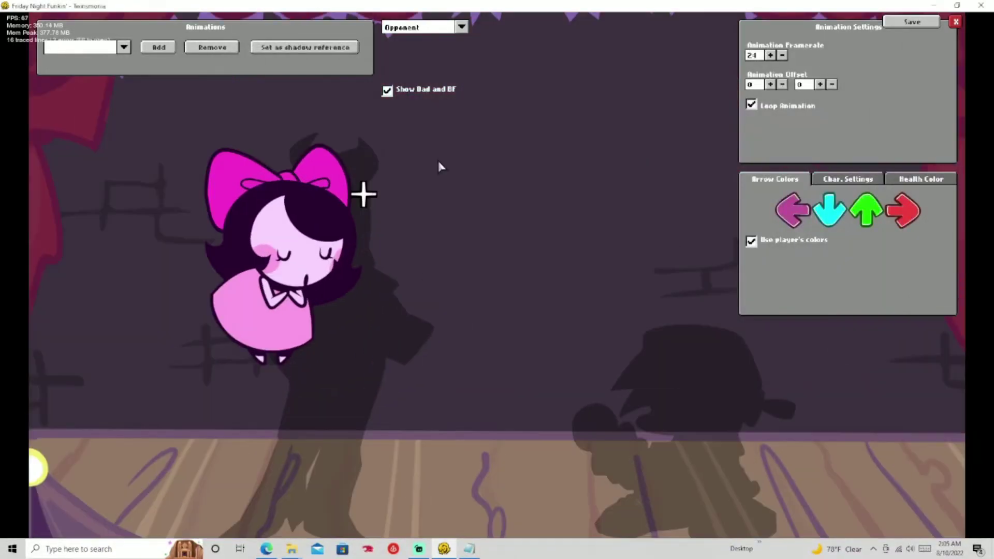
scroll(438, 160, "down", 1)
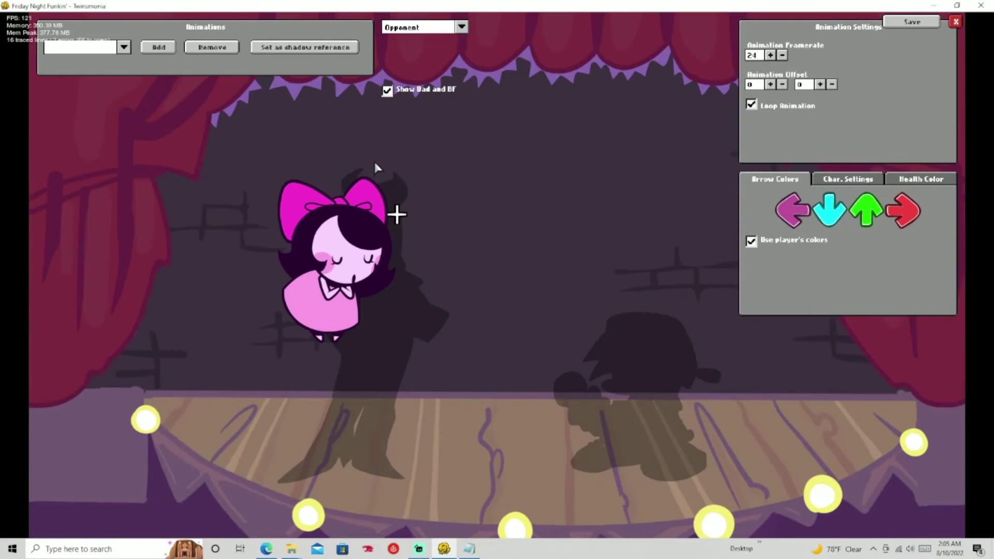
left_click(449, 30)
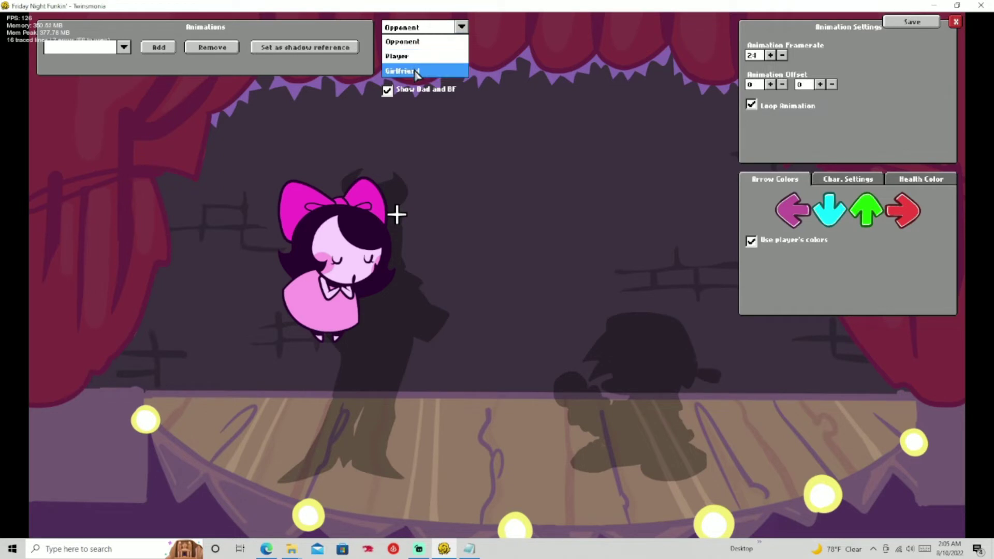
left_click(401, 38)
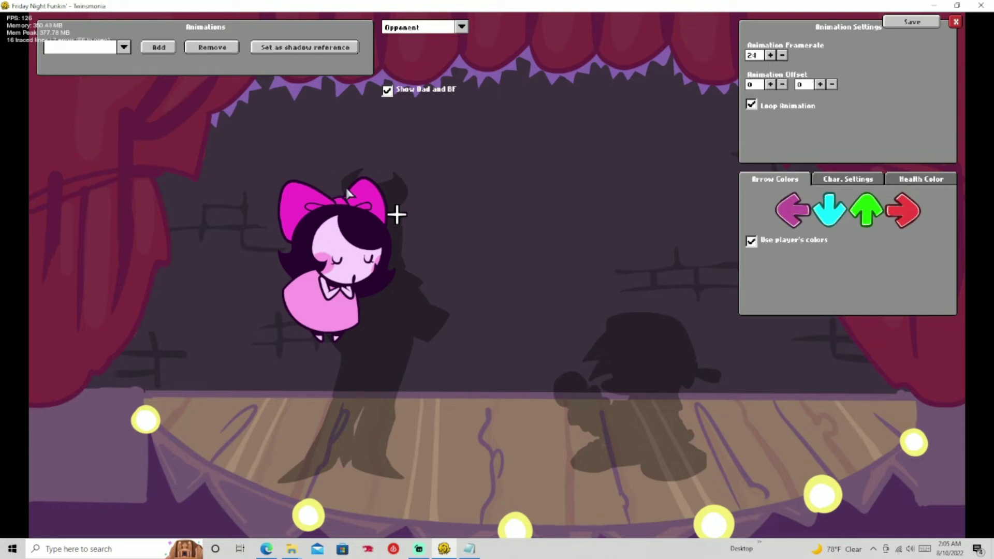
left_click(388, 91)
left_click(387, 91)
left_click(388, 91)
left_click(388, 91)
left_click(798, 213)
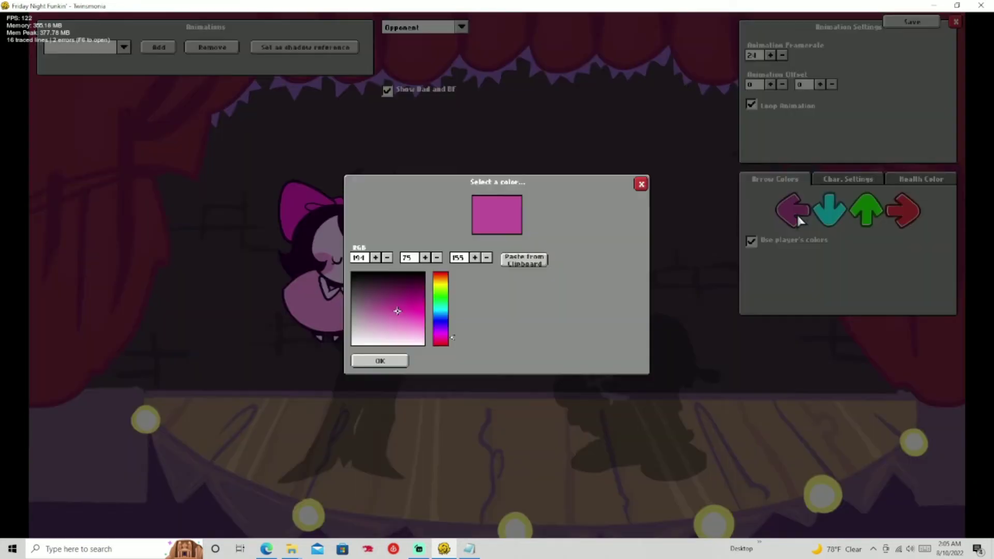
left_click(650, 187)
left_click(863, 182)
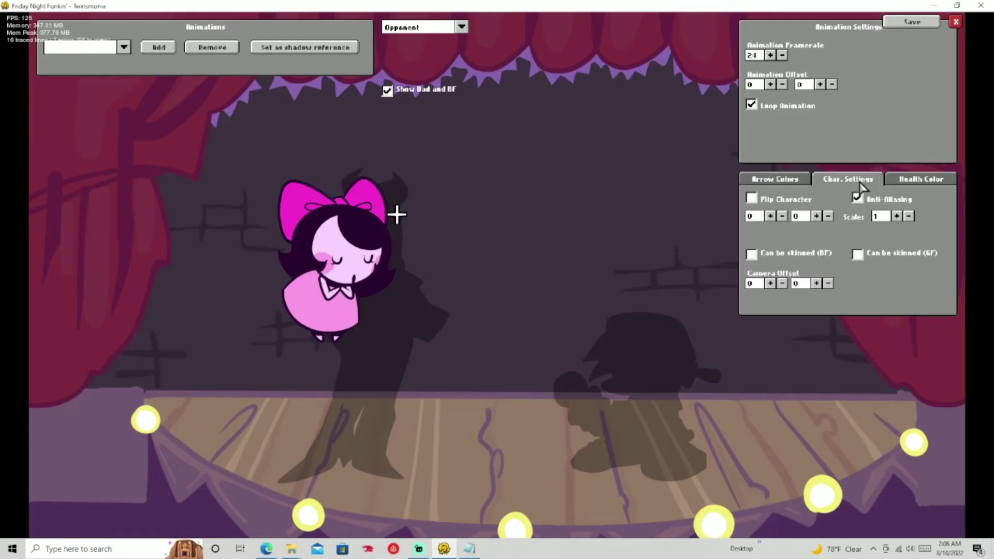
left_click(789, 202)
left_click(789, 203)
left_click(923, 182)
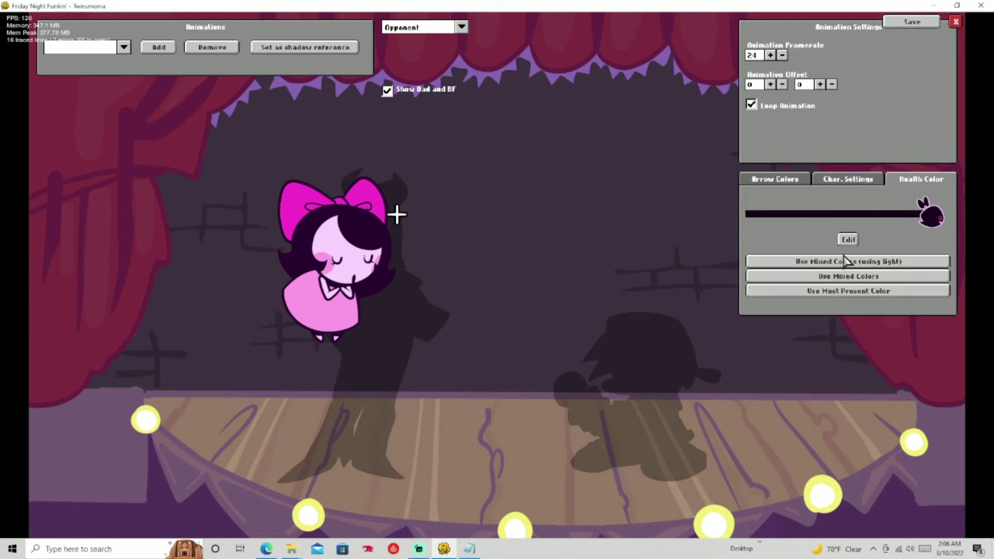
left_click(872, 262)
left_click(864, 278)
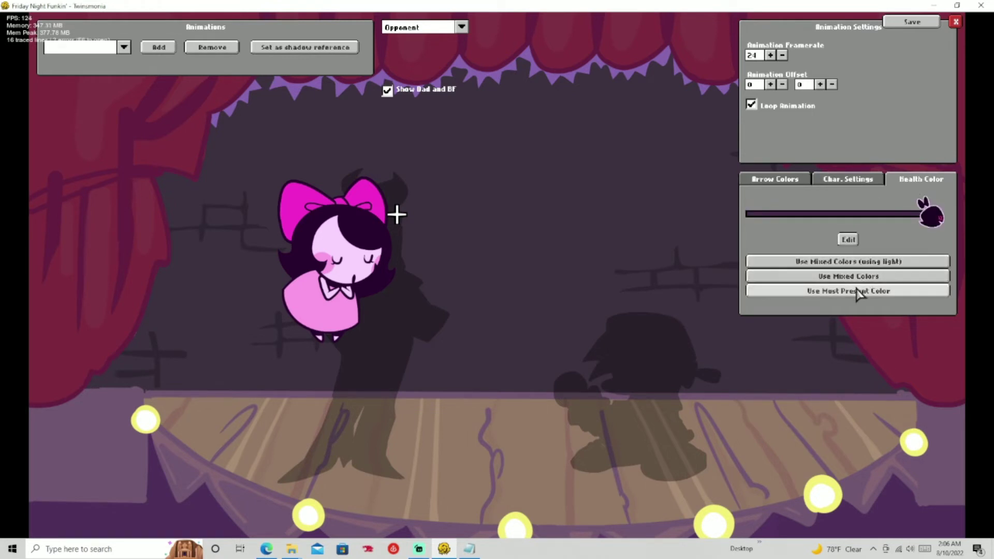
left_click(858, 292)
left_click(853, 261)
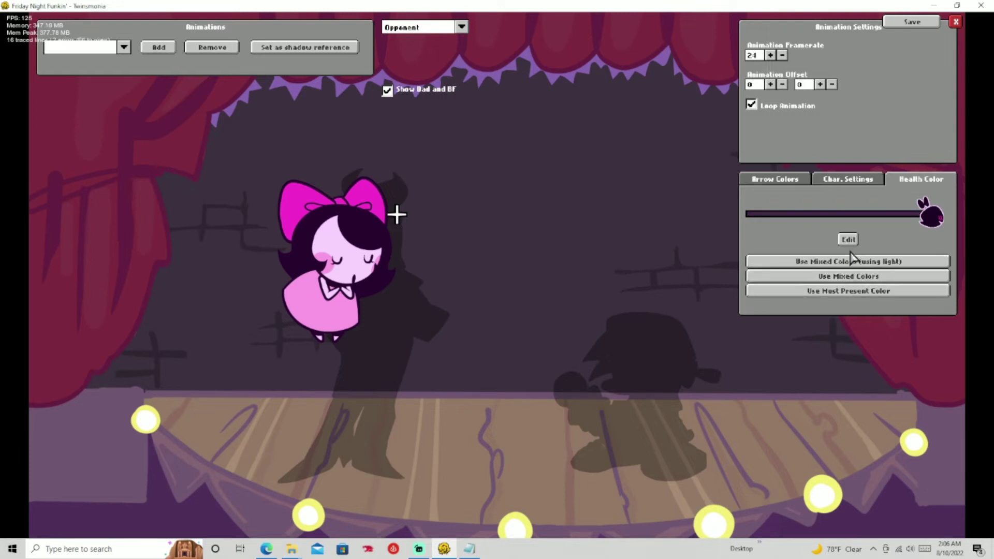
left_click(852, 292)
left_click(784, 181)
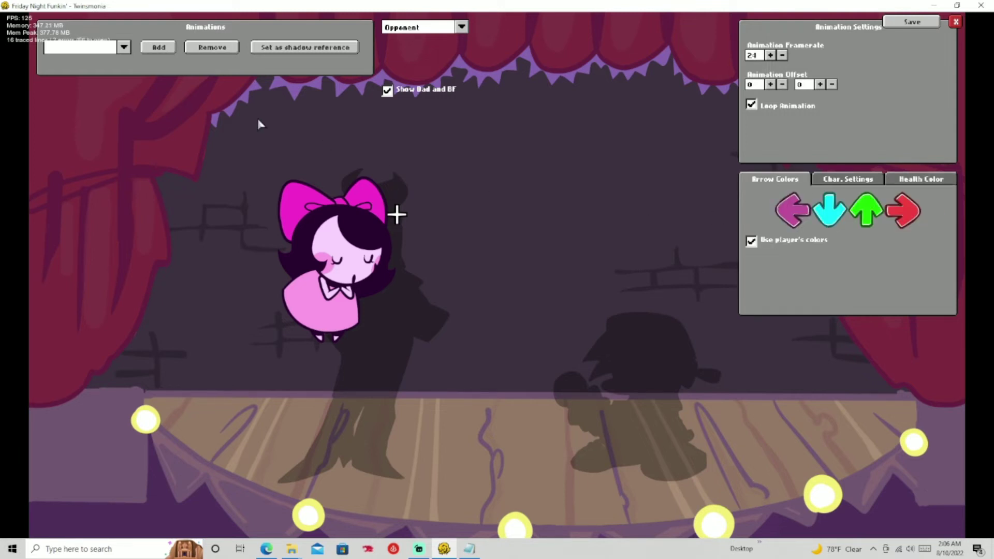
Add an idle animation using the 'lil girl idle' prefix copied from goyle.xml
left_click(158, 48)
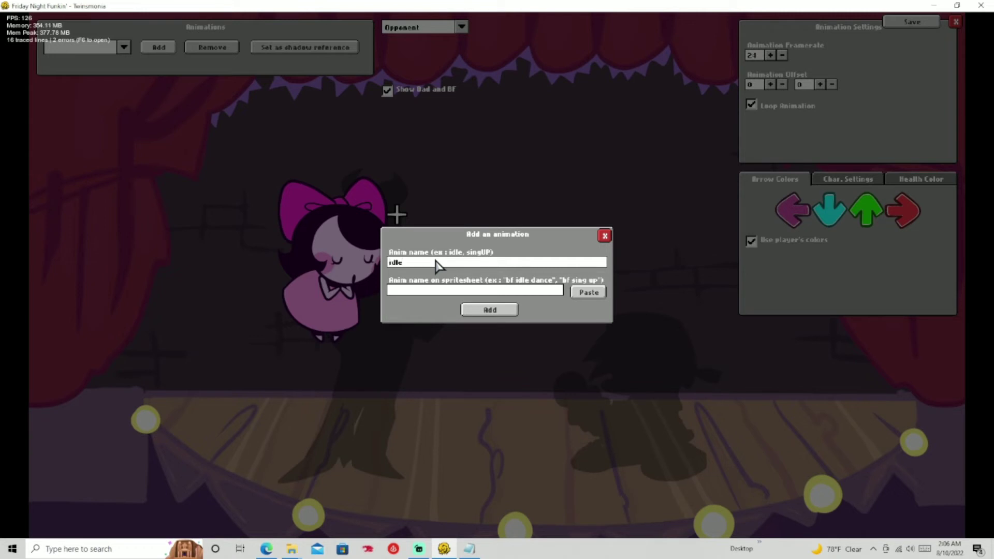
key("alt+Tab")
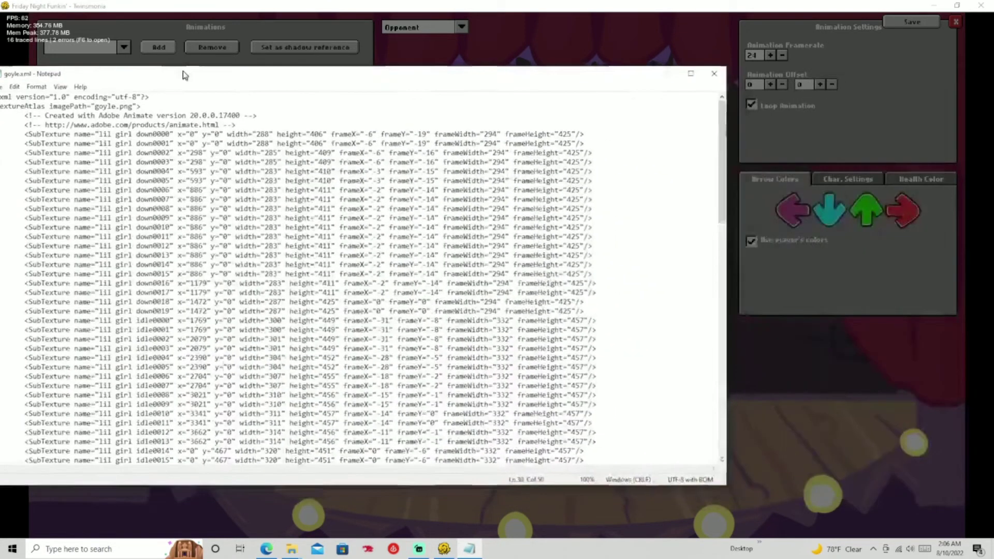
left_click_drag(186, 72, 308, 44)
scroll(287, 206, "down", 2)
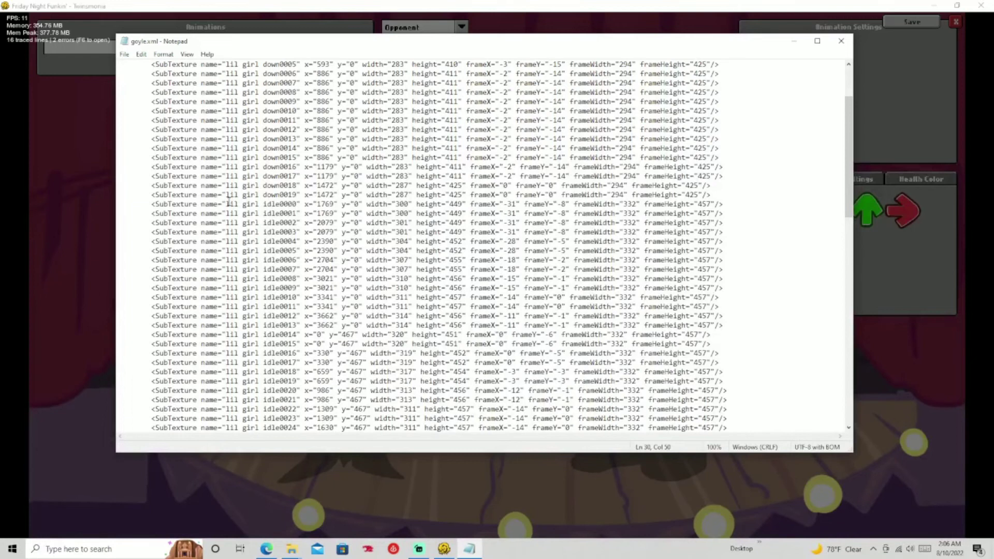
left_click_drag(226, 204, 282, 204)
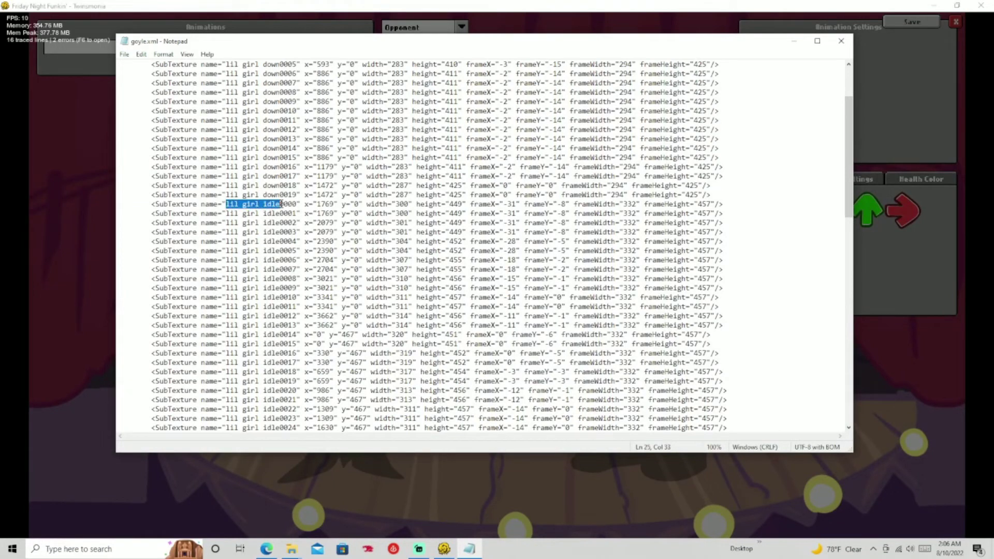
right_click(261, 207)
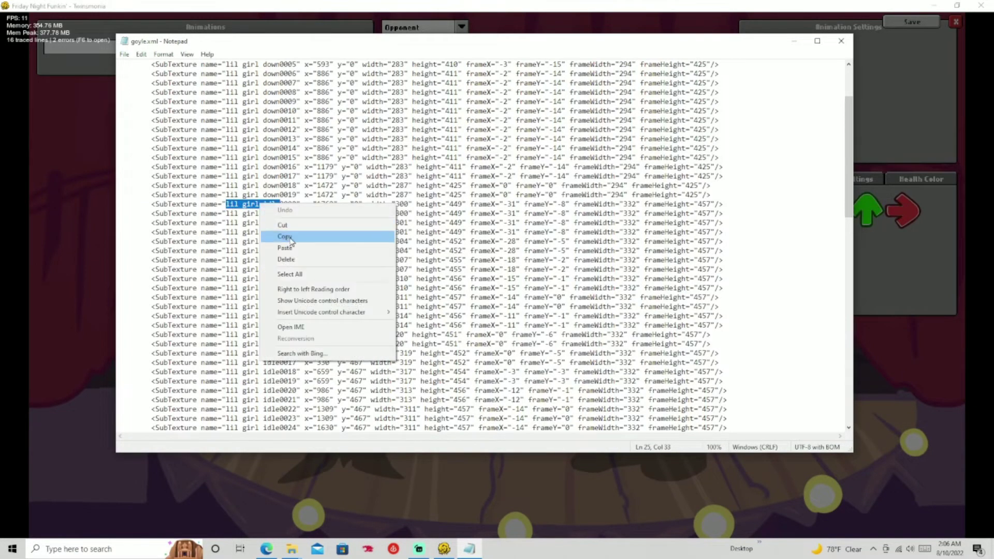
left_click(285, 237)
key("alt+Tab")
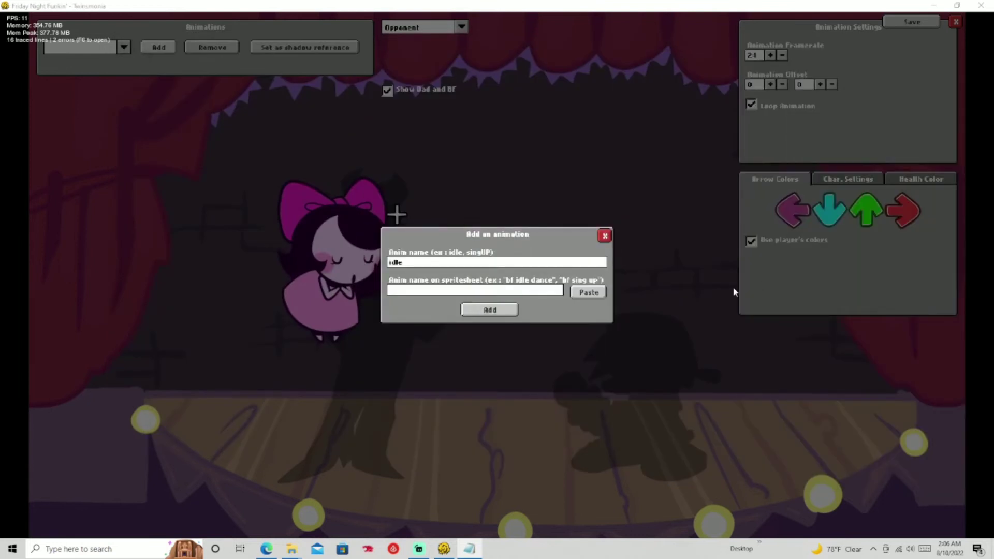
left_click(589, 292)
left_click(490, 309)
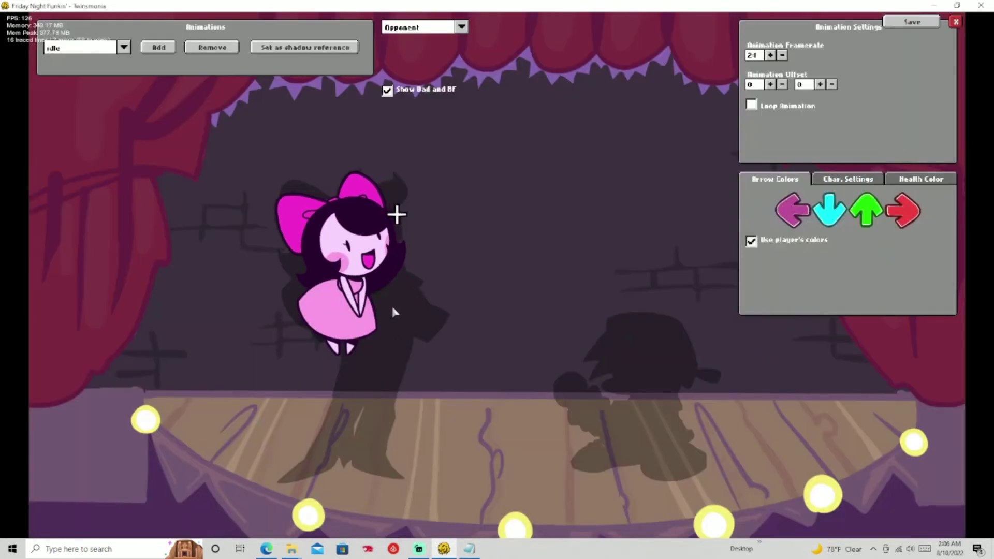
In Char. Settings, raise girl's X position to 70
scroll(254, 303, "up", 5)
scroll(253, 302, "down", 3)
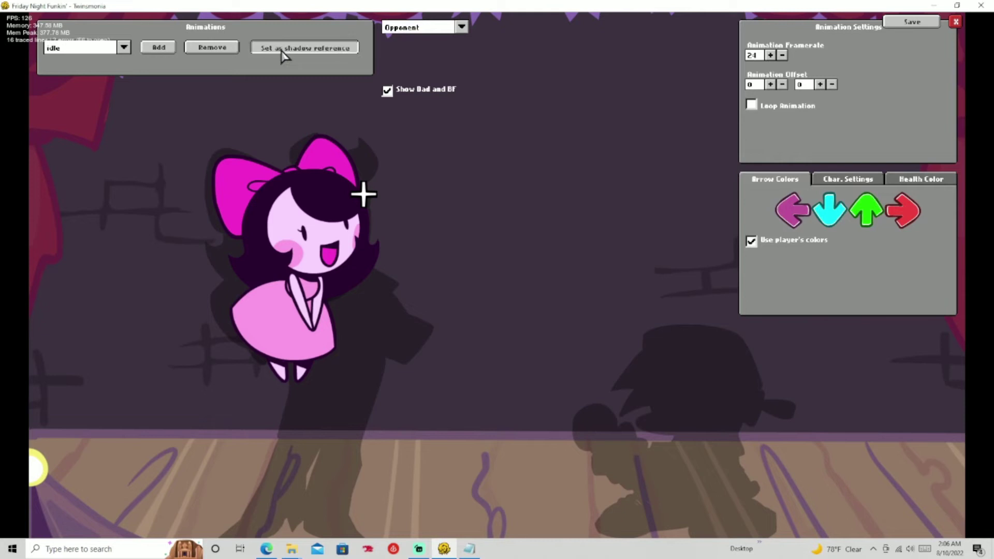
scroll(224, 180, "down", 4)
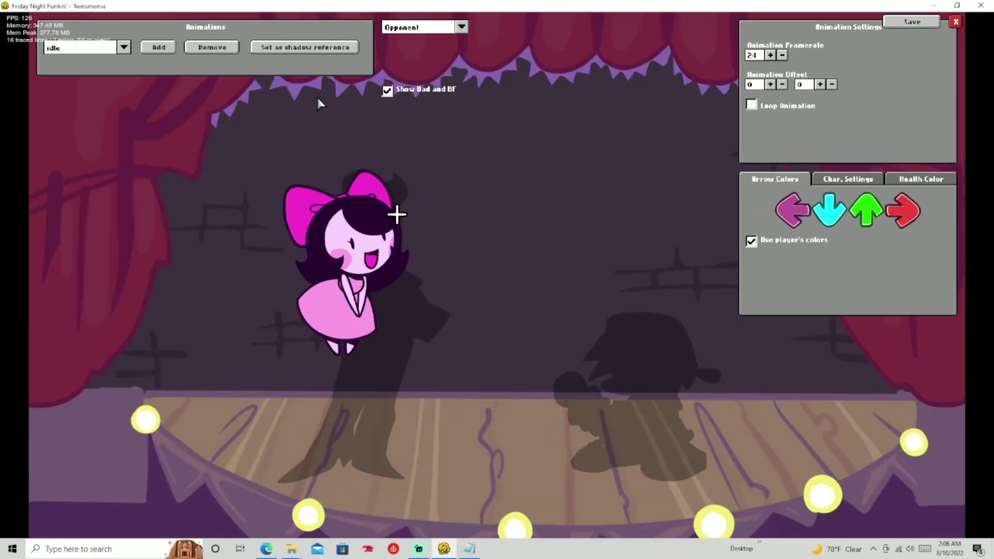
left_click(872, 180)
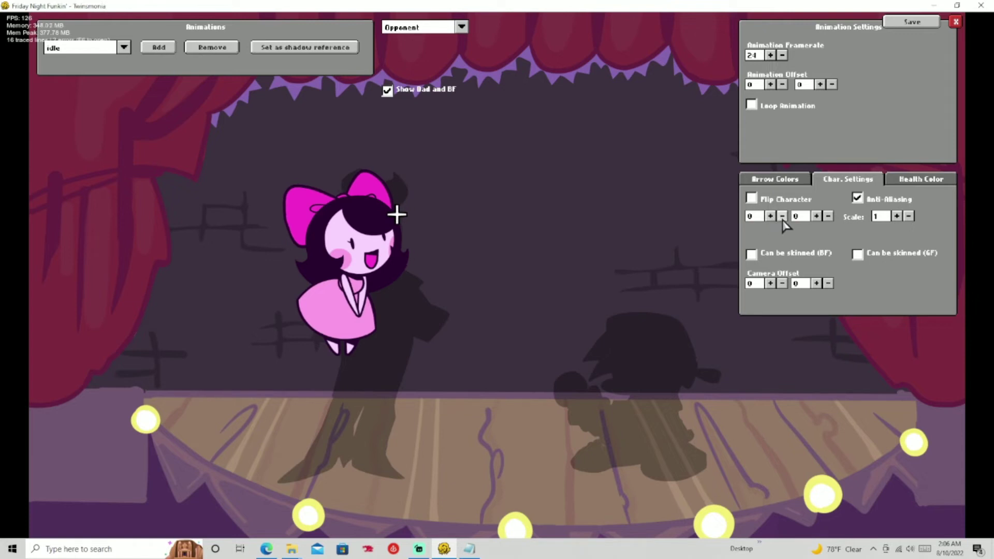
left_click(817, 216)
left_click(828, 216)
left_click(770, 216)
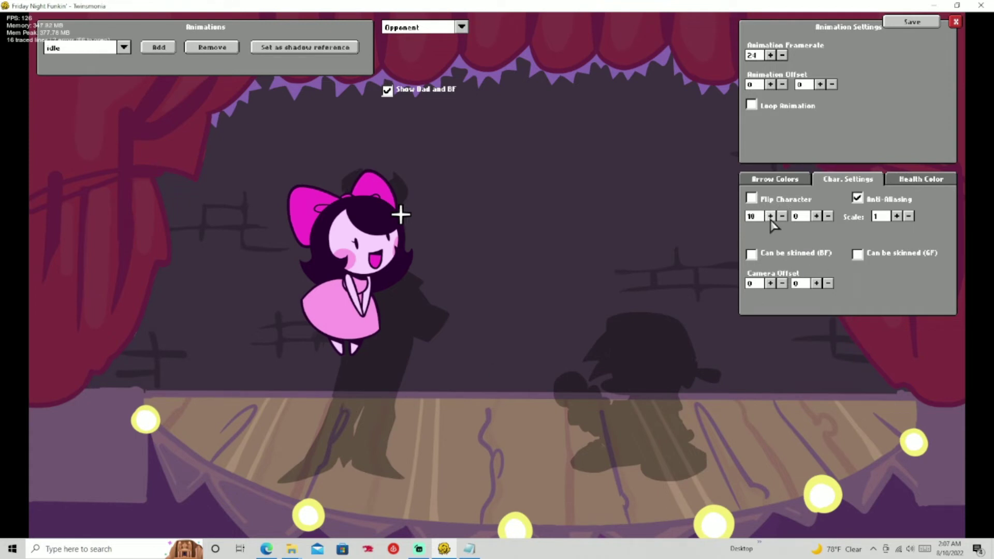
left_click(770, 215)
left_click(770, 216)
left_click(770, 216)
left_click(770, 216)
left_click(770, 216)
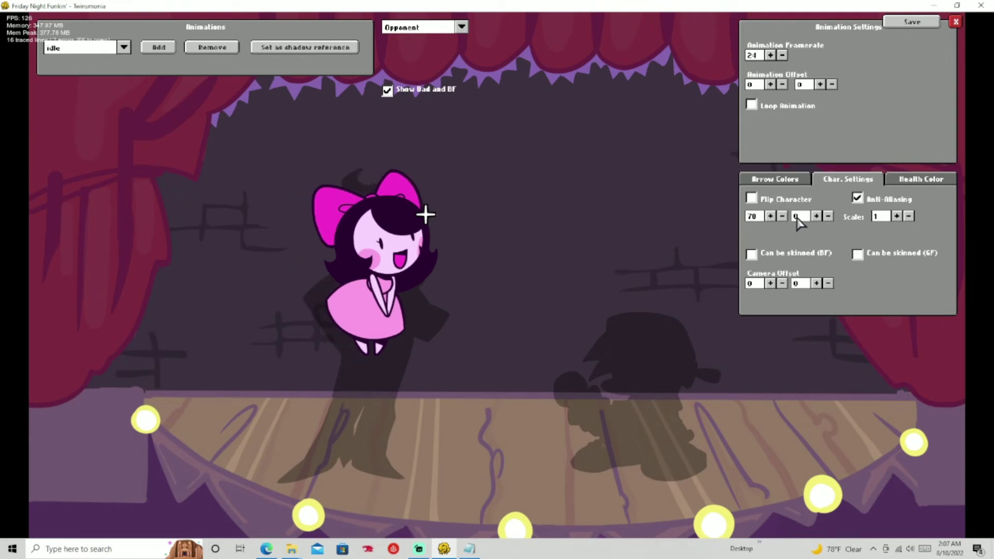
left_click(770, 216)
Raise the Y position to 110 and enable Loop Animation for idle
left_click(816, 216)
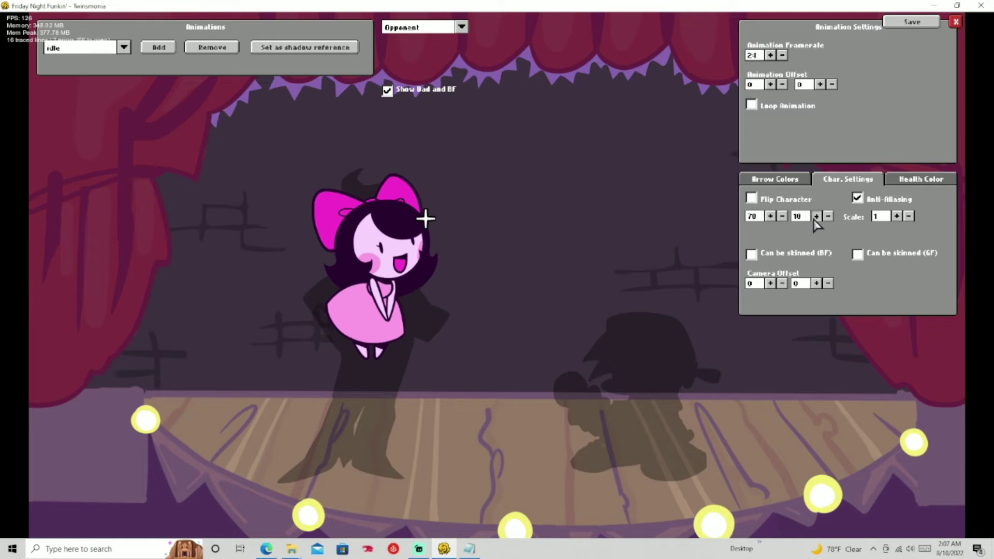
left_click(816, 216)
double_click(816, 216)
double_click(816, 216)
double_click(816, 216)
left_click(817, 215)
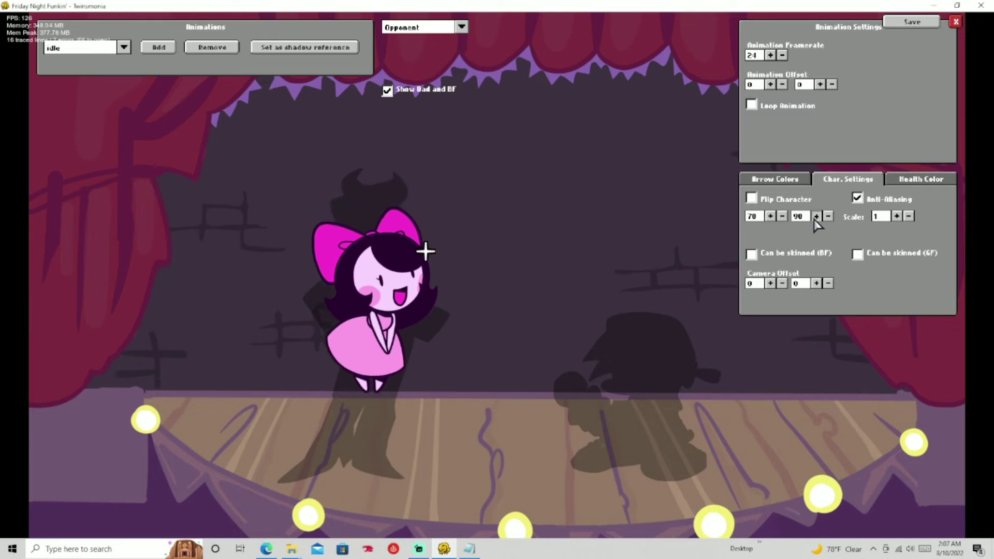
double_click(816, 216)
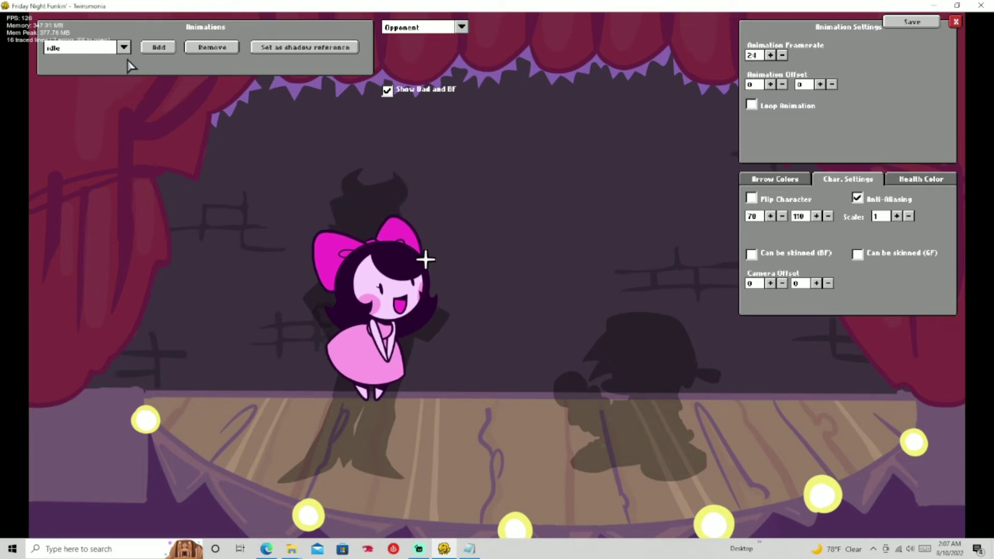
left_click(793, 105)
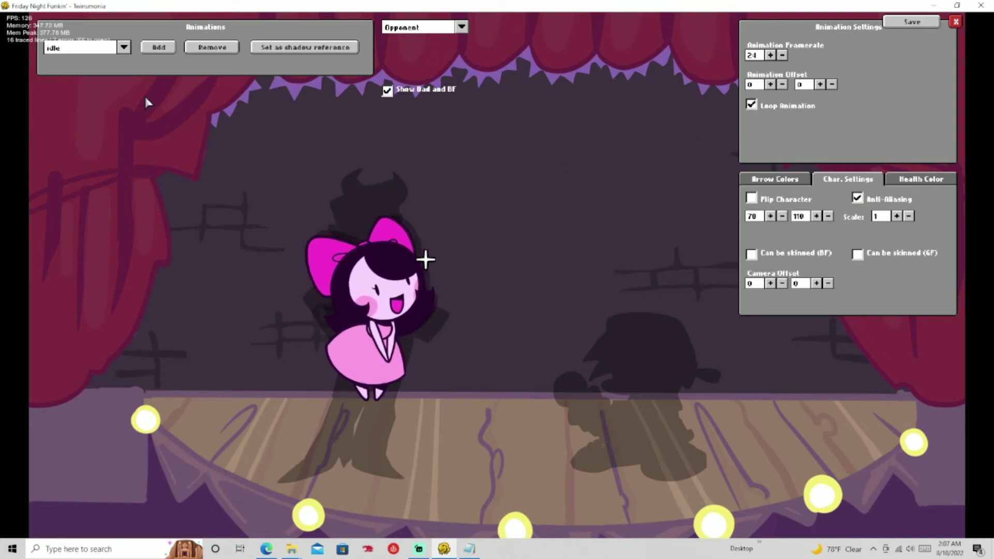
Add a singDOWN animation using the 'lil girl down' prefix from goyle.xml
left_click(163, 51)
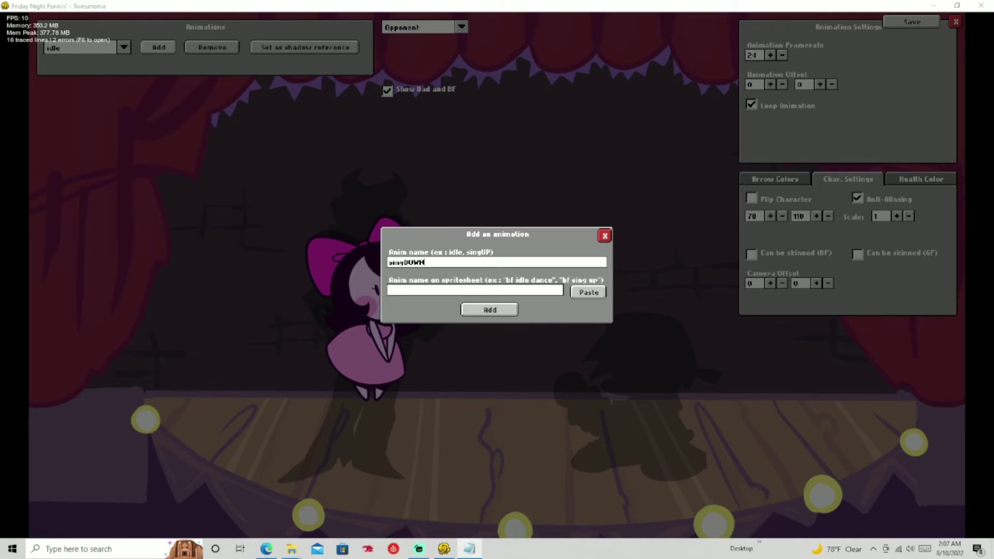
key("alt+Tab")
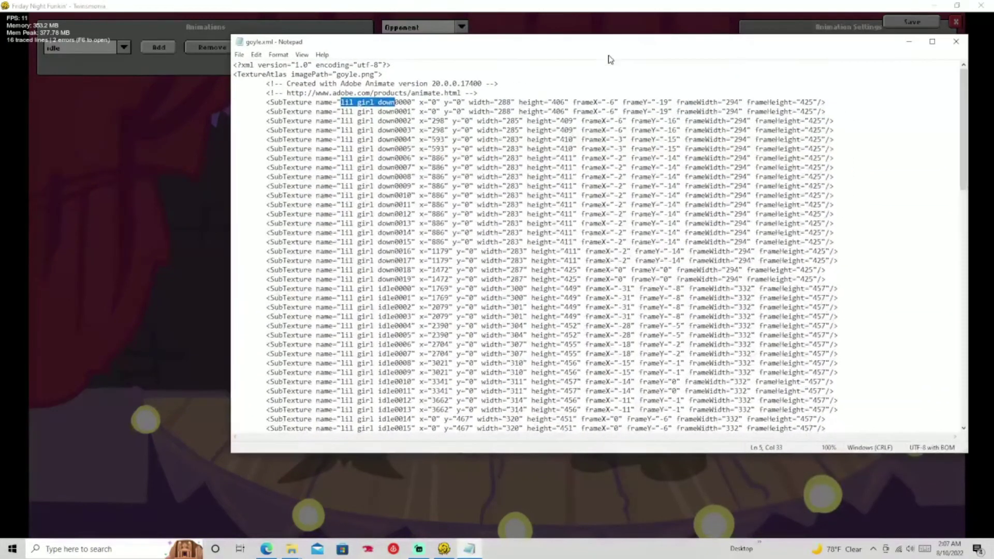
scroll(452, 252, "down", 6)
scroll(452, 252, "up", 8)
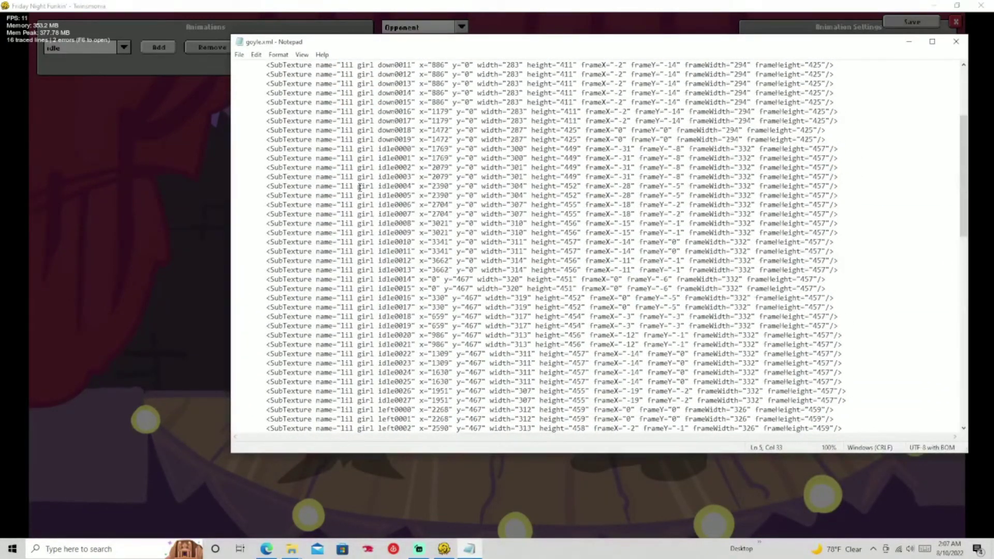
key("alt+Tab")
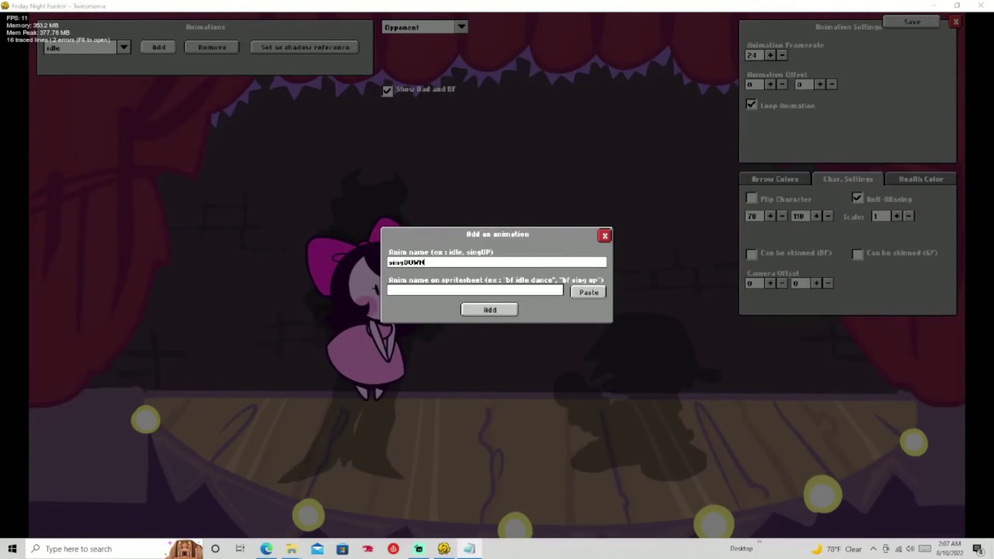
left_click(600, 289)
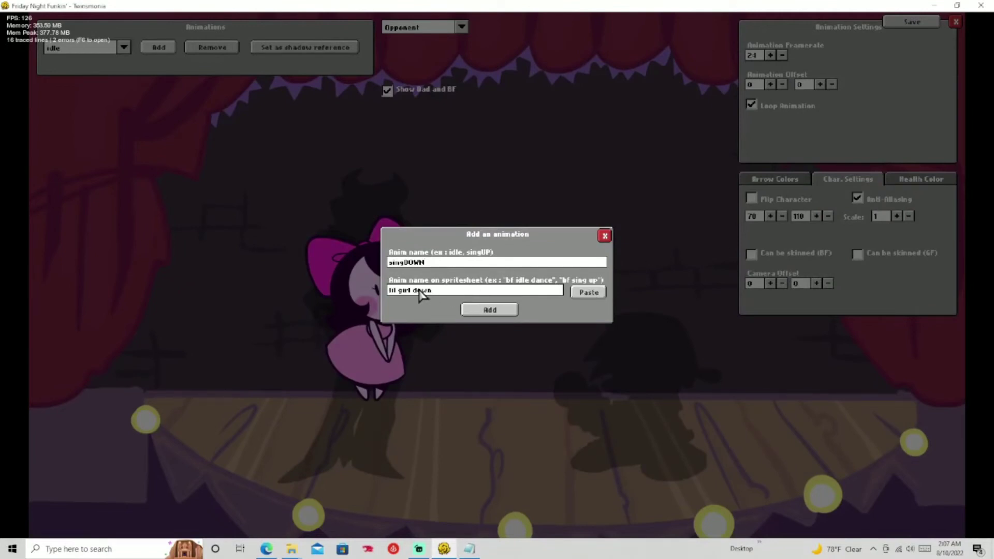
left_click(484, 309)
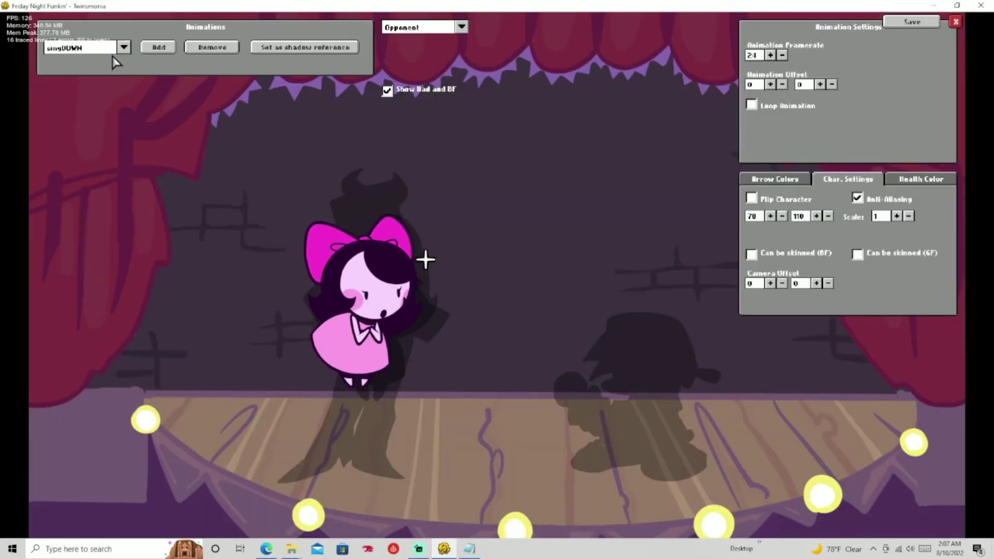
Preview idle and singDOWN from the animation dropdown, ending on idle
left_click(93, 42)
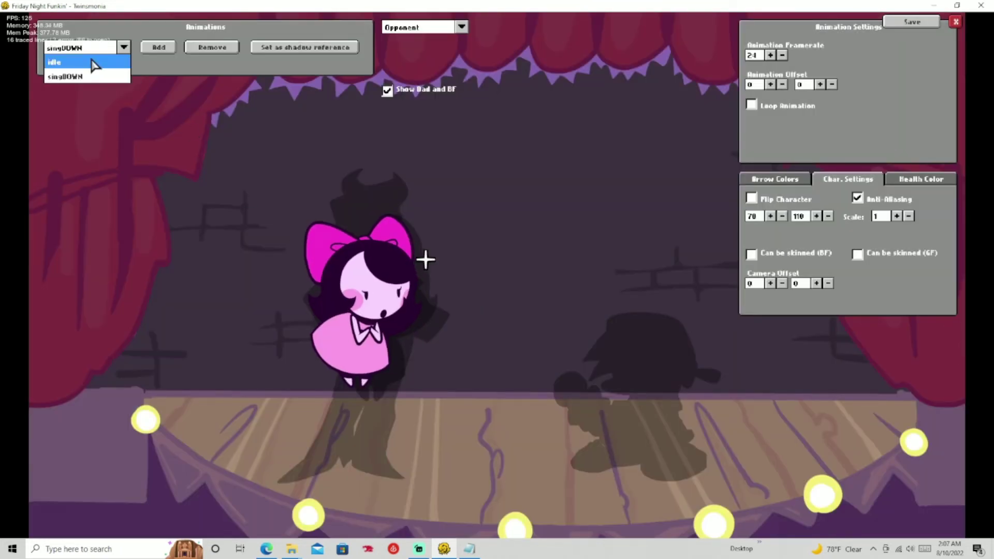
left_click(96, 59)
left_click(94, 52)
left_click(92, 74)
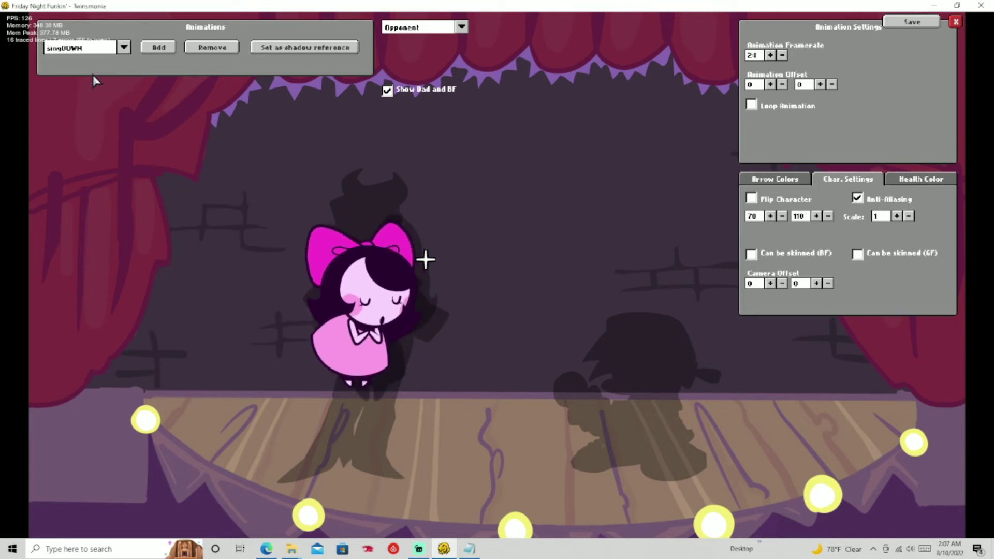
left_click(70, 49)
left_click(66, 63)
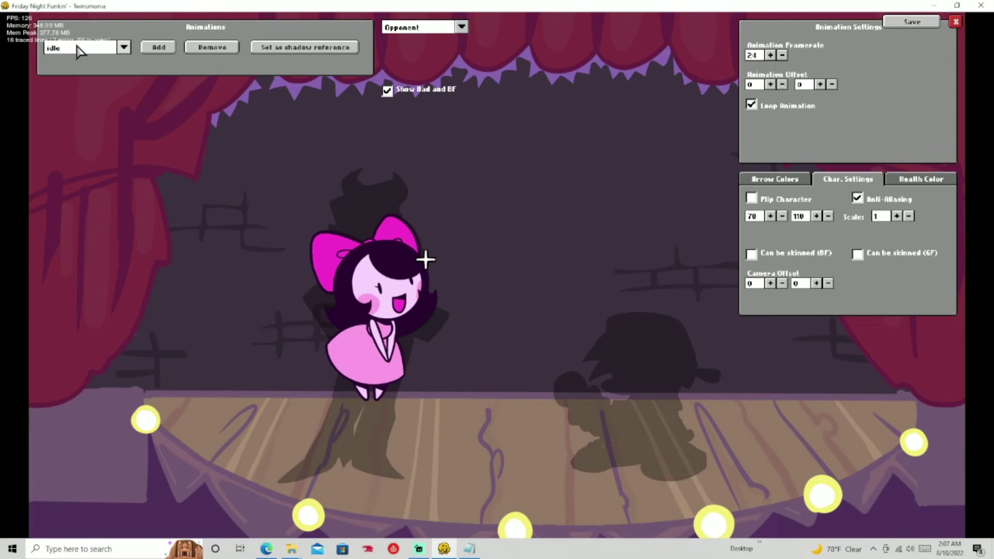
Switch between the singDOWN and idle poses in the dropdown to compare them
left_click(78, 51)
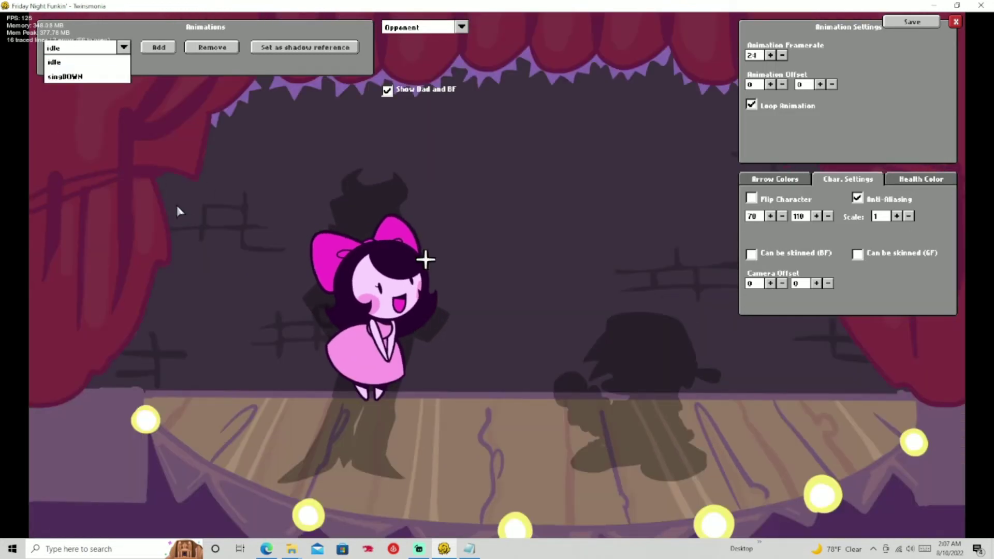
left_click(74, 76)
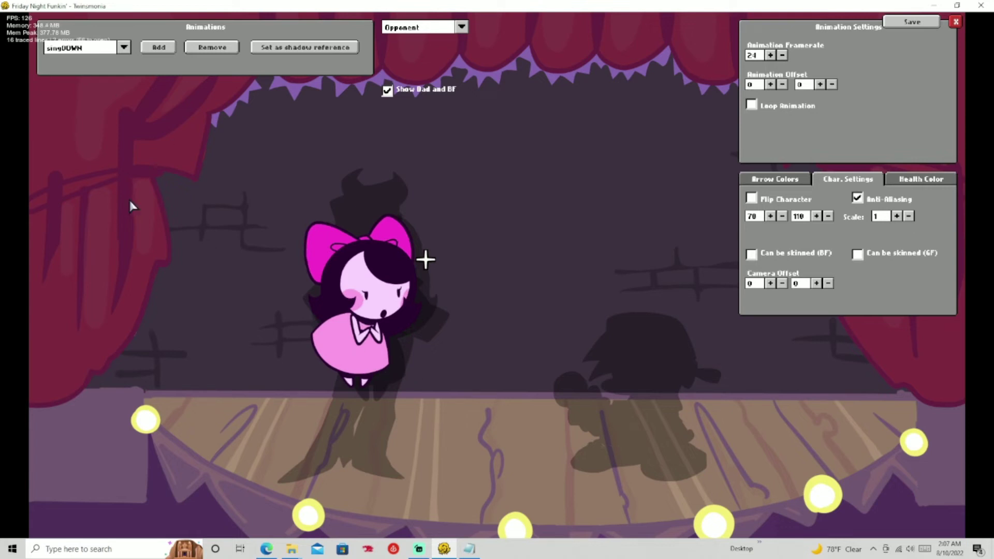
left_click(74, 52)
left_click(67, 62)
left_click(75, 49)
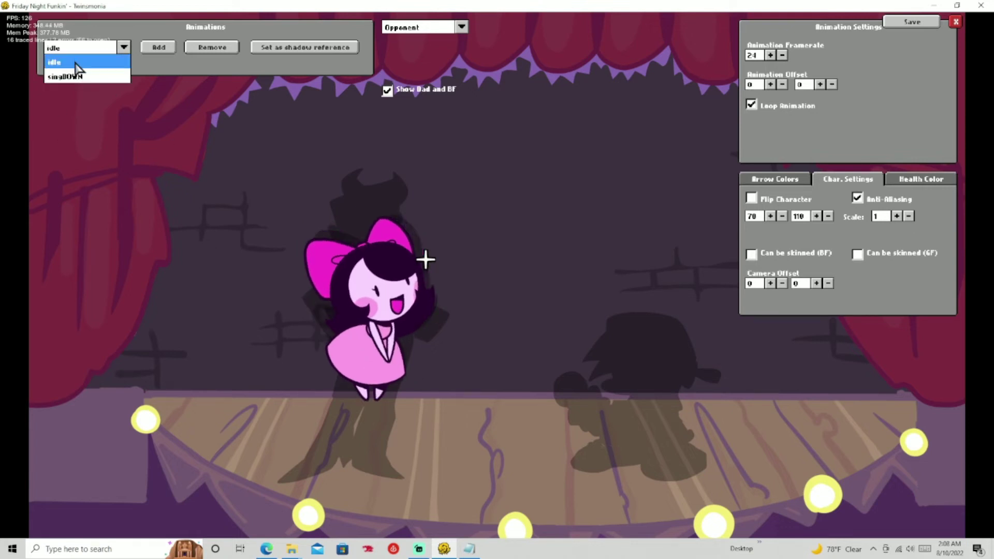
left_click(79, 77)
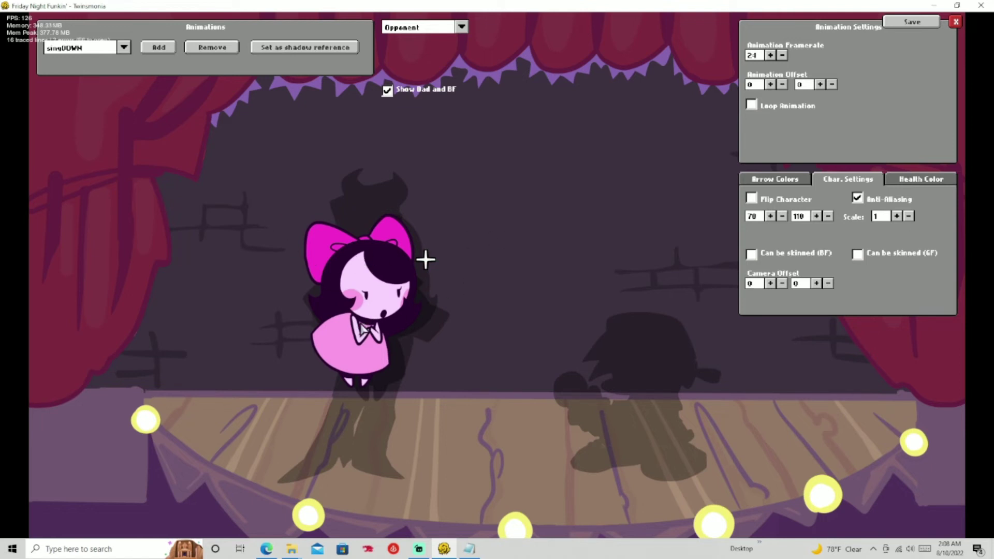
Drag the singDOWN sprite until its animation offset reads 34, 32, checking against idle
left_click_drag(360, 322, 373, 329)
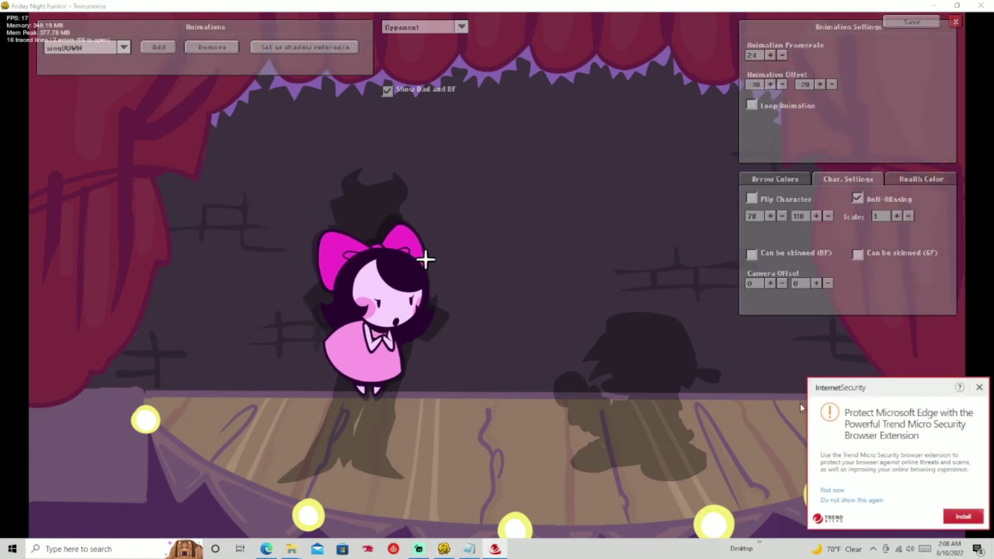
left_click(979, 387)
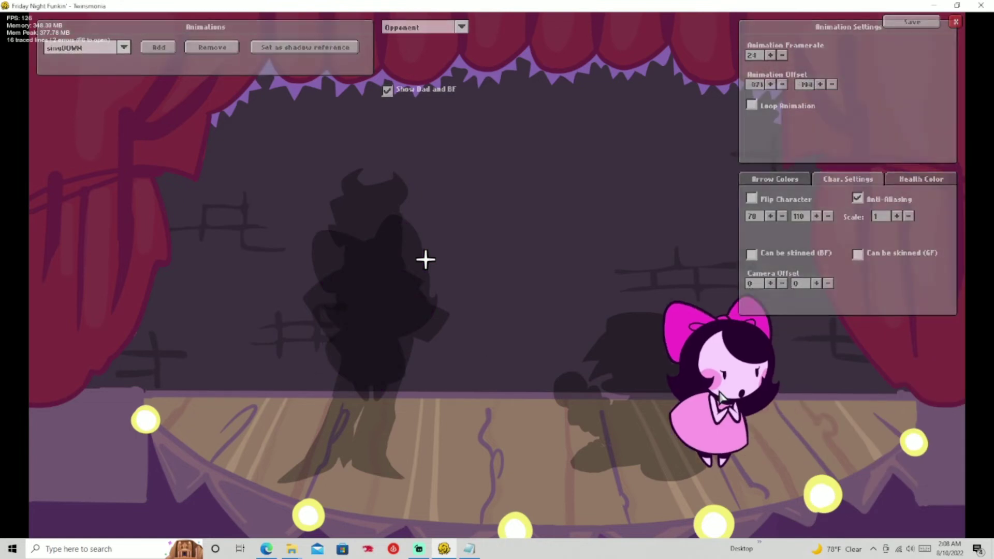
left_click_drag(720, 397, 376, 328)
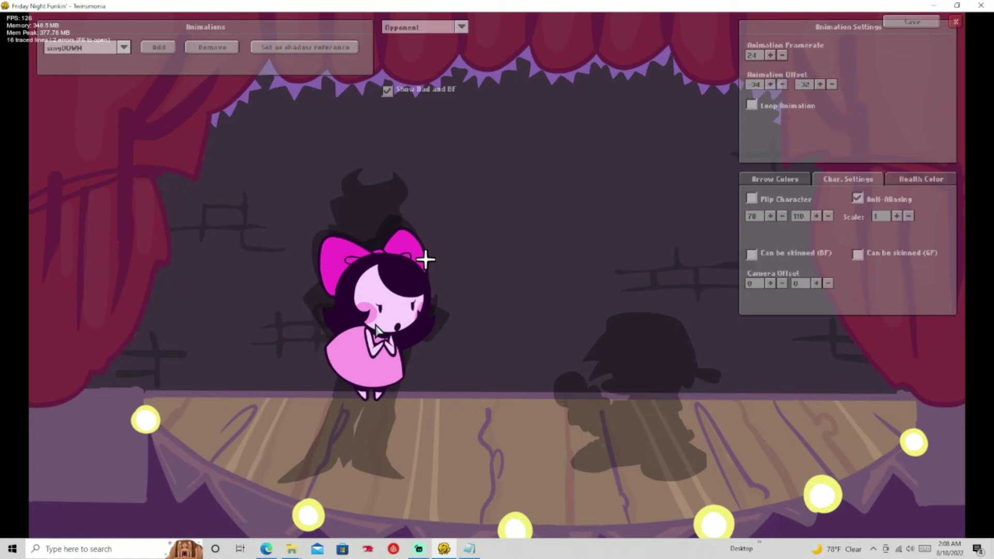
left_click(68, 48)
left_click(73, 62)
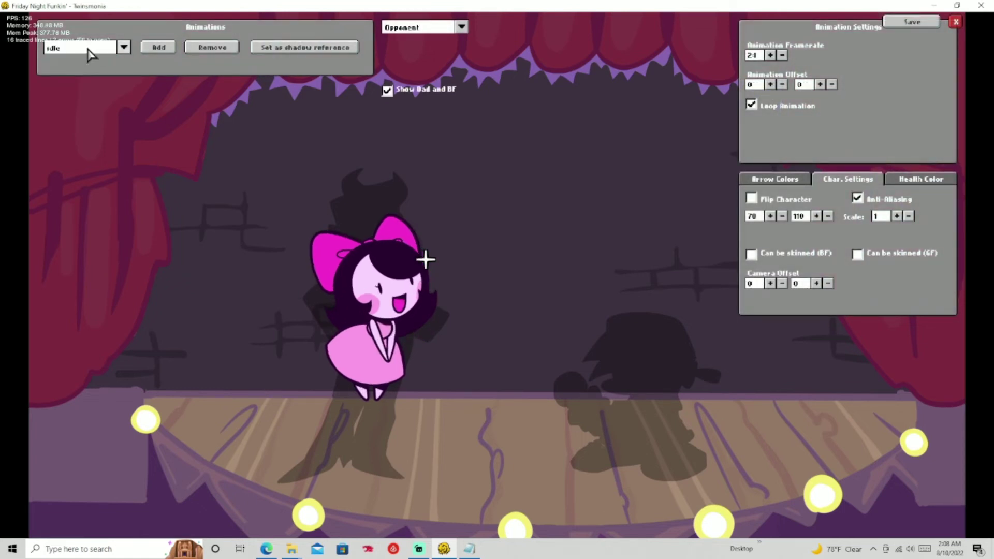
left_click(124, 47)
left_click(92, 76)
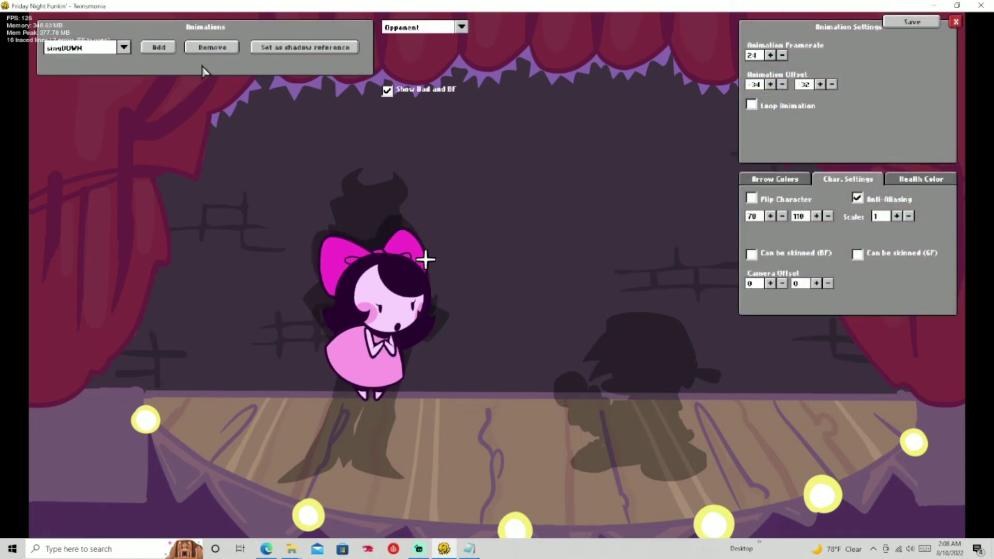
left_click(154, 49)
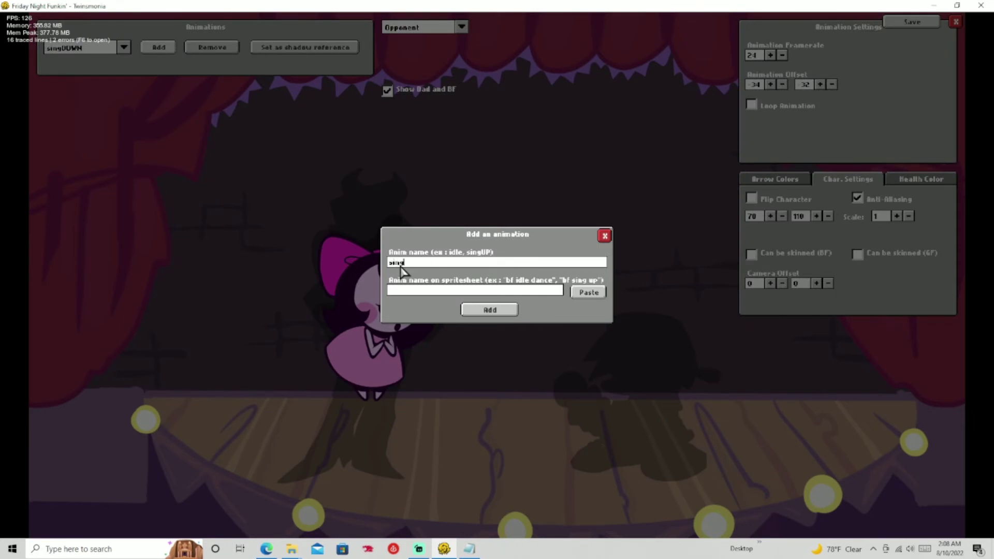
Add a singRIGHT animation with the 'lil girl right' prefix, offset to -18, -4
type("singRIGHT")
left_click(588, 292)
type("==")
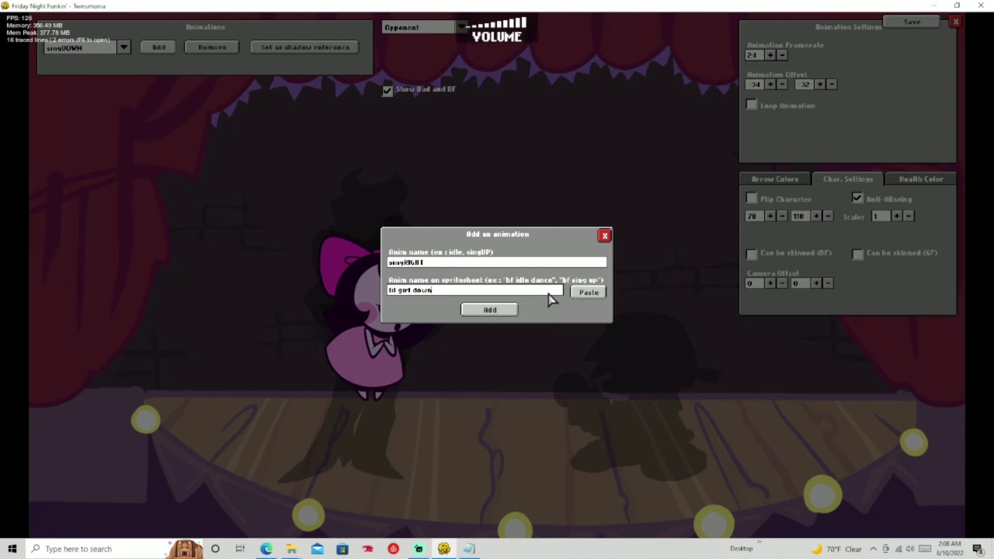
key("minus")
key("BackSpace")
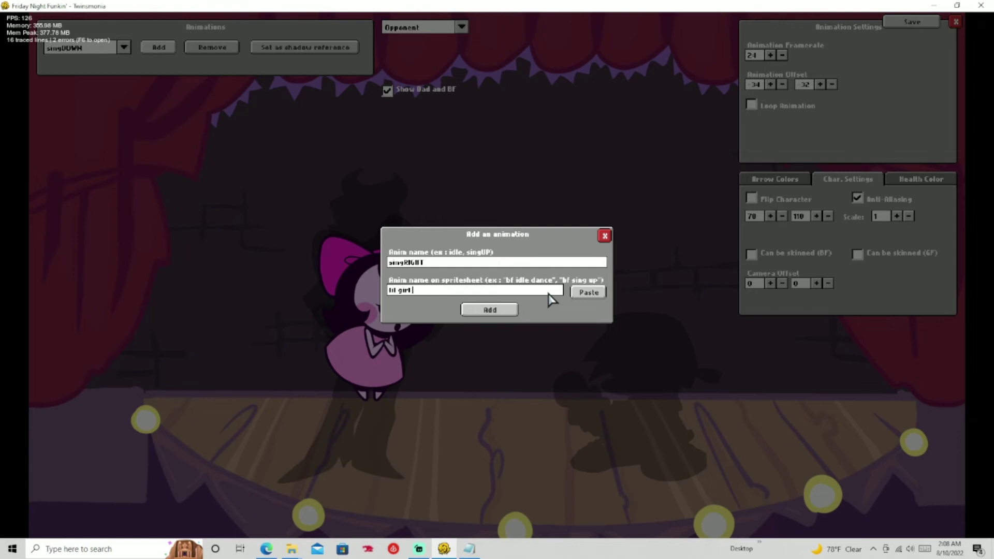
left_click(498, 310)
key("Right")
key("Right")
key("Right")
key("Right")
key("Right")
key("Right")
key("Right")
key("Right")
key("Right")
key("Right")
key("Right")
key("Right")
key("Right")
key("Right")
key("Right")
key("Right")
key("Right")
key("Right")
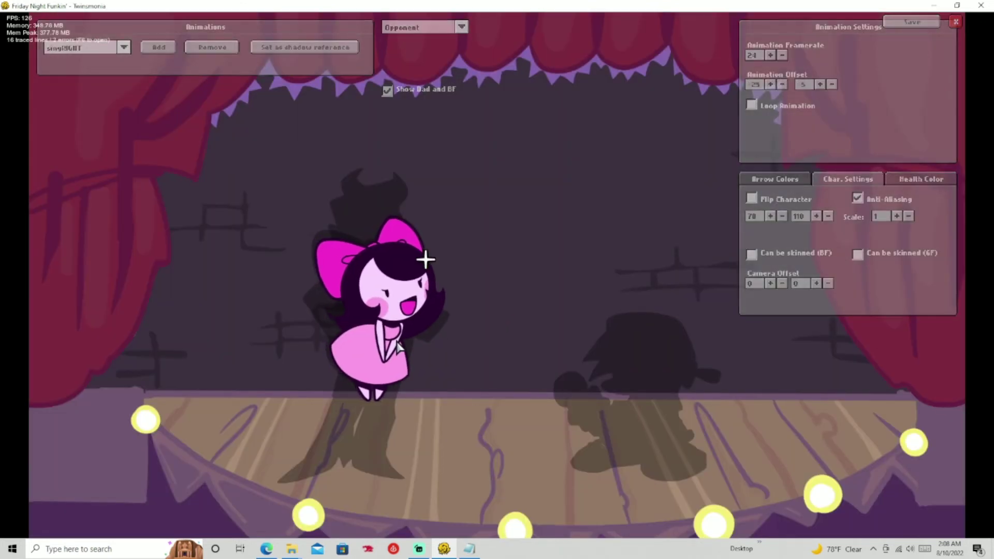
key("Down")
key("Down")
key("Down")
key("Down")
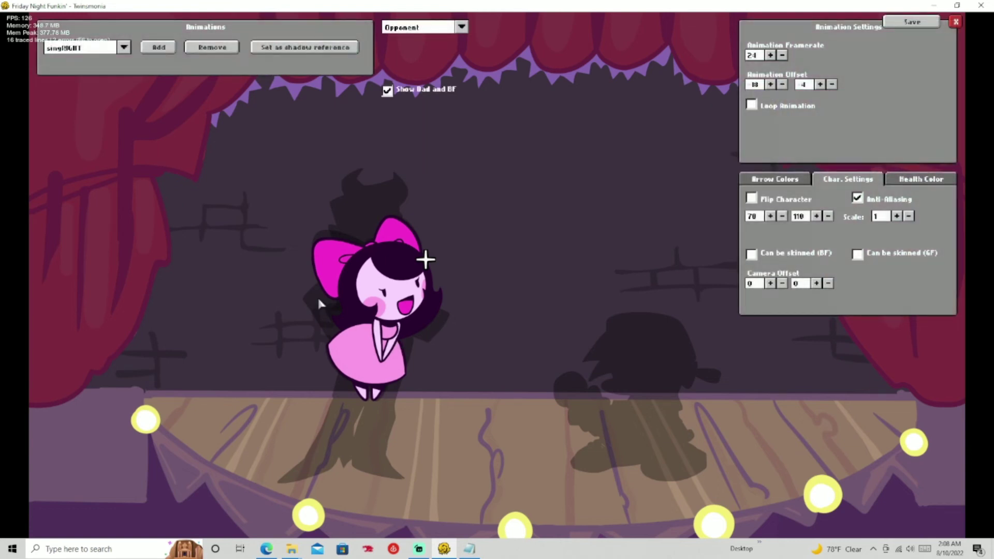
left_click(155, 47)
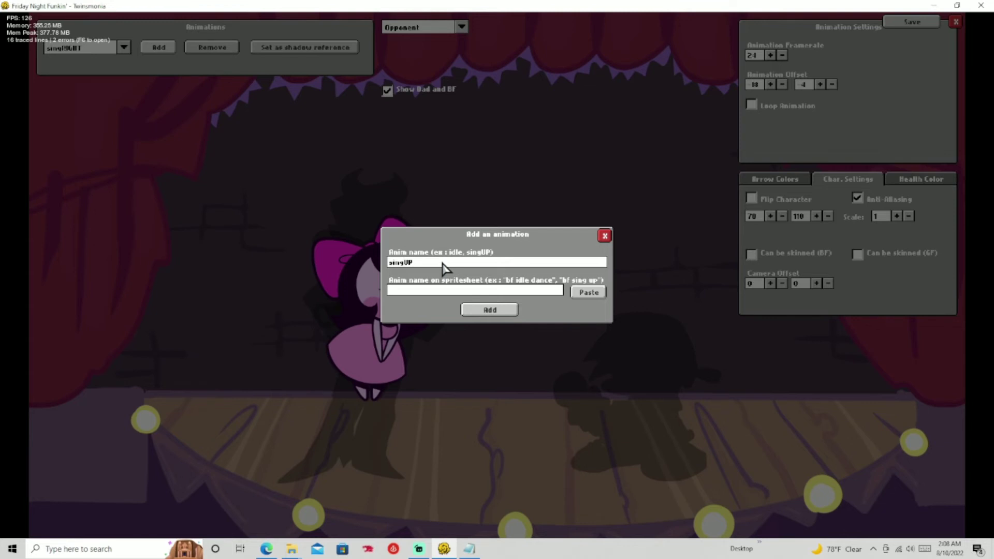
Add singUP and singLEFT animations from the pasted prefixes, nudging singUP left
left_click(588, 291)
left_click(515, 309)
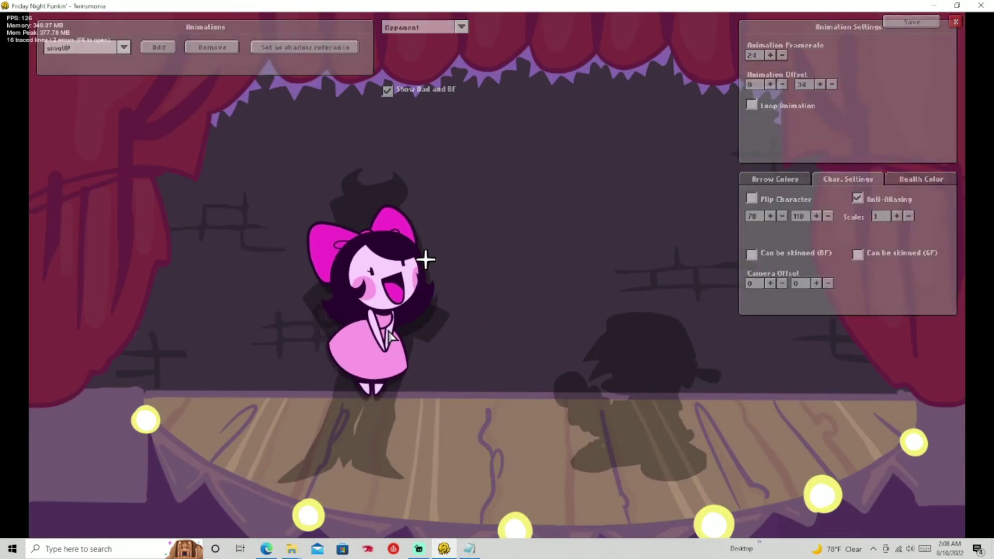
key("Left")
key("Left")
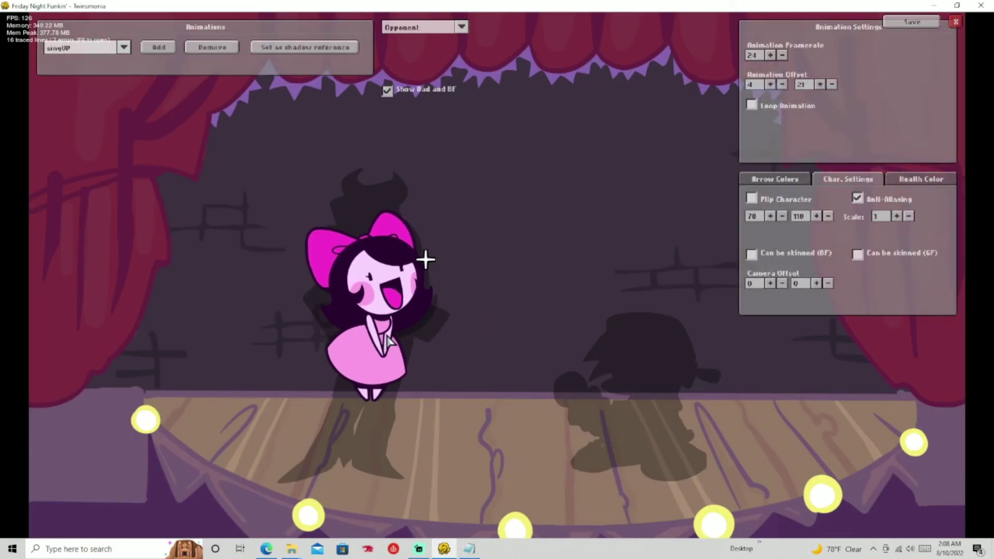
left_click(158, 47)
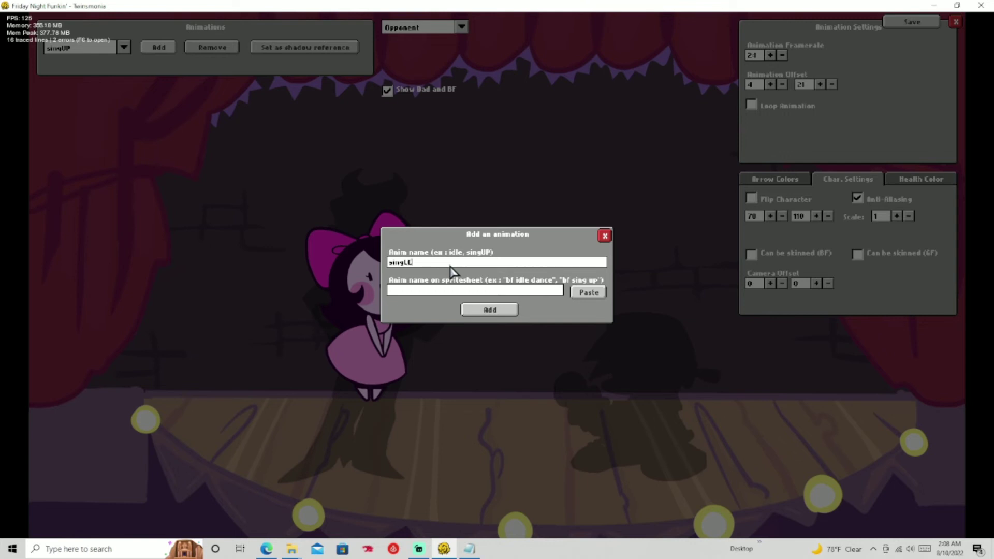
left_click(588, 293)
left_click(509, 309)
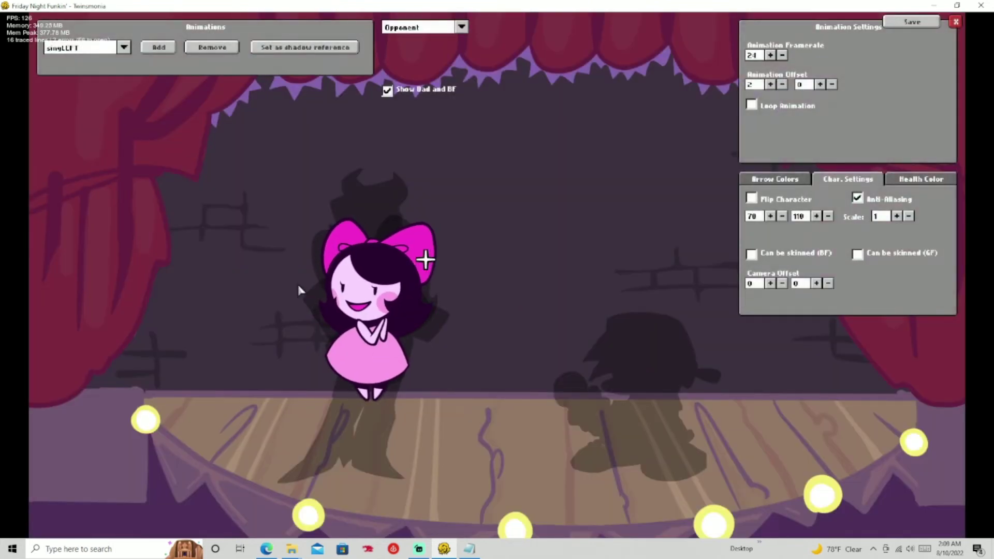
Save the girl character, dismiss the confirmation and close the editor
left_click(905, 30)
left_click(509, 297)
left_click(956, 22)
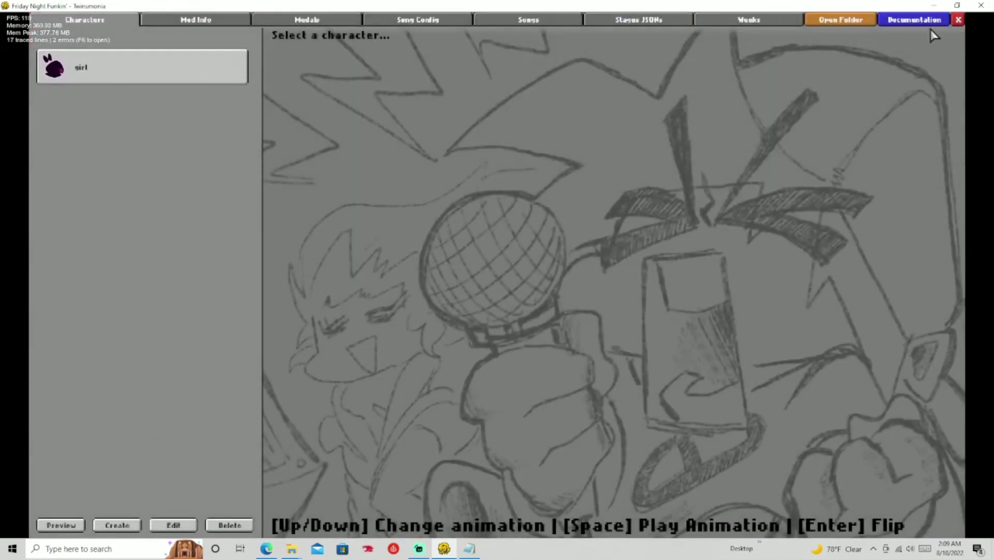
Preview girl's idle, singDOWN, singRIGHT and singUP animations, cycling with Up/Down
left_click(130, 72)
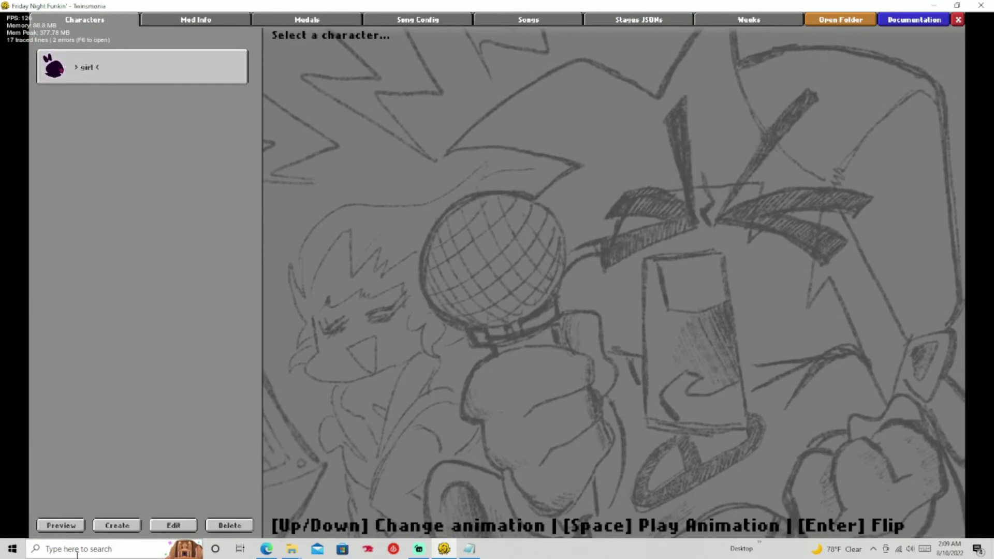
left_click(60, 525)
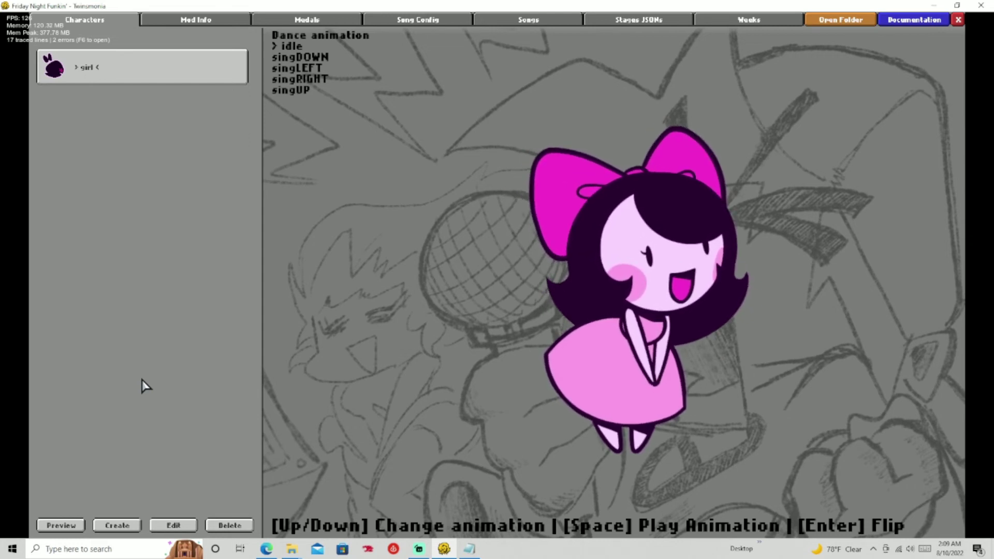
key("Down")
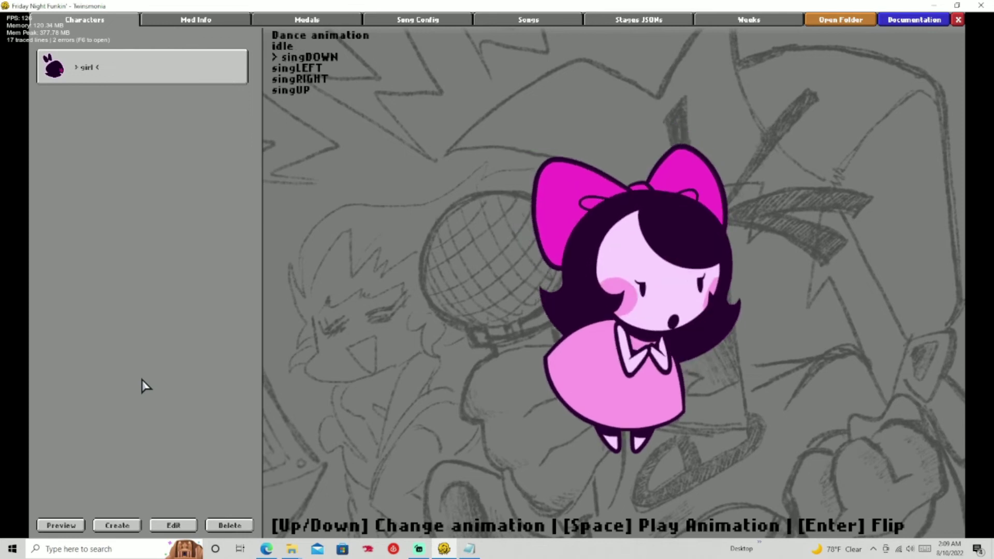
key("Down")
key("Down")
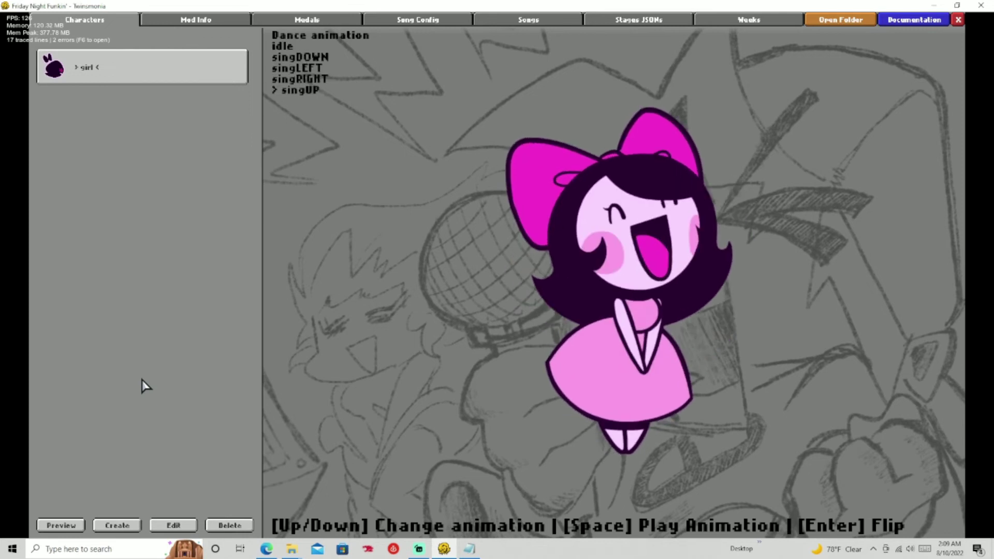
key("Down")
key("Up")
key("Up")
key("Down")
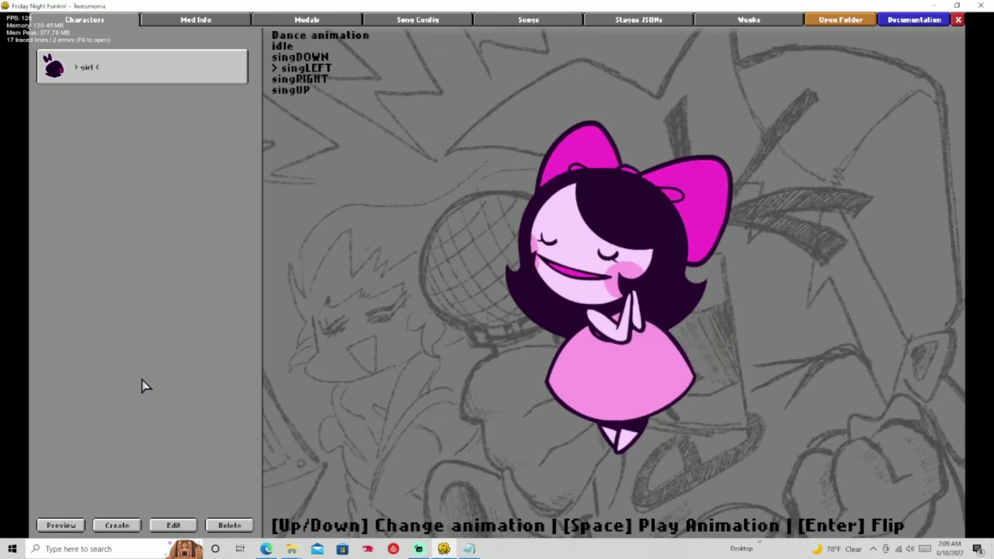
key("Down")
key("Up")
key("Down")
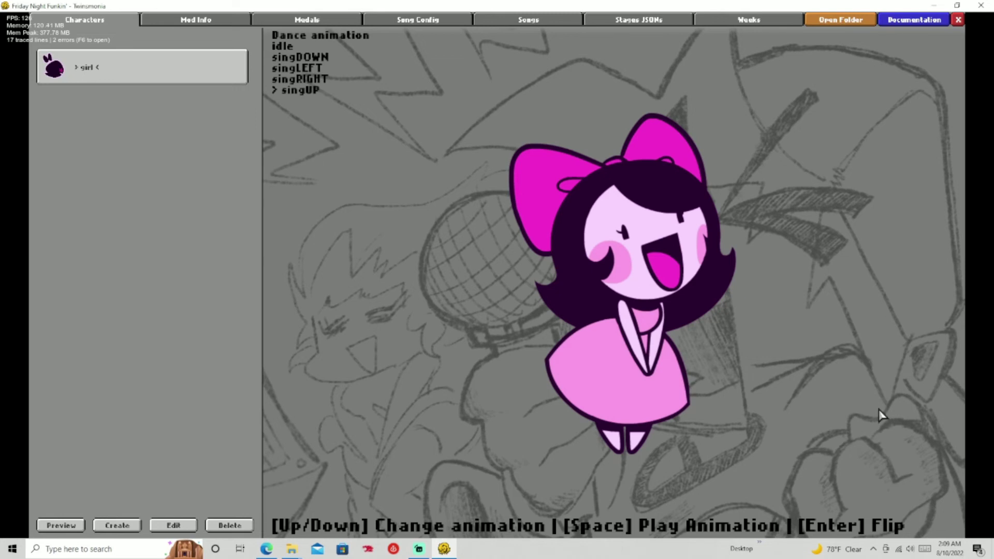
left_click(117, 524)
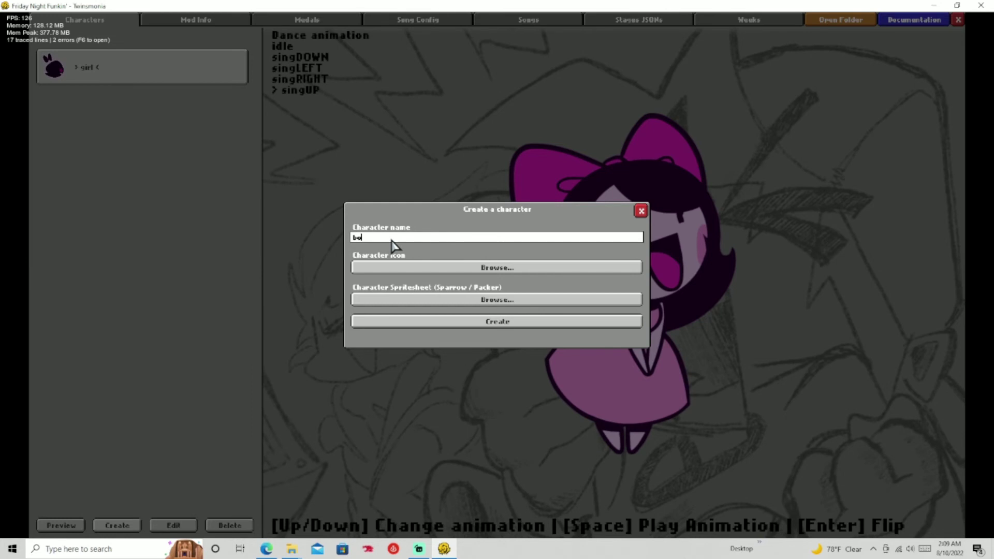
Load icon-boy.png from mods > images > icons as boy's icon
left_click(397, 267)
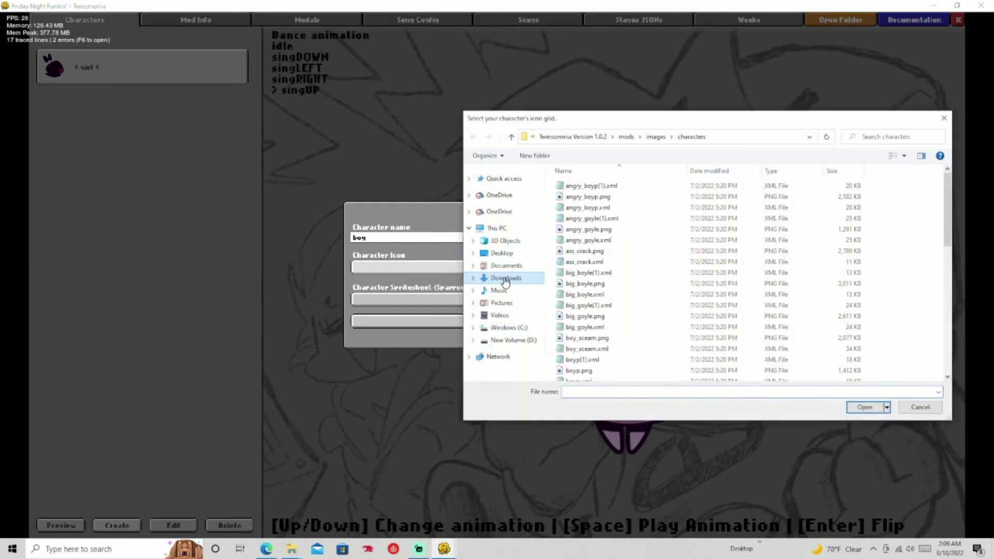
double_click(595, 222)
double_click(596, 187)
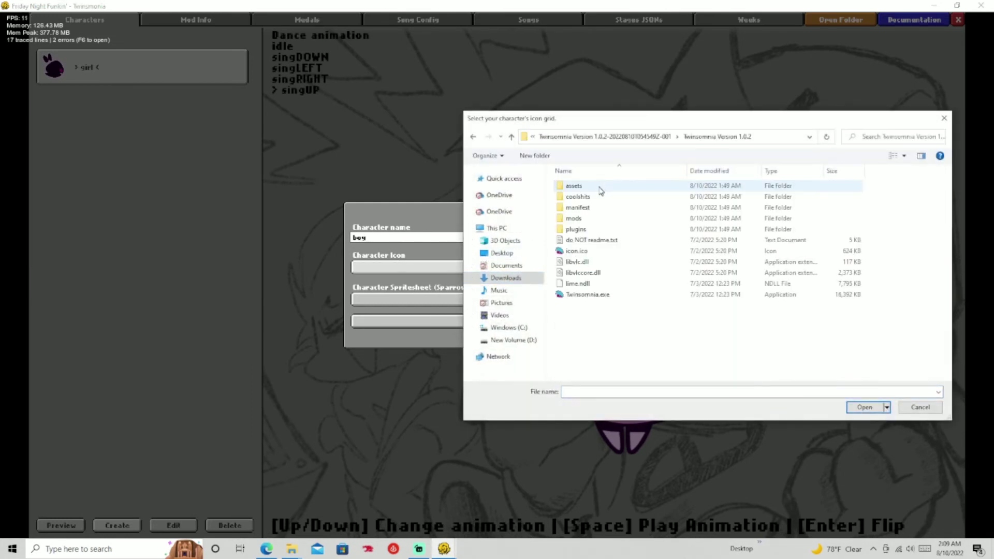
double_click(601, 218)
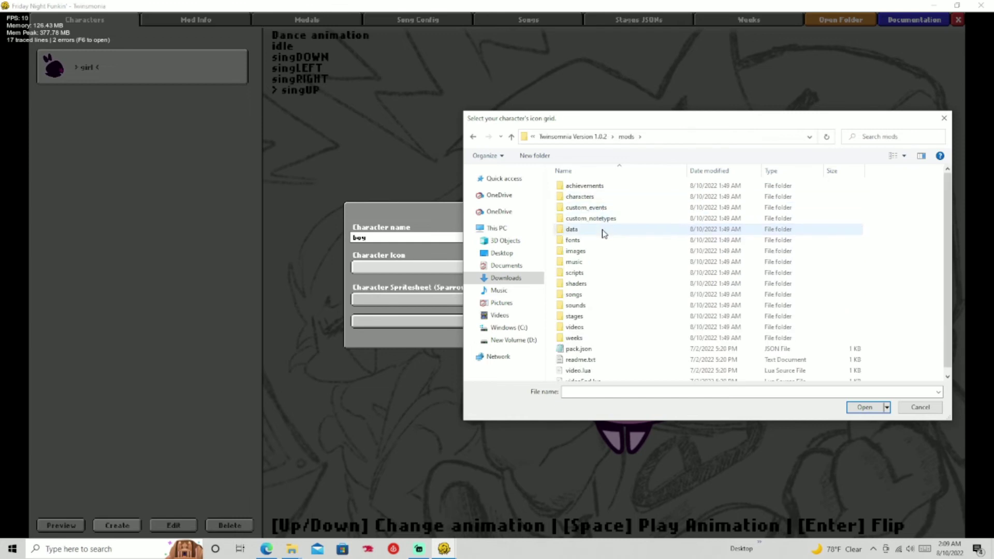
double_click(600, 252)
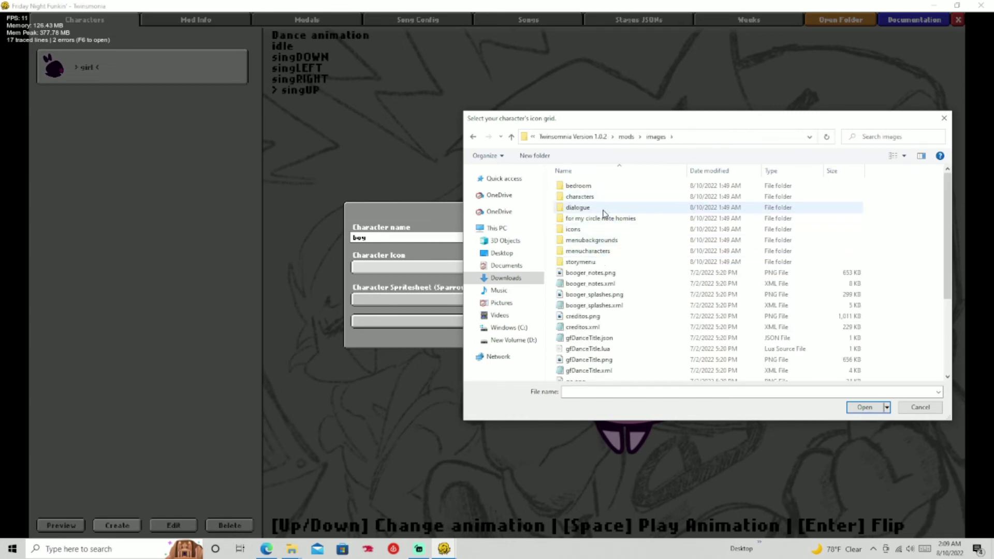
double_click(604, 228)
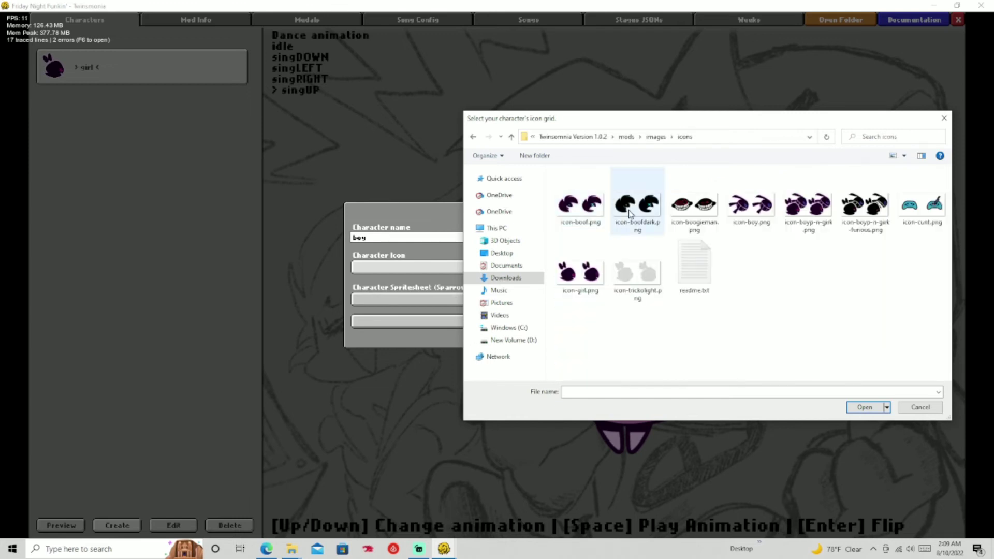
left_click(750, 204)
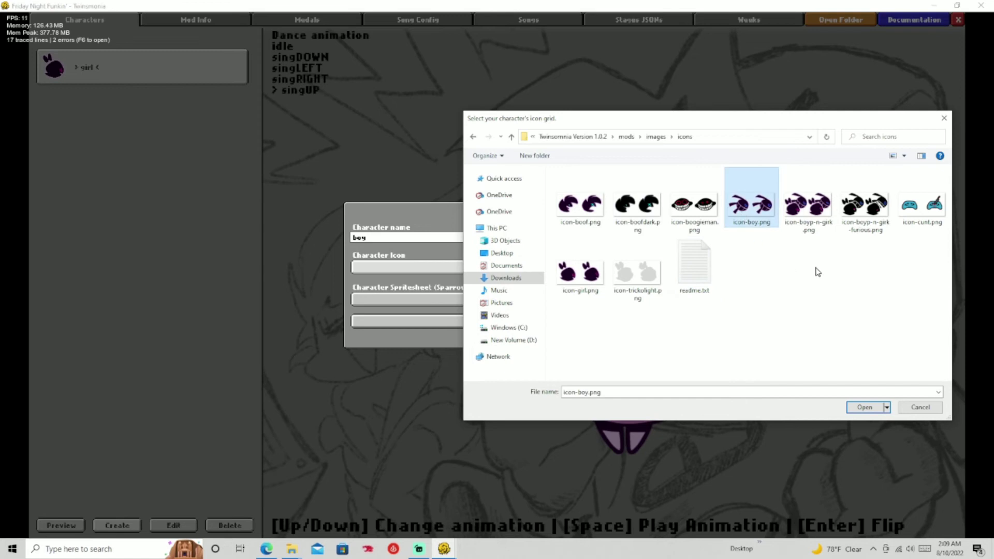
left_click(854, 407)
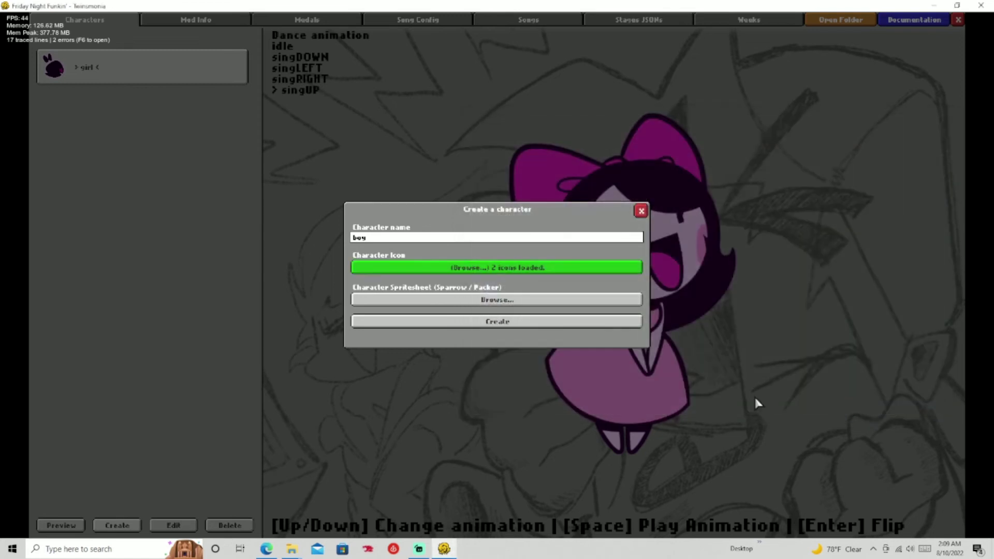
left_click(403, 300)
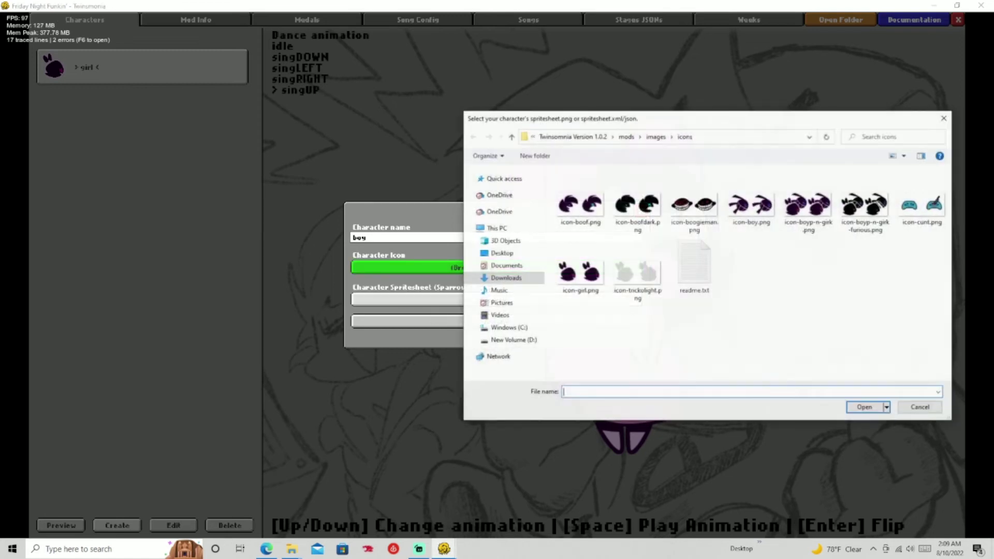
Browse the spritesheet file dialog to the Twinsomnia mods > images > characters folder
left_click(506, 280)
double_click(601, 222)
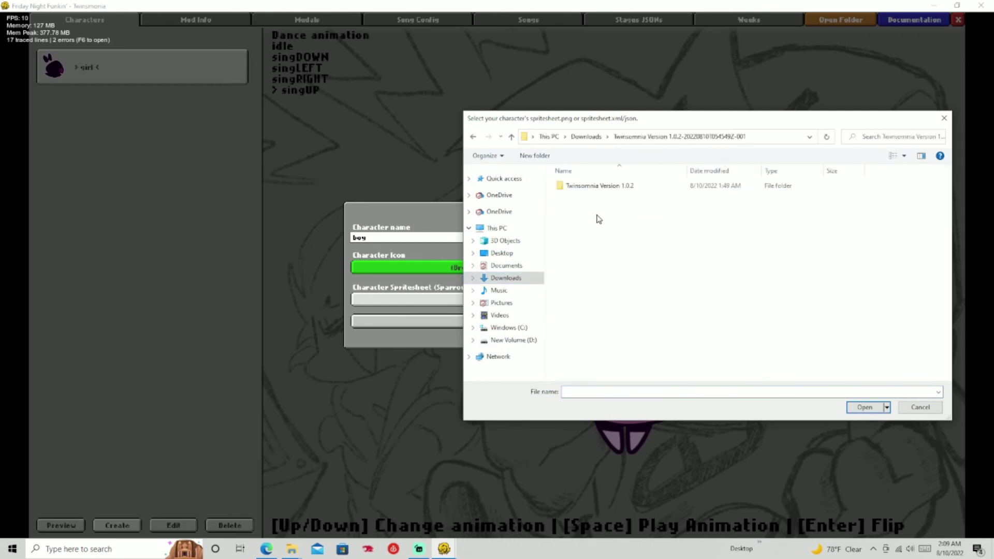
double_click(577, 185)
double_click(575, 185)
left_click(473, 137)
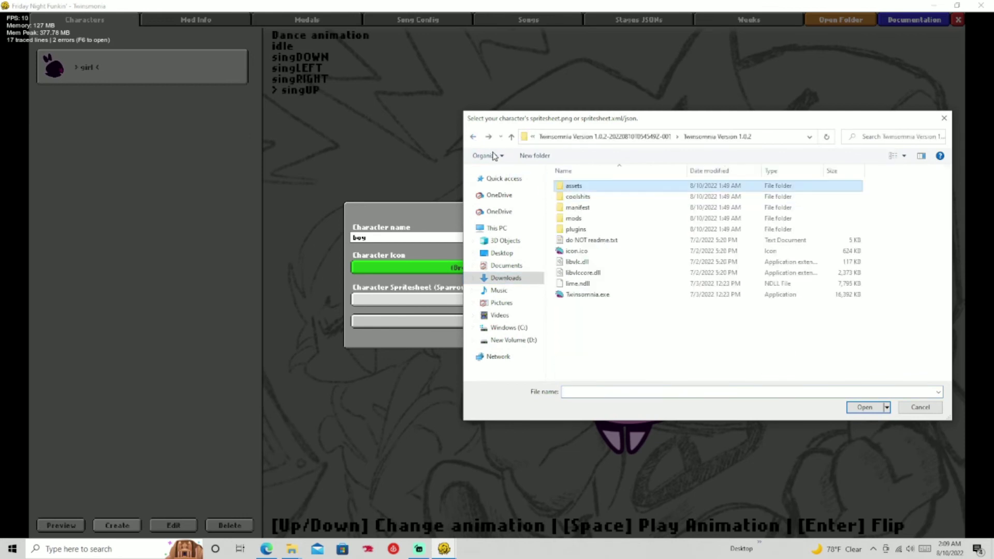
double_click(574, 220)
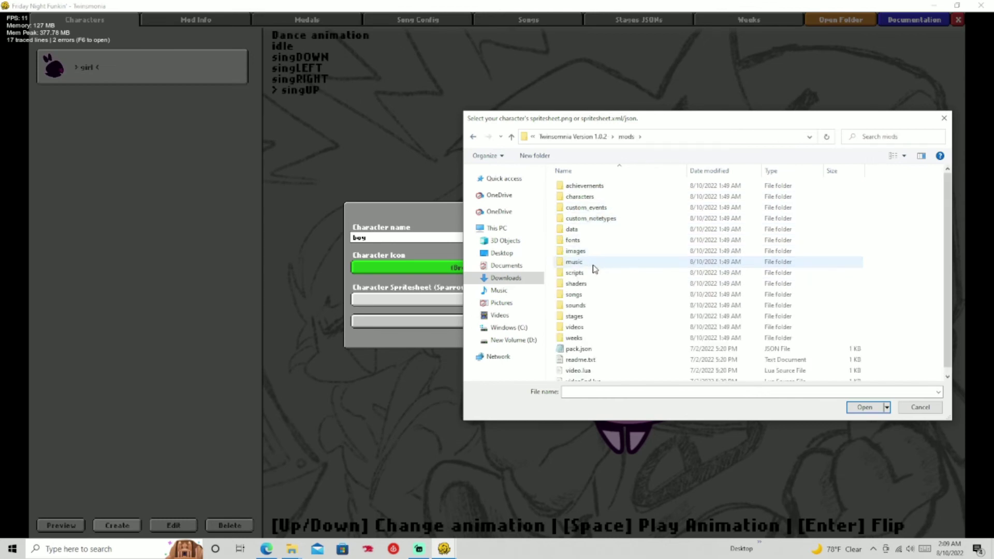
double_click(575, 251)
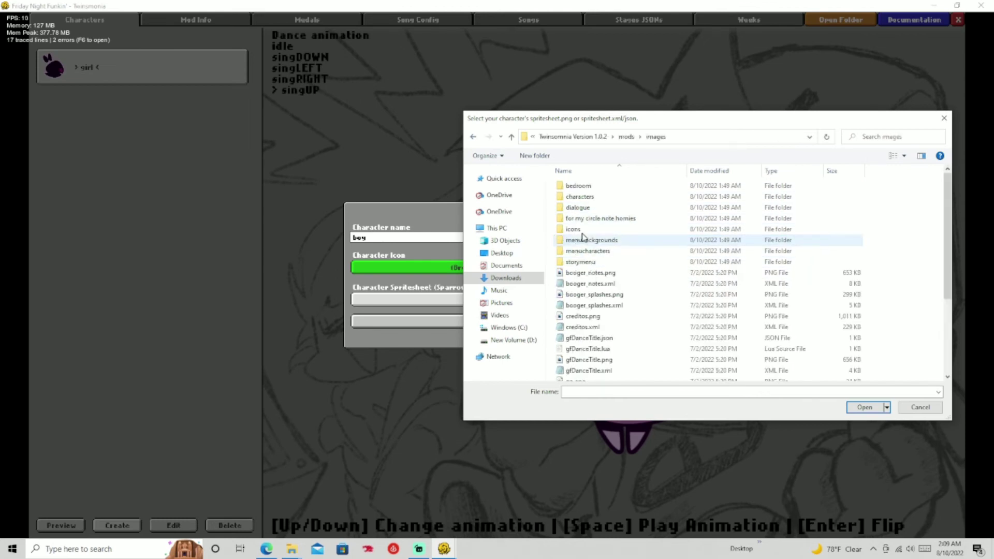
double_click(580, 196)
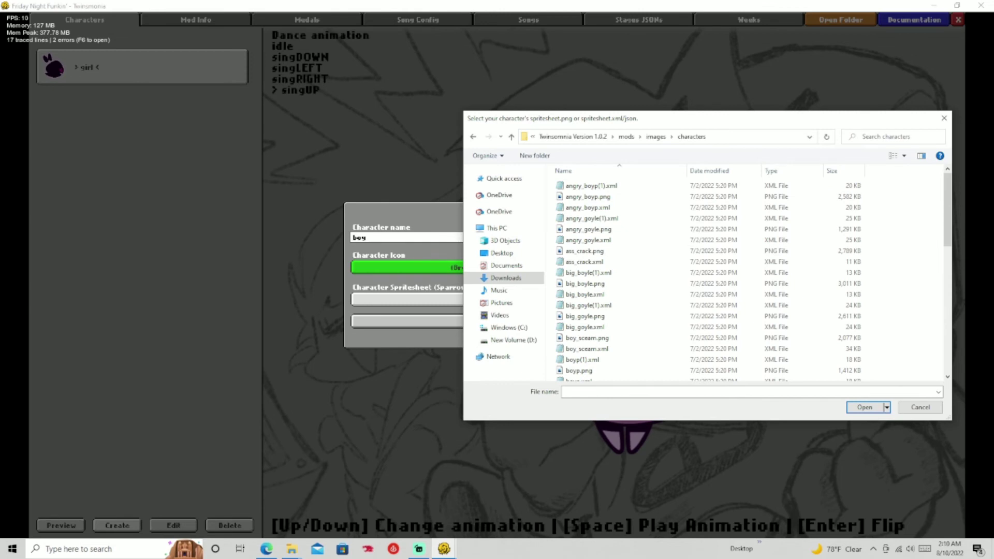
Load boyp.png as the spritesheet, then create the boy character and confirm
left_click(291, 548)
left_click_drag(384, 100, 838, 206)
left_click(518, 233)
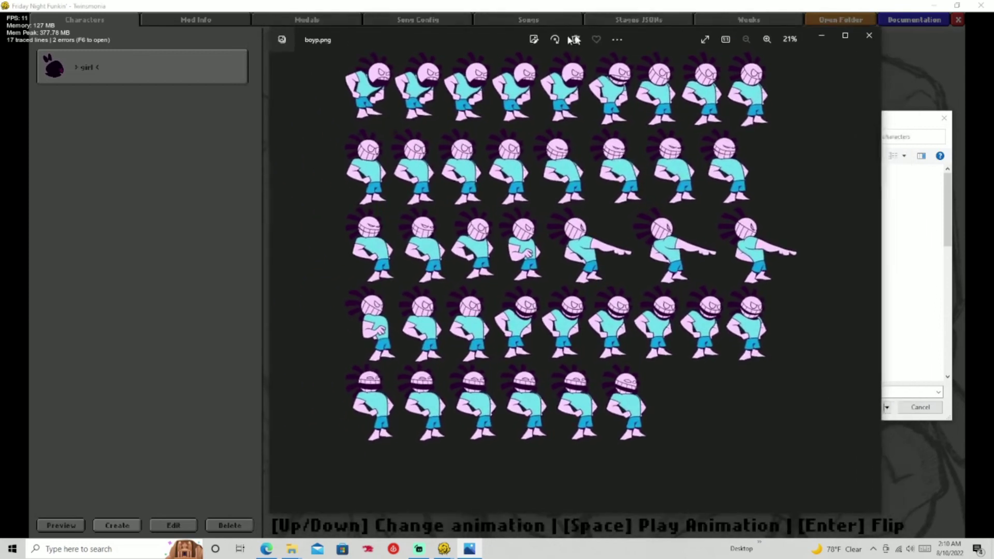
left_click_drag(573, 40, 931, 60)
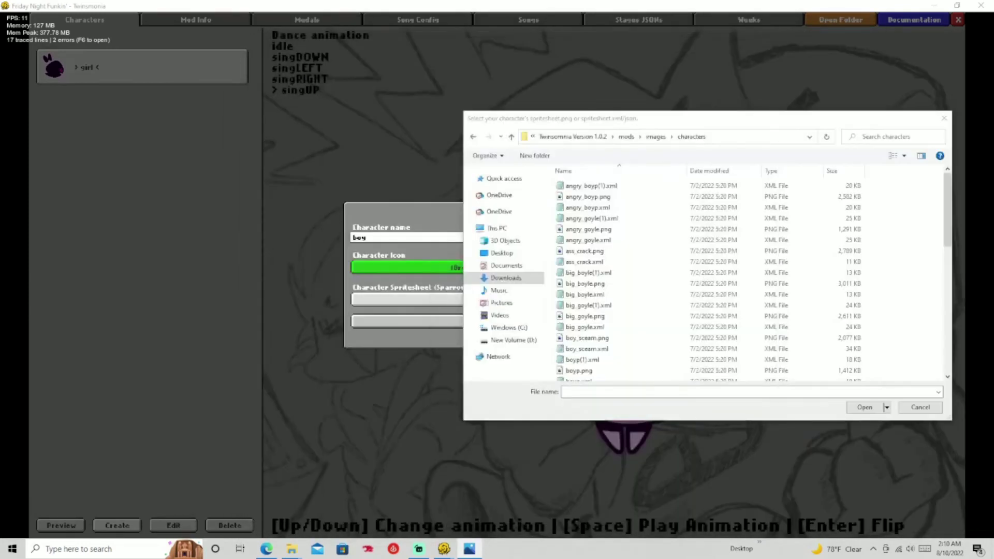
scroll(601, 359, "down", 1)
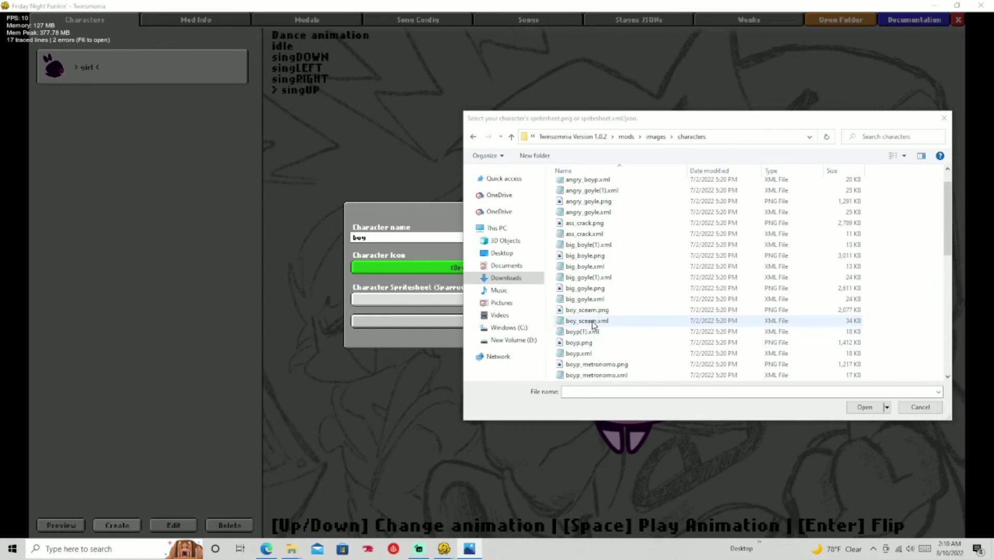
left_click(586, 346)
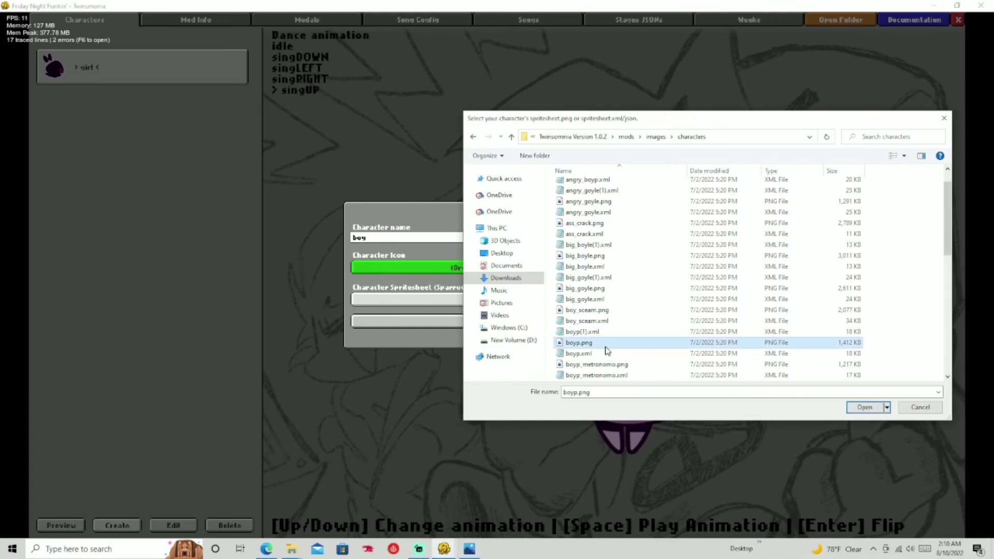
left_click(876, 410)
left_click(548, 322)
left_click(512, 303)
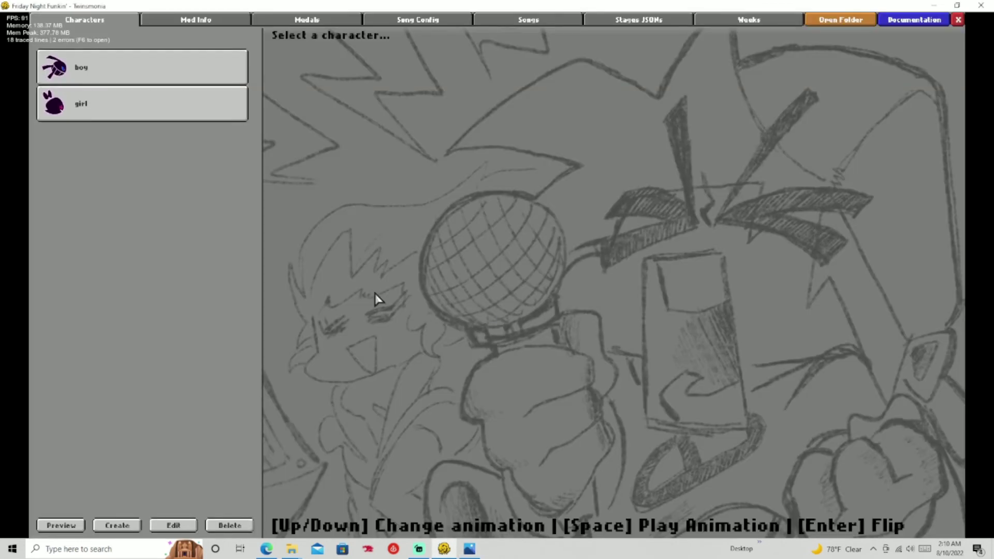